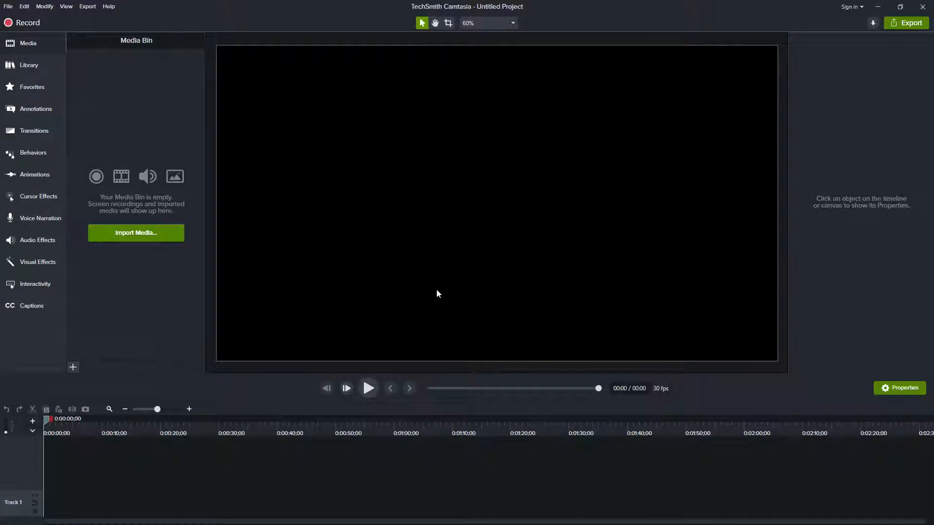
# Add the plain ABC text callout from the Basic style to the middle of the canvas
pyautogui.click(32, 112)
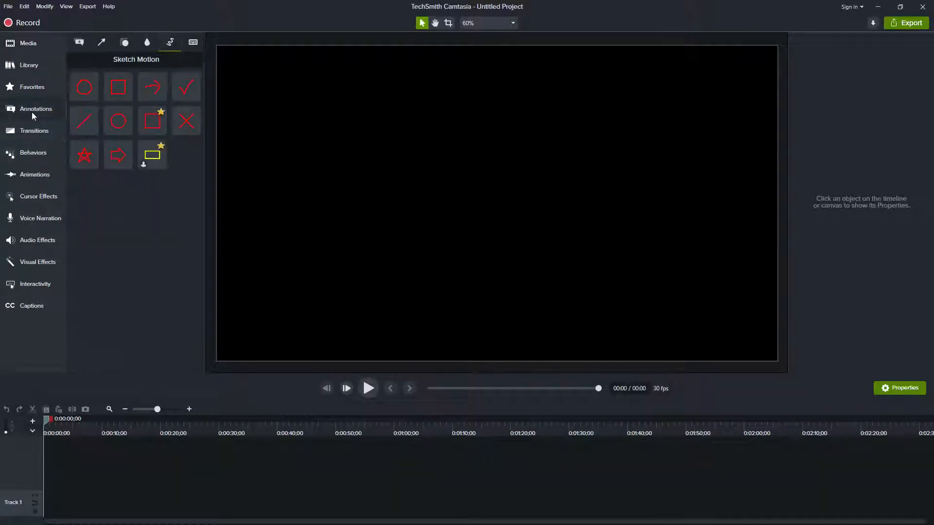
pyautogui.click(79, 44)
pyautogui.moveTo(84, 195); pyautogui.dragTo(498, 206)
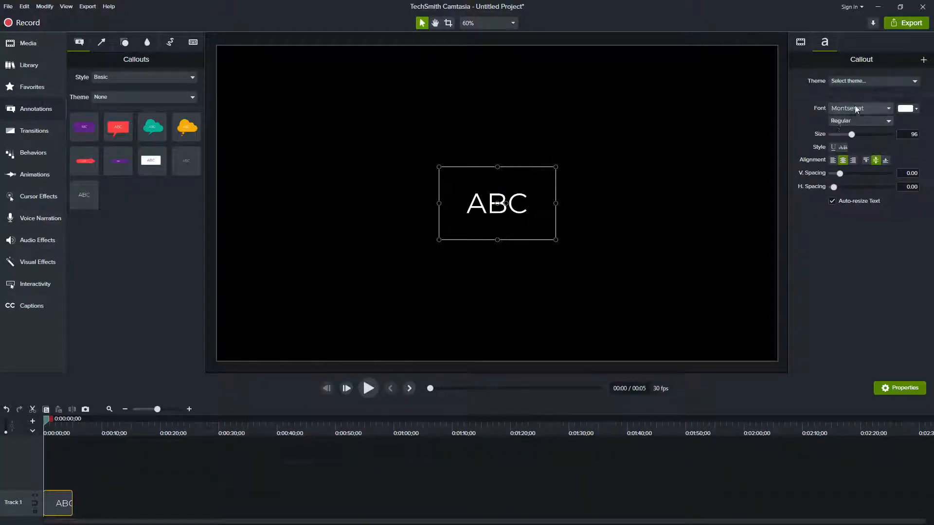
# Apply the Cam Answers theme to the ABC text callout
pyautogui.click(889, 108)
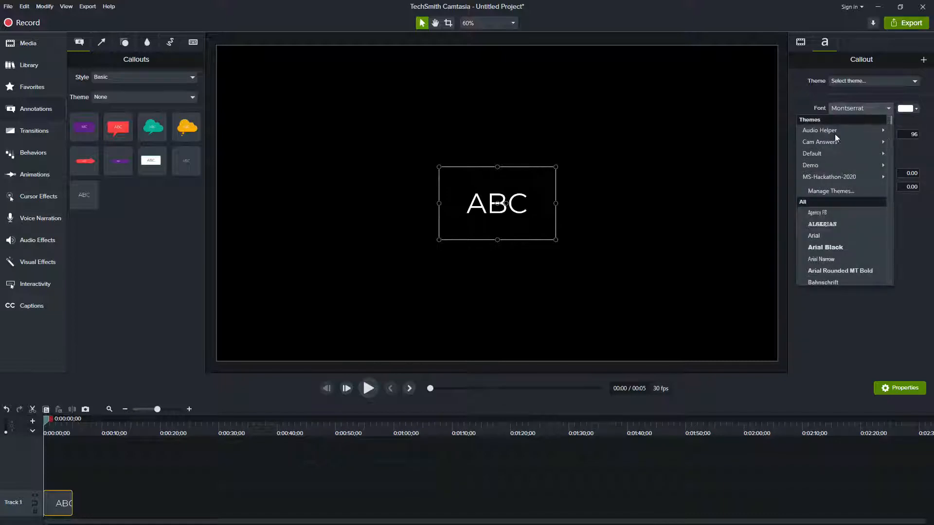
pyautogui.click(851, 81)
pyautogui.click(851, 81)
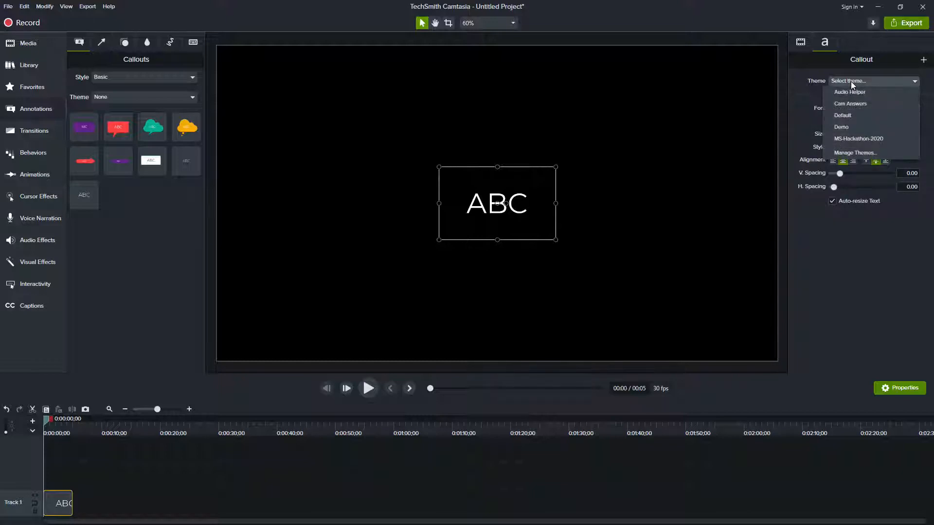
pyautogui.click(856, 104)
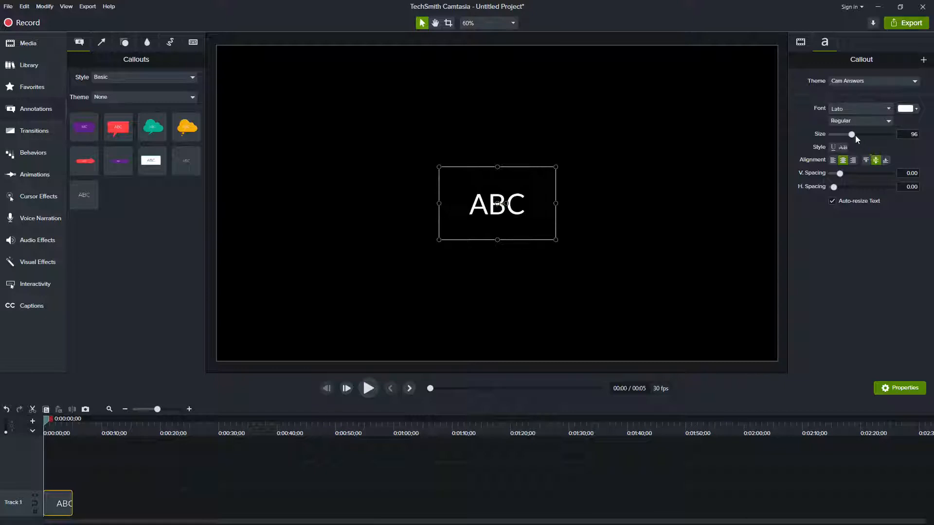
# Format the callout text as Bold, size 120, with a horizontal spacing of 0.04
pyautogui.moveTo(852, 135); pyautogui.dragTo(857, 135)
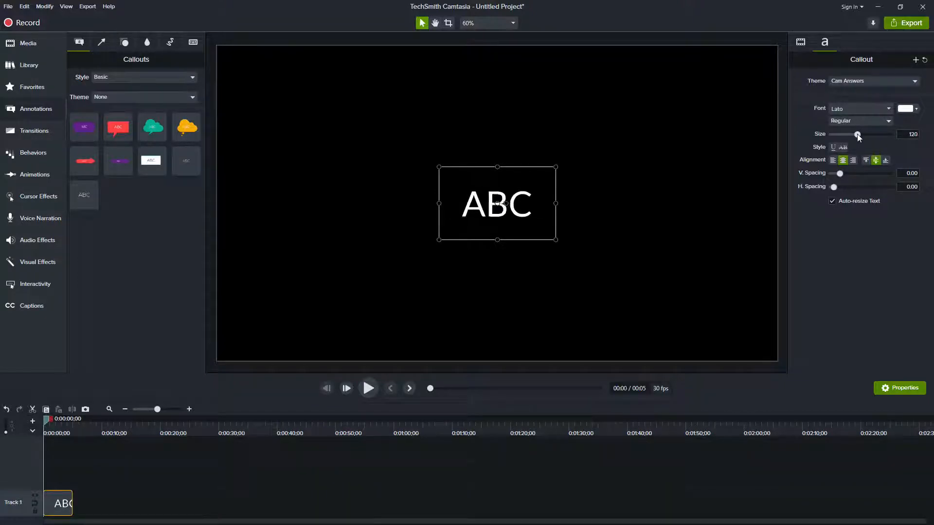
pyautogui.click(874, 124)
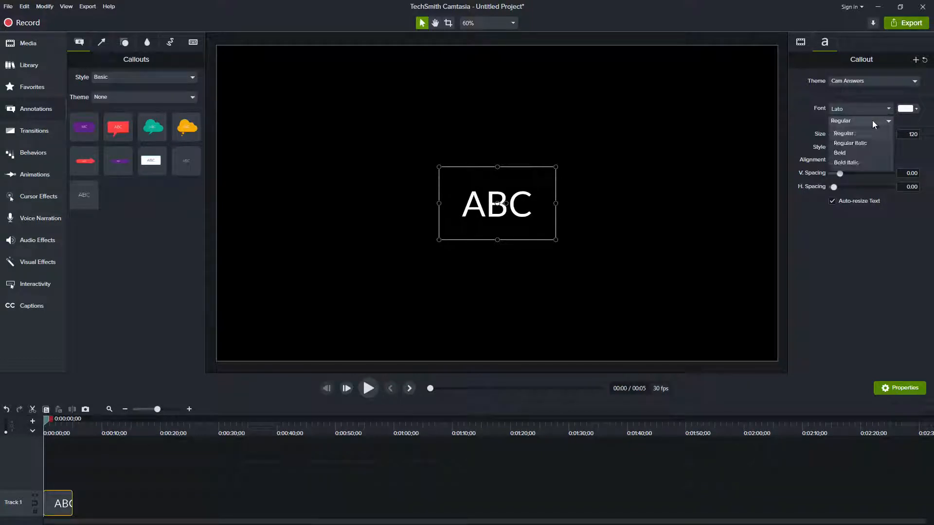
pyautogui.click(851, 154)
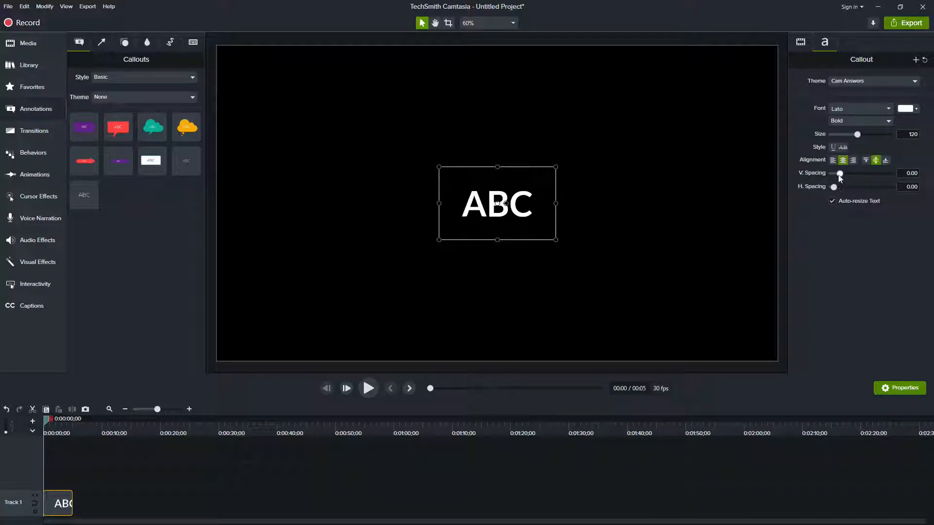
pyautogui.moveTo(834, 187); pyautogui.dragTo(836, 190)
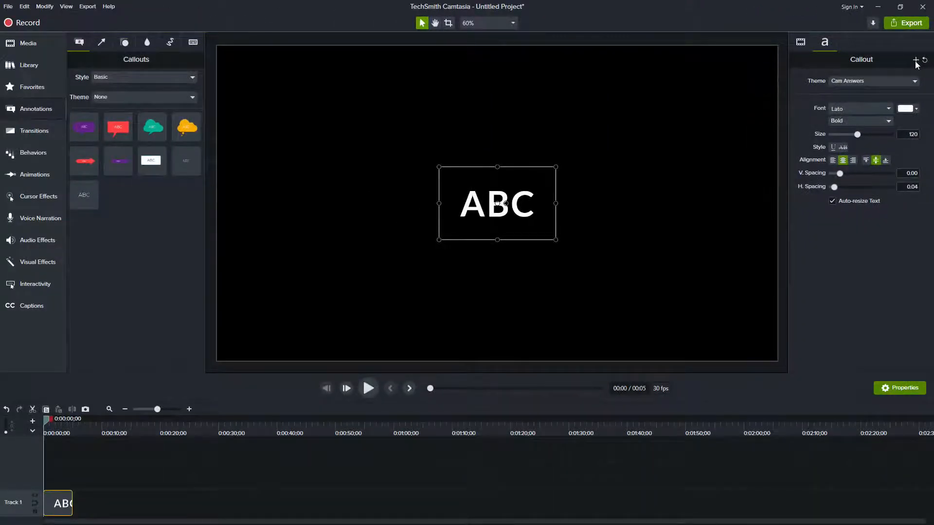
# Save the formatted callout as a preset and place one copy of each User preset along the canvas's upper edge
pyautogui.click(917, 65)
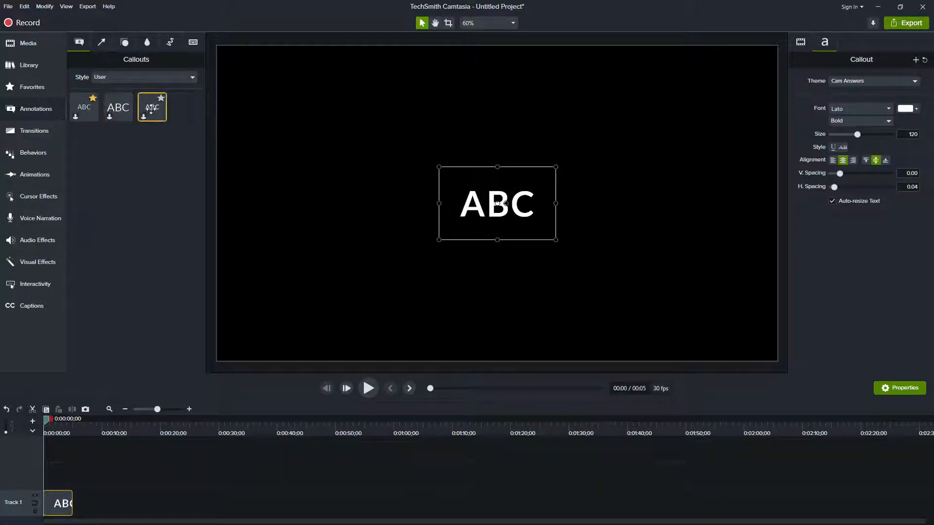
pyautogui.moveTo(153, 109); pyautogui.dragTo(280, 88)
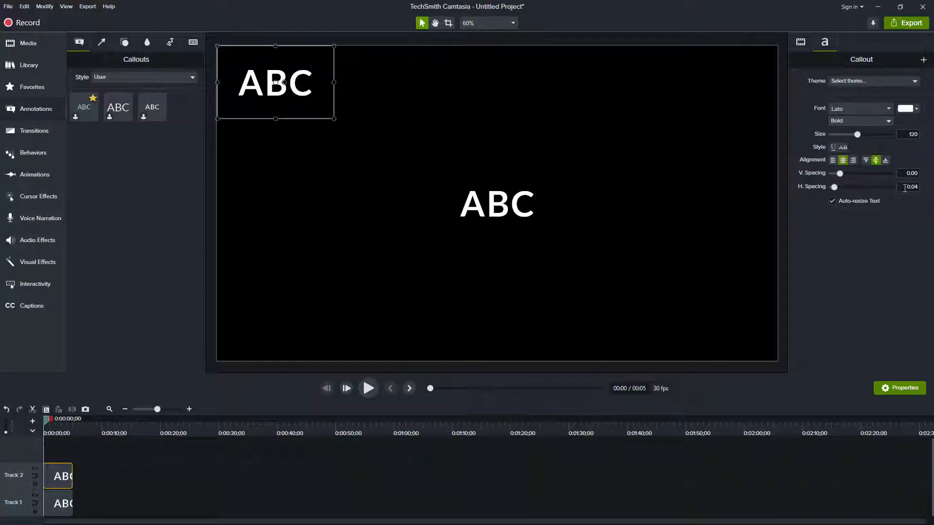
pyautogui.moveTo(119, 107); pyautogui.dragTo(476, 95)
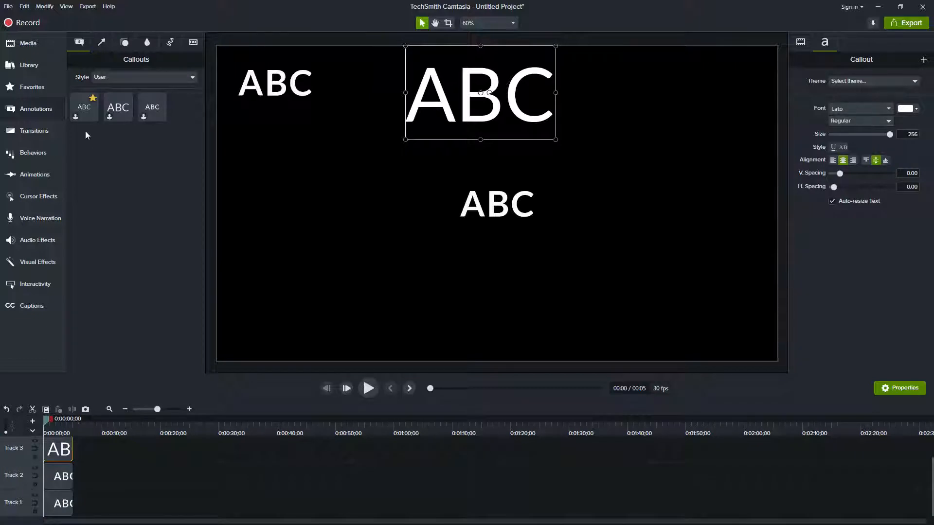
pyautogui.moveTo(84, 107); pyautogui.dragTo(710, 83)
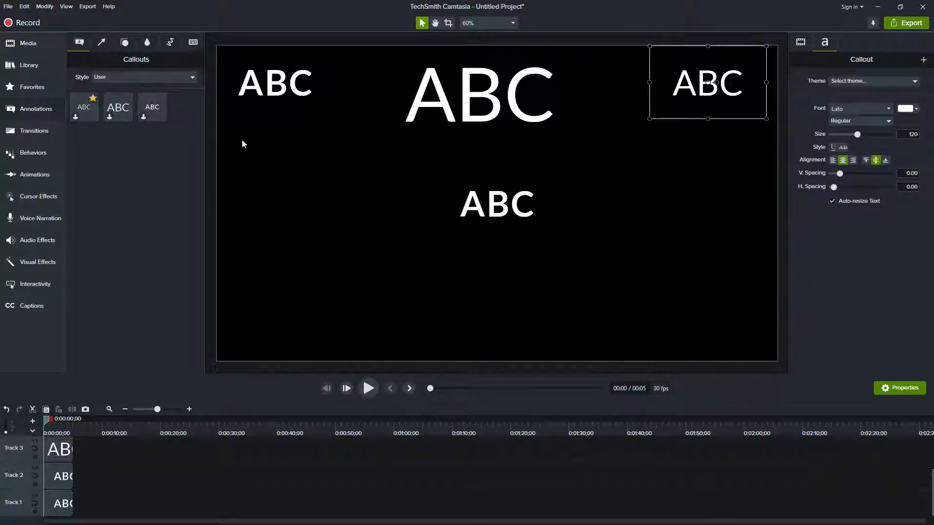
# Select the central callout and compare the Basic callout styles with the saved User presets
pyautogui.click(524, 215)
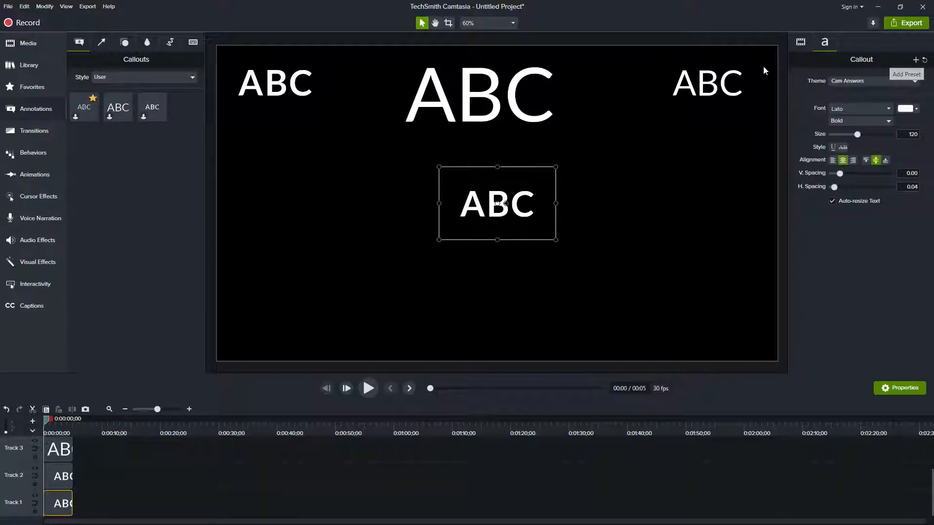
pyautogui.click(115, 77)
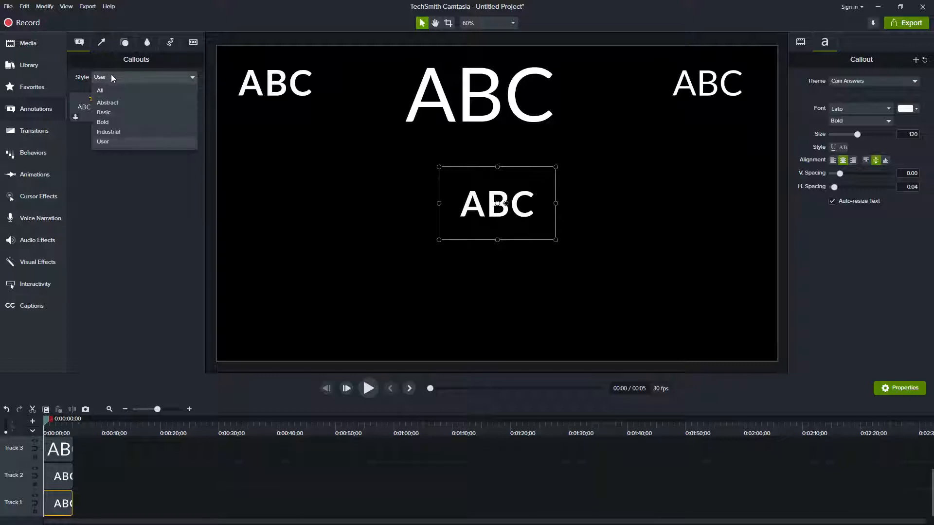
pyautogui.click(108, 113)
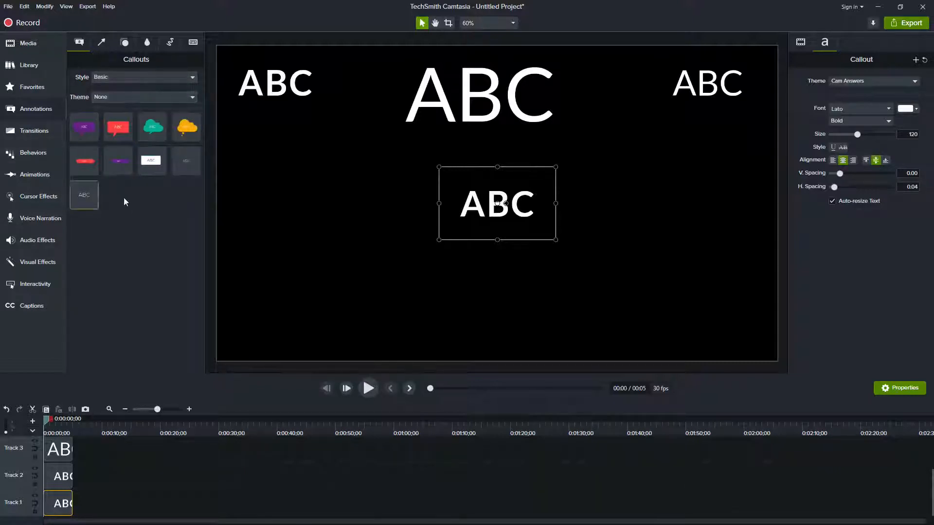
pyautogui.click(119, 77)
pyautogui.click(106, 142)
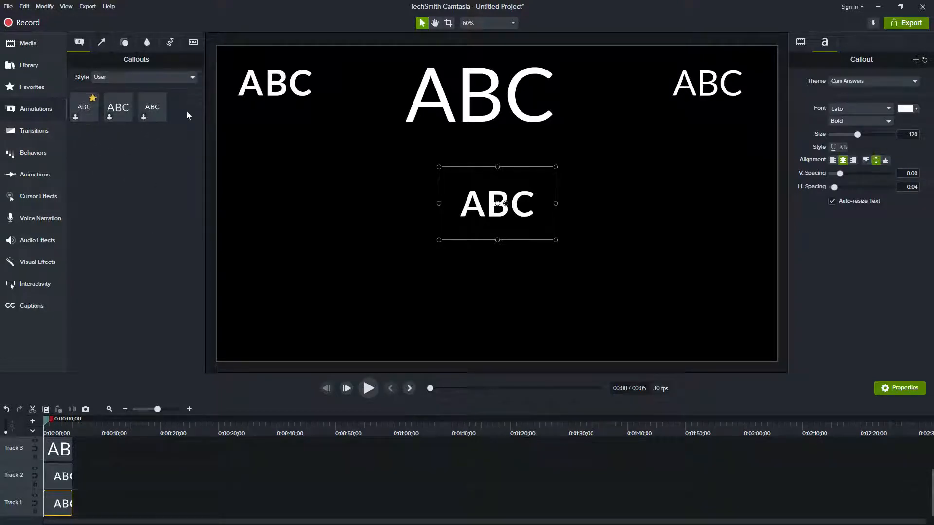
# Delete the two older User callout presets, keeping only the bold one
pyautogui.rightClick(88, 112)
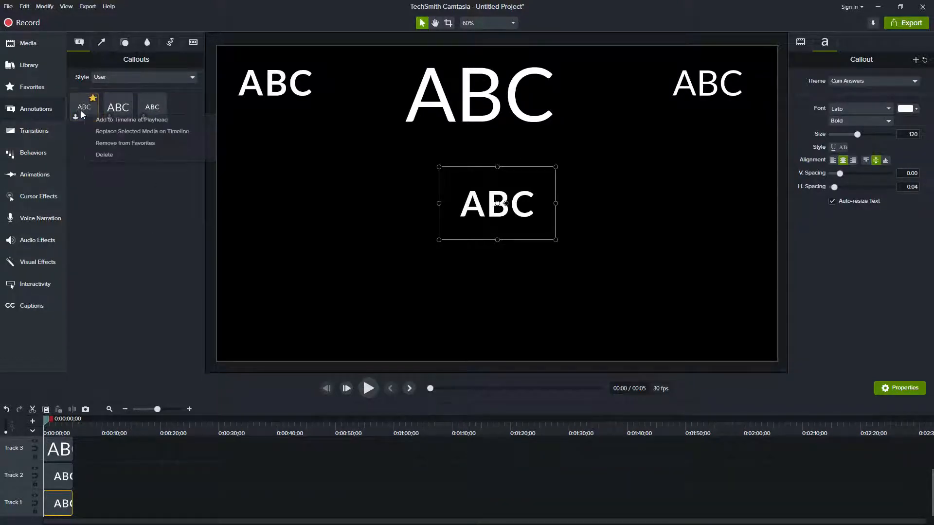
pyautogui.click(114, 155)
pyautogui.rightClick(86, 111)
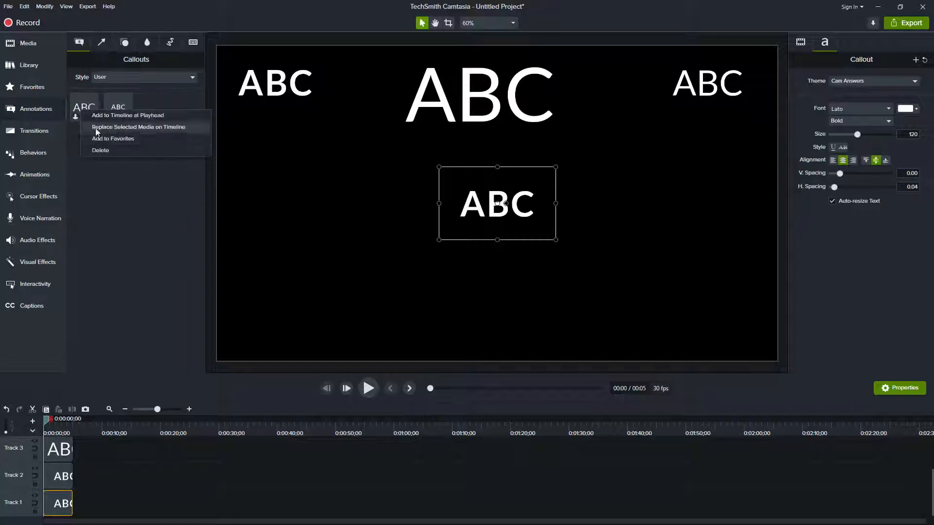
pyautogui.click(100, 148)
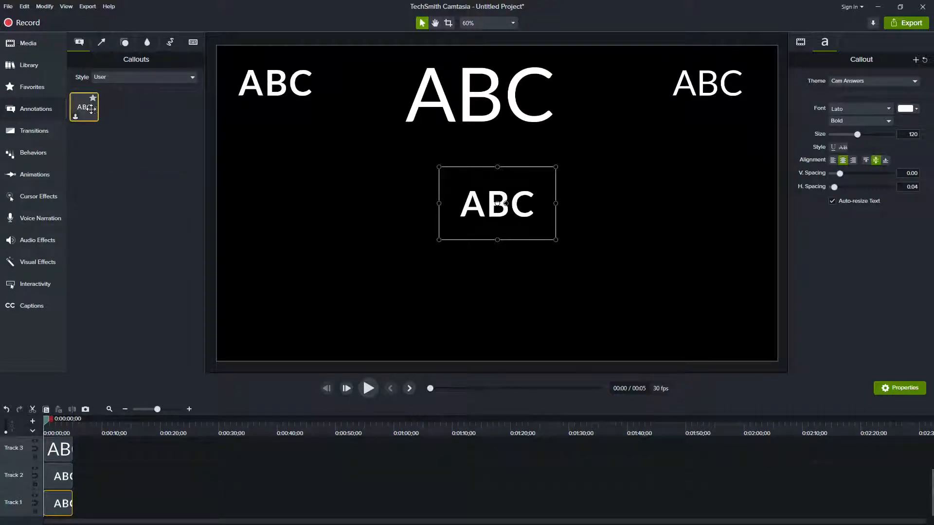
# Save the remaining bold User preset to Favorites and place a copy from there at the canvas's middle left
pyautogui.click(129, 76)
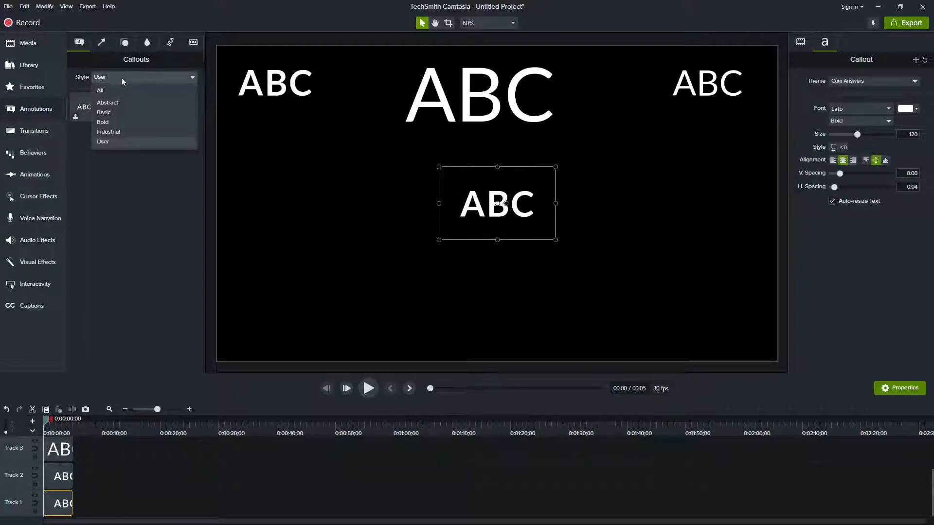
pyautogui.click(122, 76)
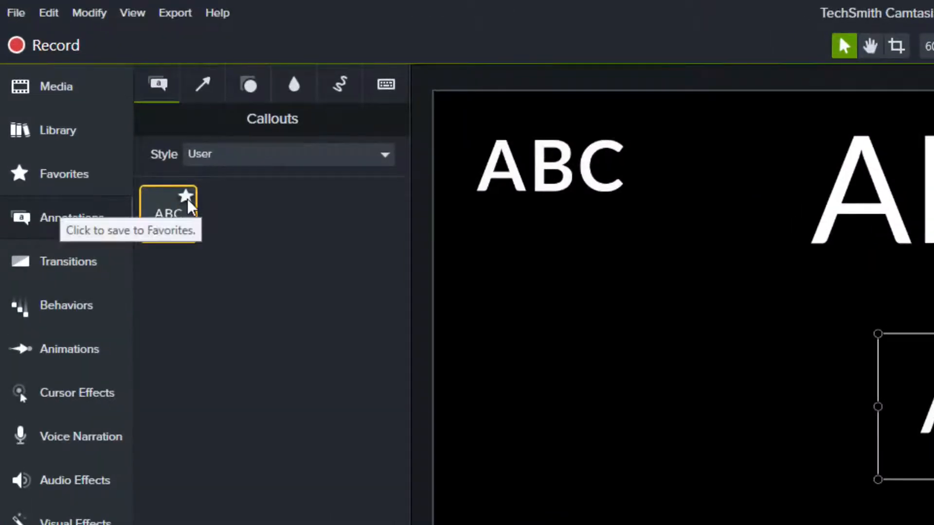
pyautogui.click(188, 201)
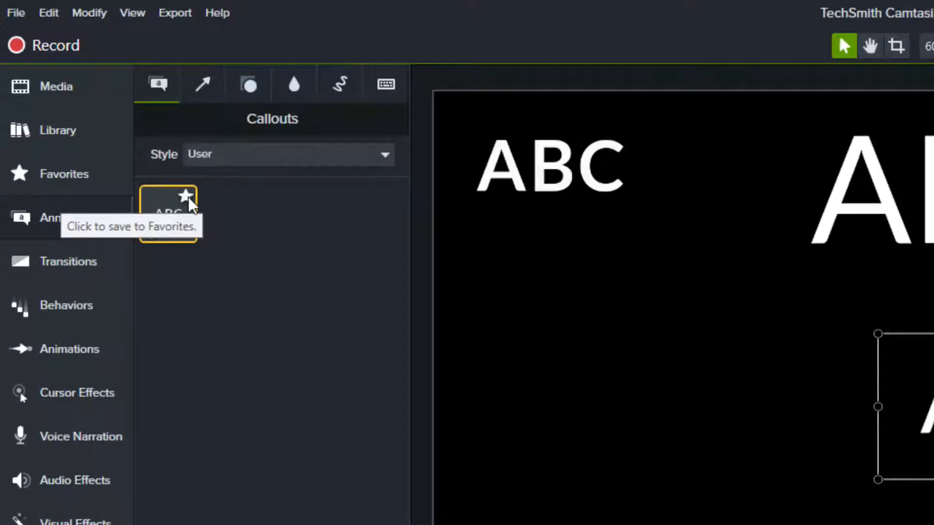
pyautogui.click(185, 197)
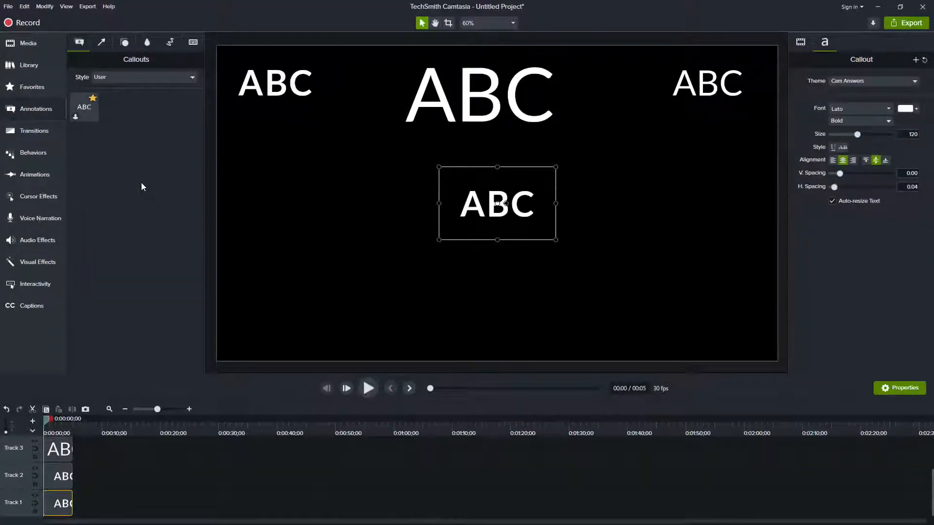
pyautogui.click(34, 87)
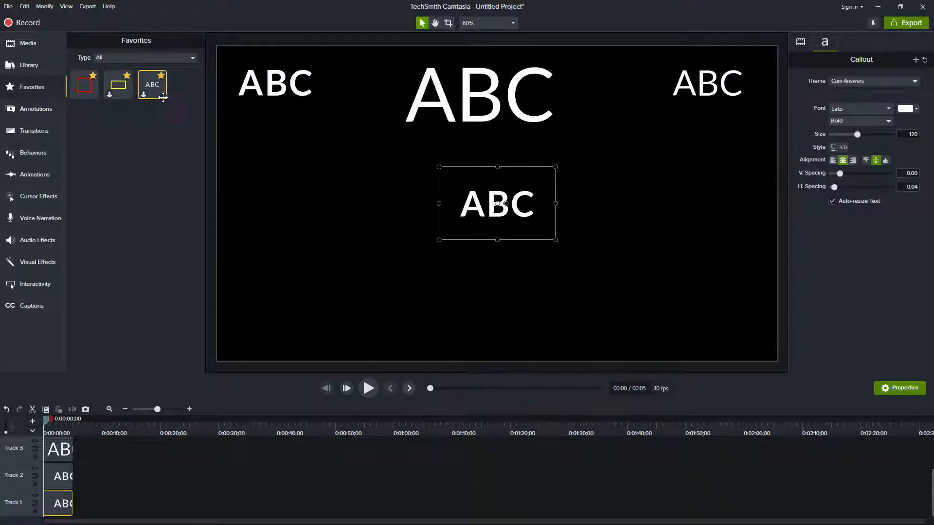
pyautogui.moveTo(152, 87); pyautogui.dragTo(277, 207)
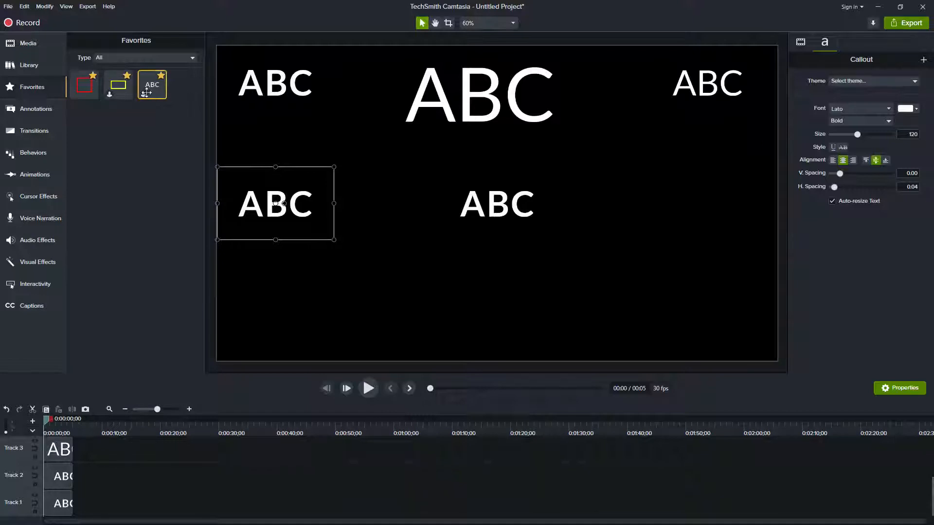
# Delete the bold ABC callout preset from the Favorites collection
pyautogui.click(161, 80)
pyautogui.rightClick(148, 88)
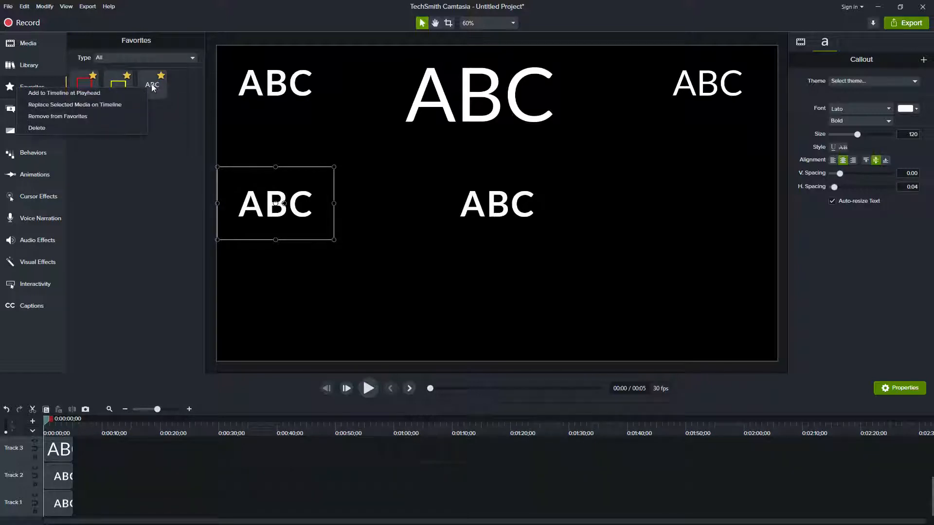
pyautogui.click(90, 130)
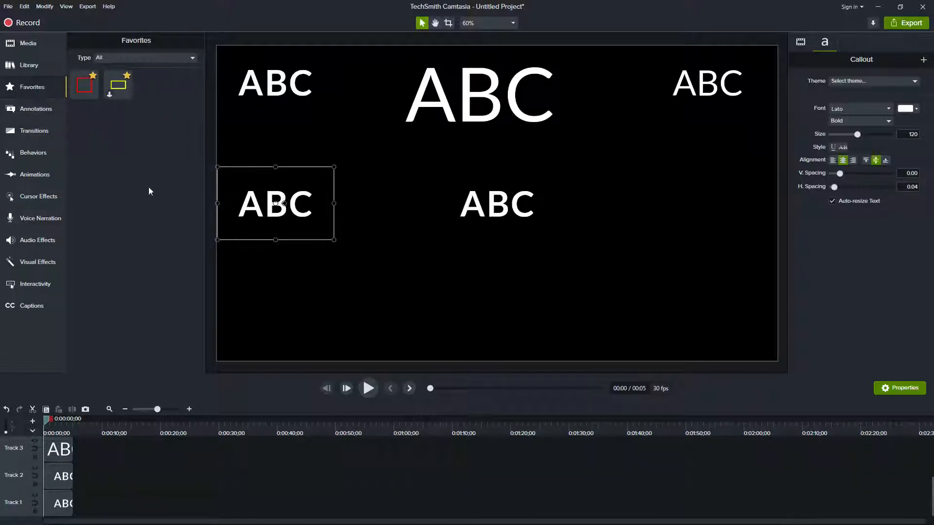
# Save the regular-weight callout in the canvas's upper right as a preset and add that preset to Favorites
pyautogui.click(703, 81)
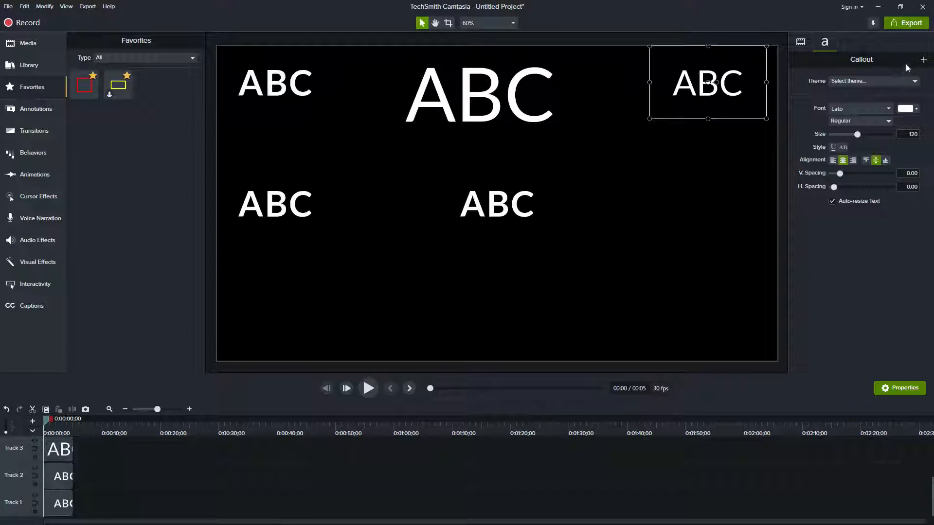
pyautogui.click(923, 61)
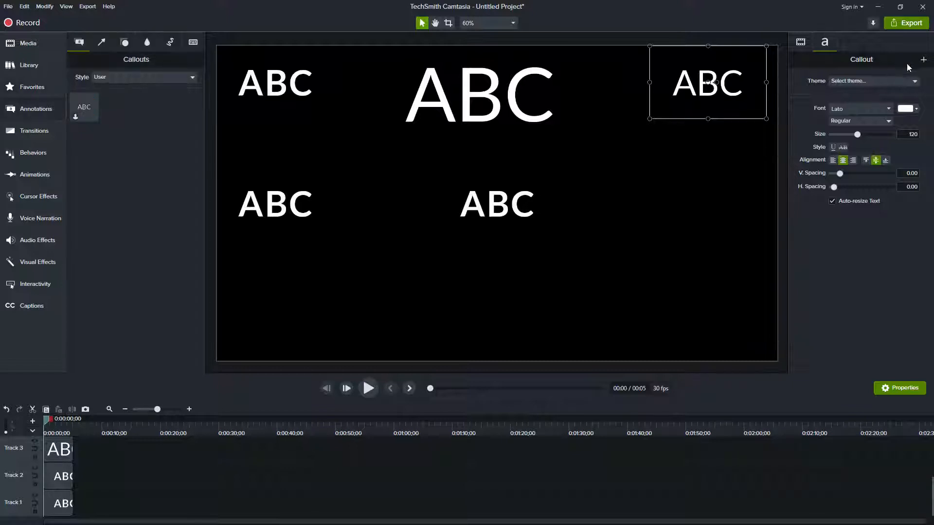
pyautogui.moveTo(97, 103)
pyautogui.click(93, 99)
pyautogui.click(30, 89)
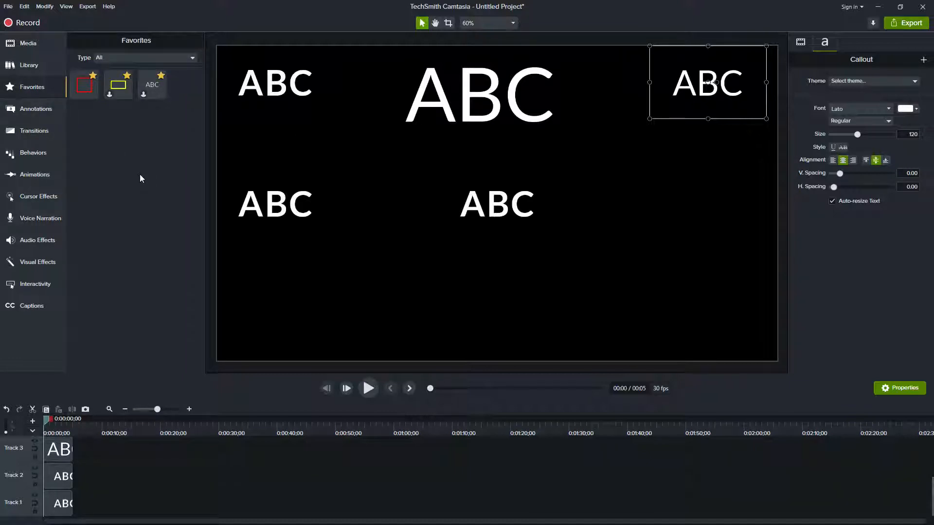
# Open the Cam Answers theme in the Theme Manager
pyautogui.click(9, 6)
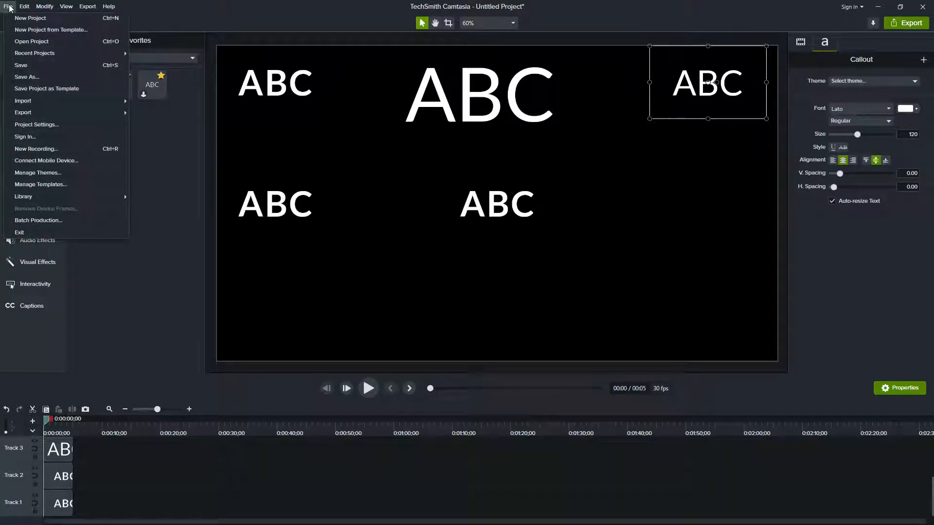
pyautogui.click(80, 171)
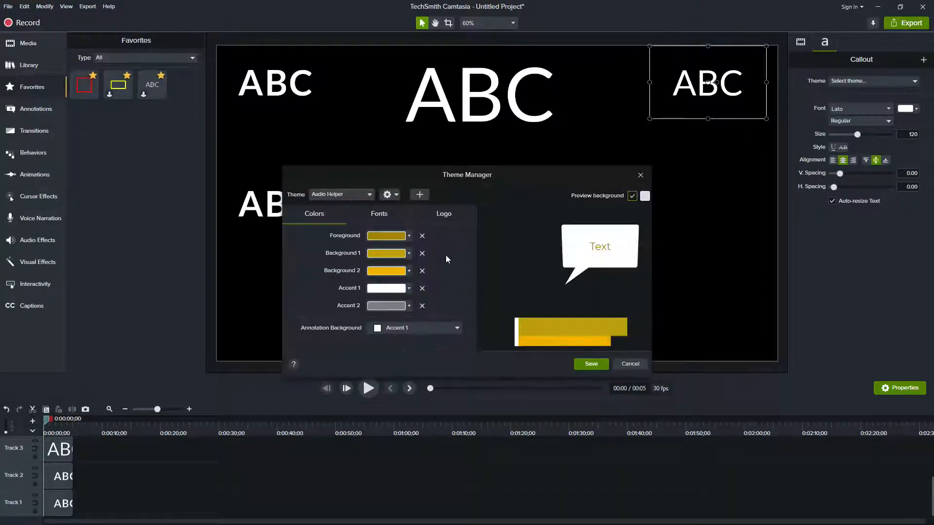
pyautogui.click(352, 194)
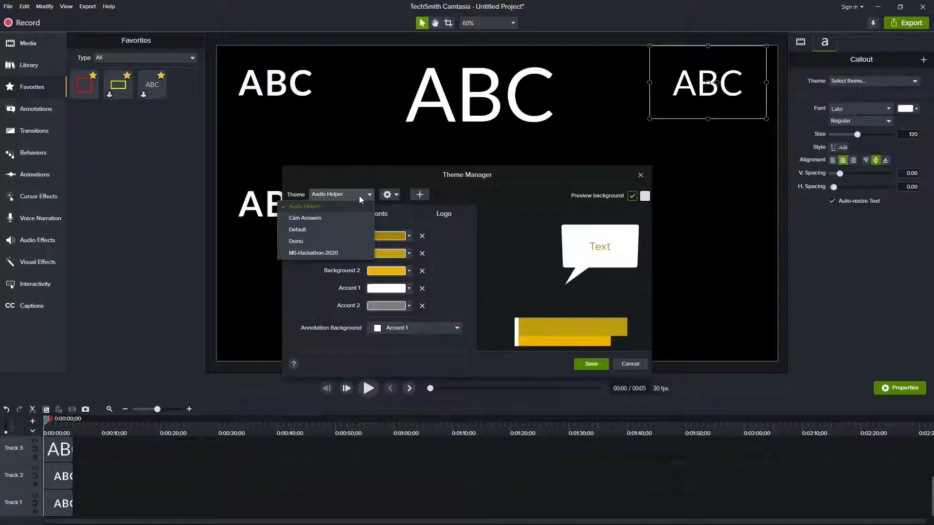
pyautogui.click(306, 218)
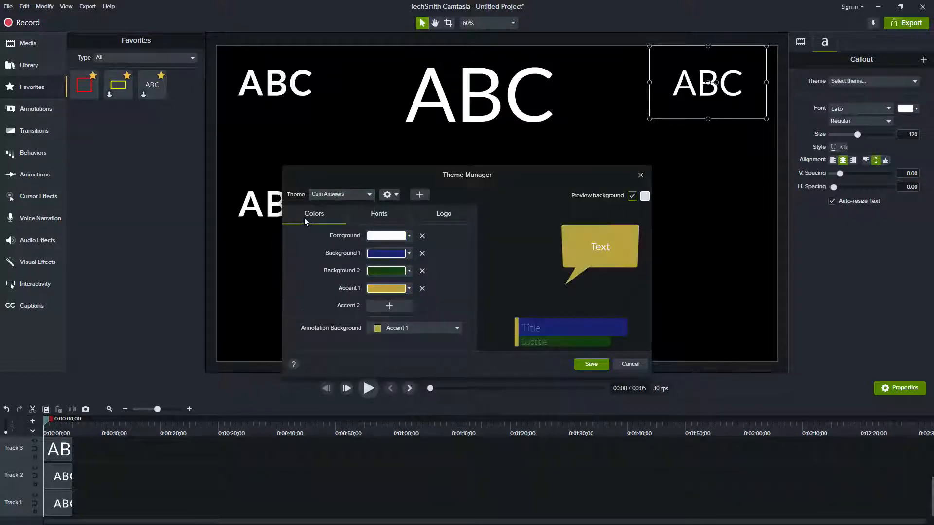
# View the Cam Answers theme's fonts and create a new theme named Your New Theme
pyautogui.click(384, 214)
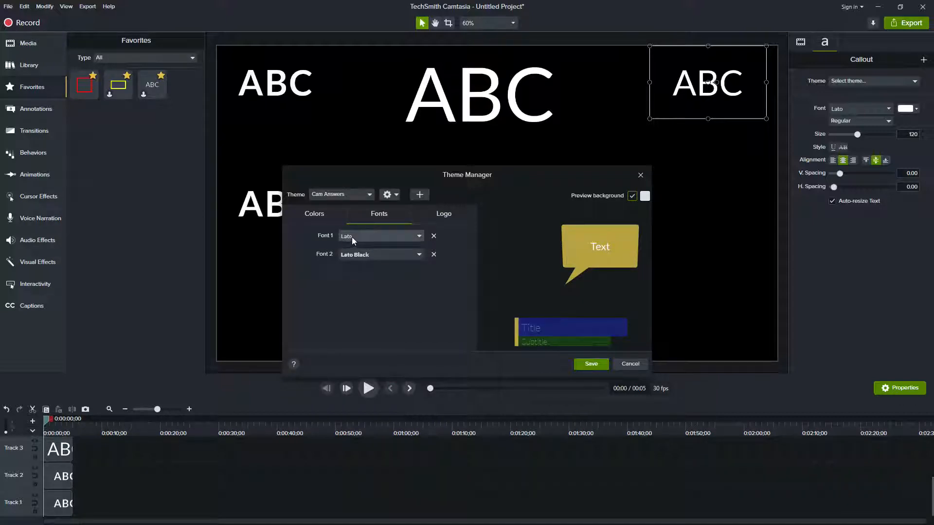
pyautogui.click(423, 196)
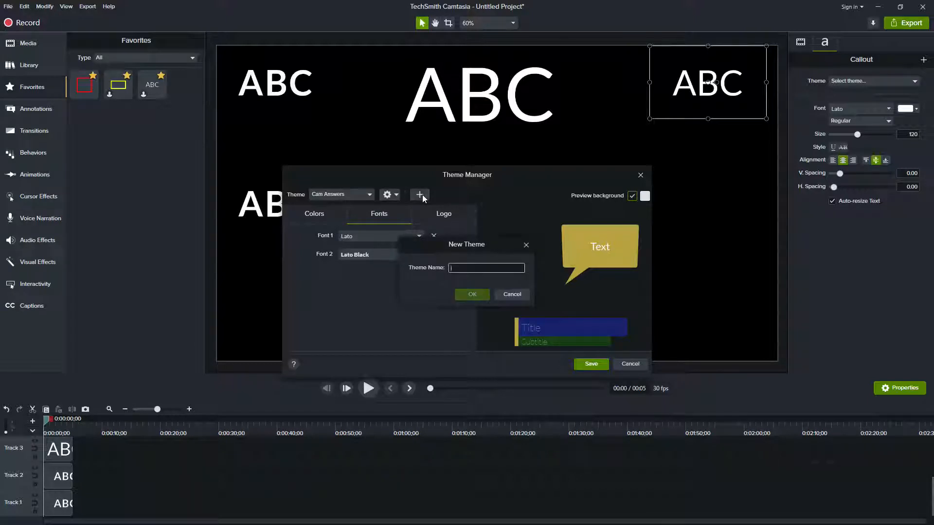
pyautogui.write('Your New Theme')
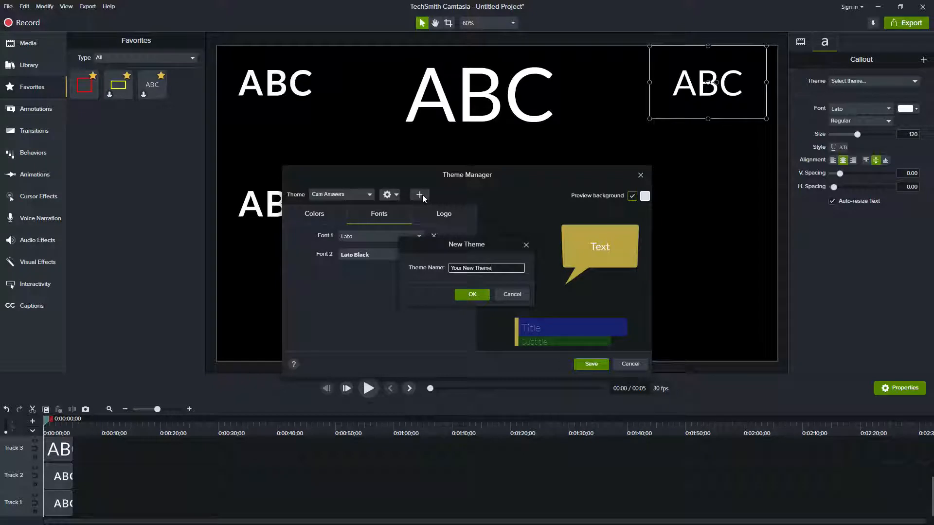
pyautogui.click(474, 294)
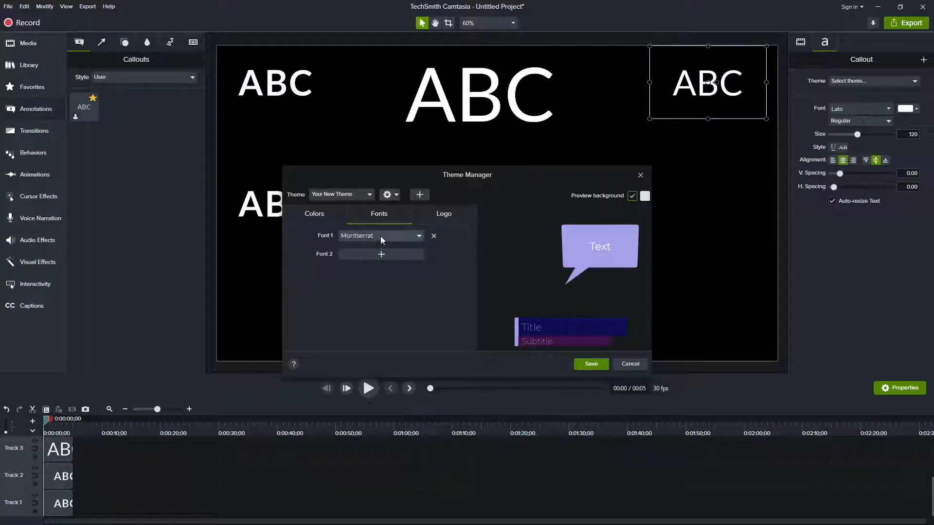
# Set Font 1 of Your New Theme to Papyrus
pyautogui.click(420, 236)
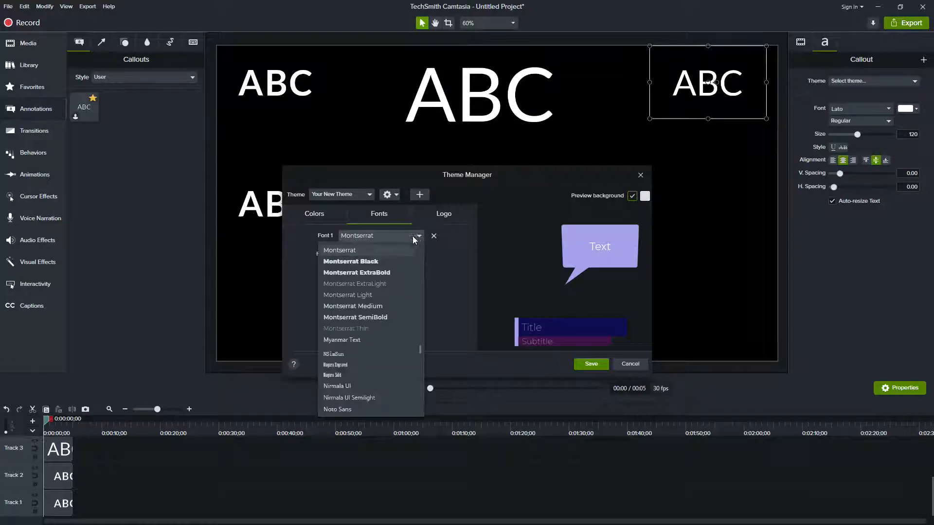
pyautogui.scroll(-7, 381, 314)
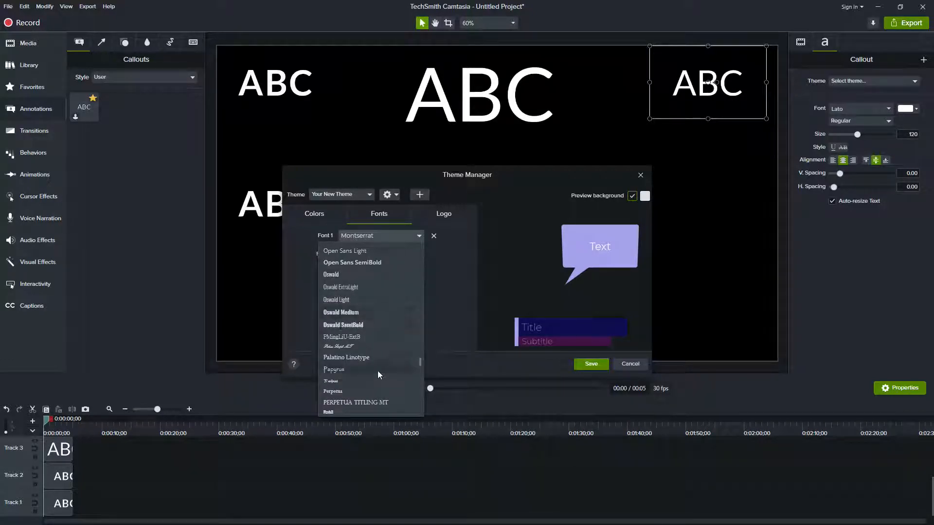
pyautogui.click(378, 370)
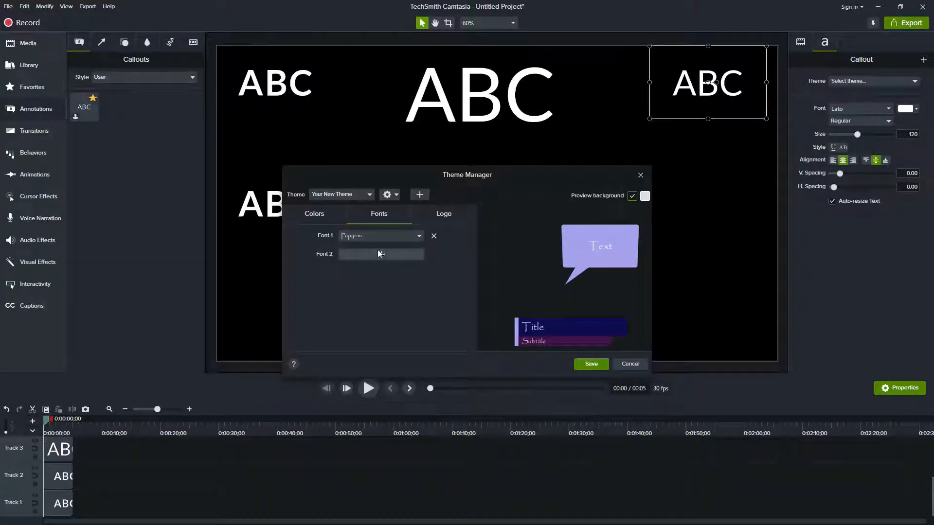
# Set the new theme's Accent 1 color to blue and its Background 2 color to orange
pyautogui.click(317, 214)
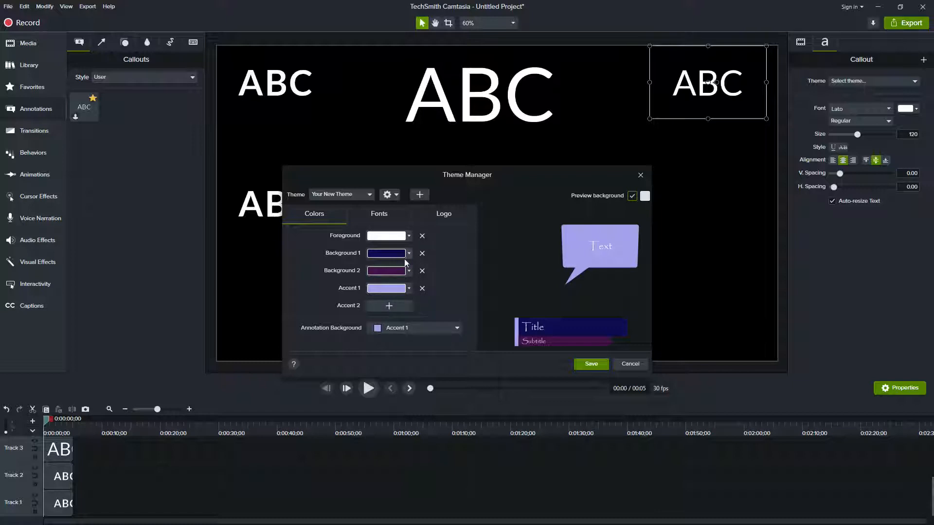
pyautogui.click(409, 289)
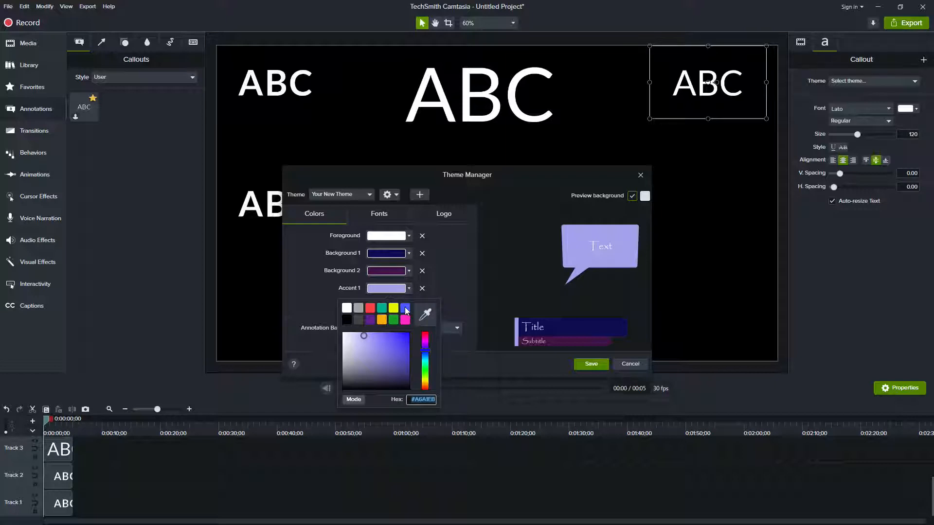
pyautogui.click(406, 308)
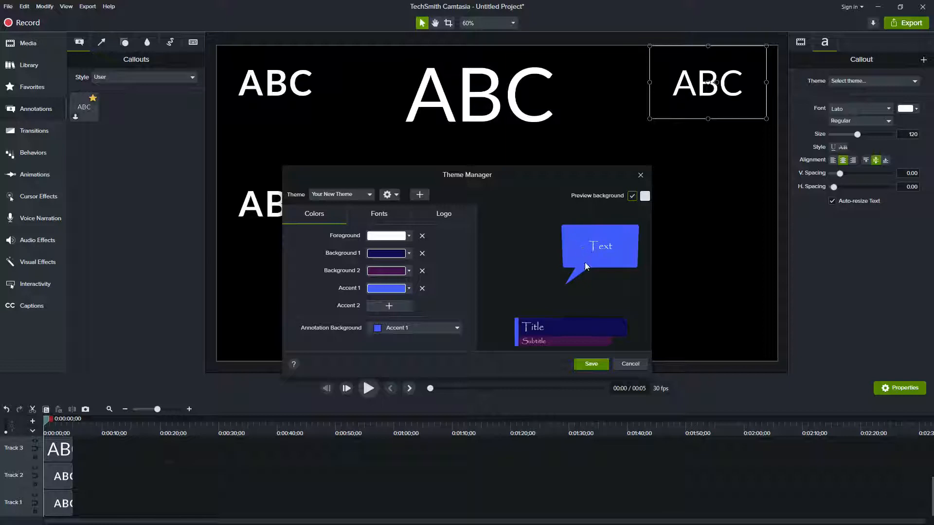
pyautogui.click(408, 272)
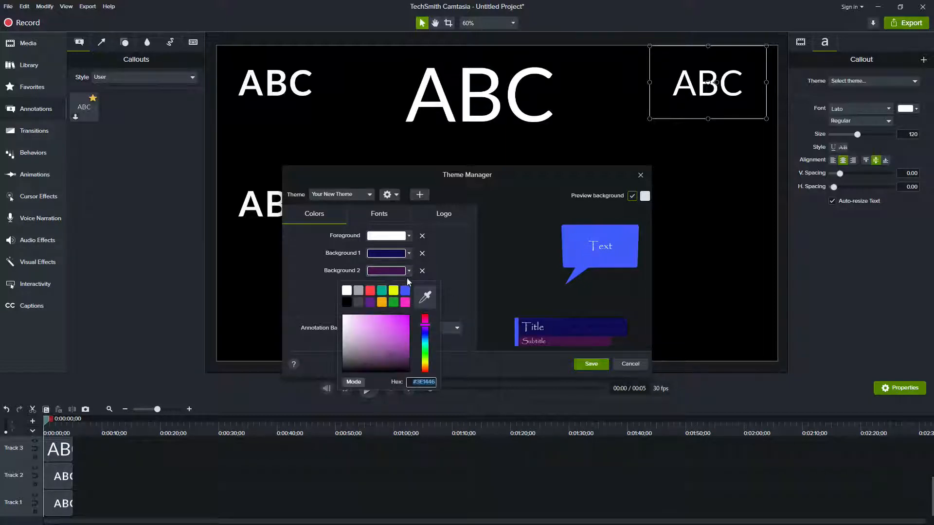
pyautogui.click(381, 302)
# Set the new theme's Background 1 color to green #3EAE46 and close the Theme Manager without saving
pyautogui.click(409, 253)
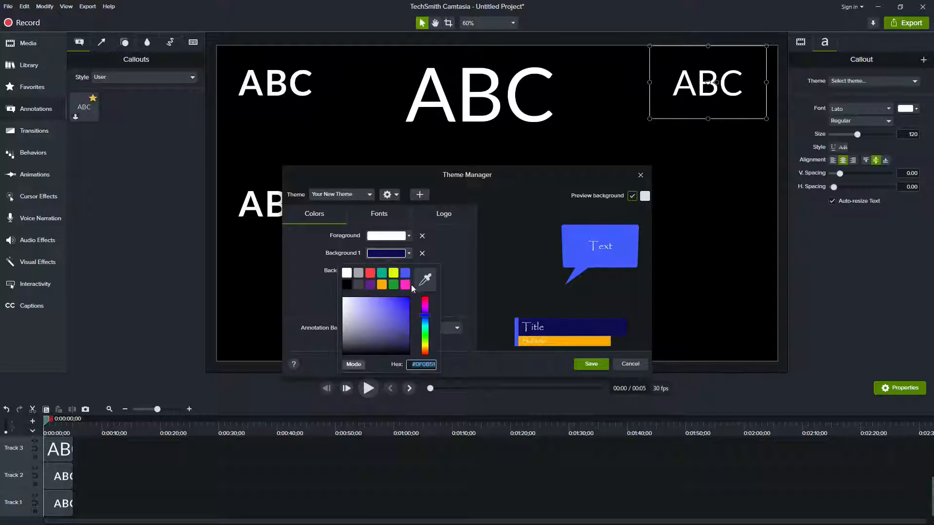
pyautogui.click(425, 335)
pyautogui.moveTo(396, 304); pyautogui.dragTo(386, 315)
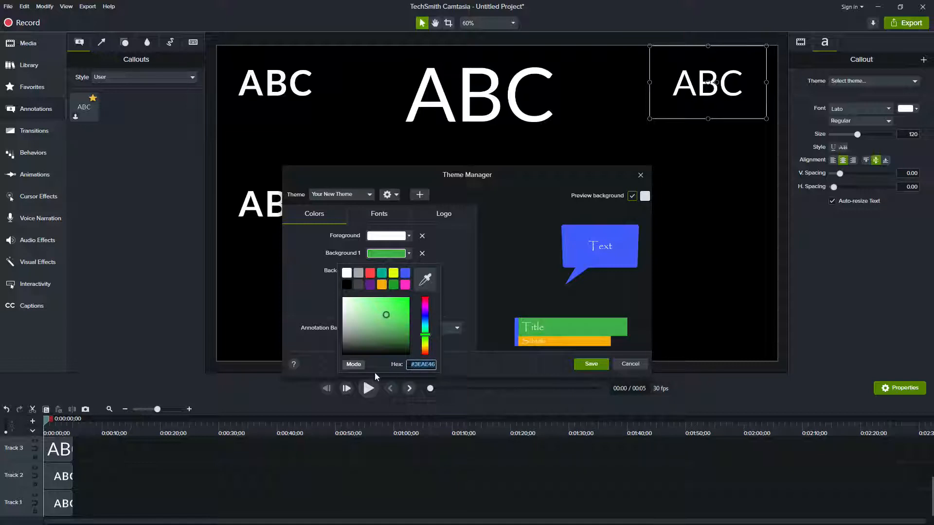
pyautogui.click(353, 365)
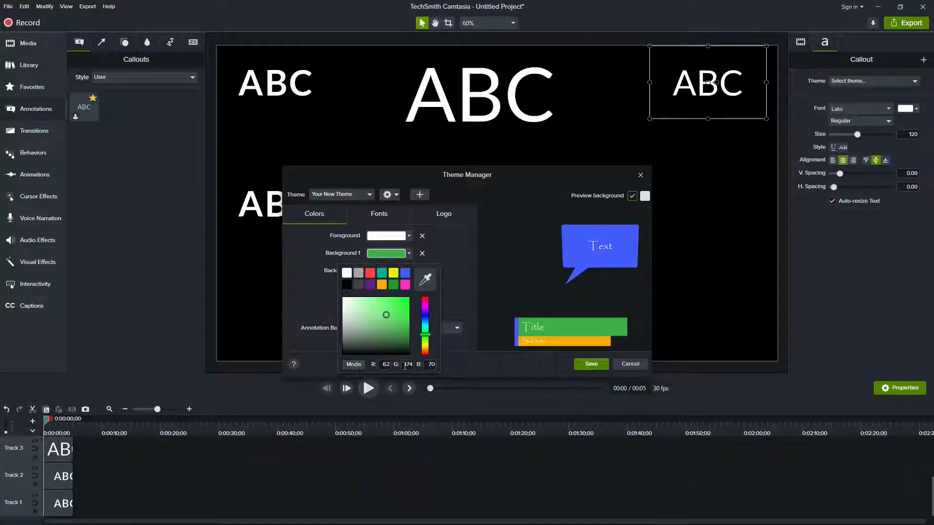
pyautogui.click(354, 365)
pyautogui.click(379, 214)
pyautogui.click(314, 214)
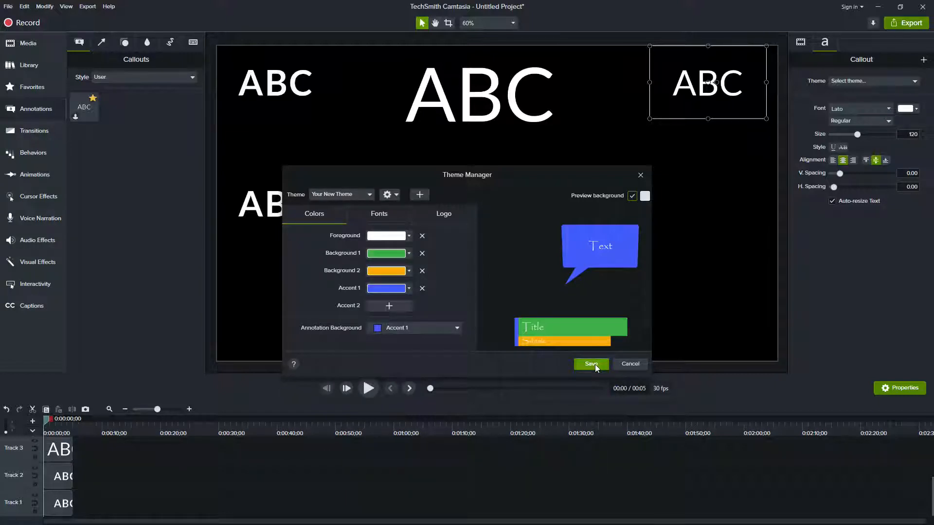
pyautogui.click(641, 175)
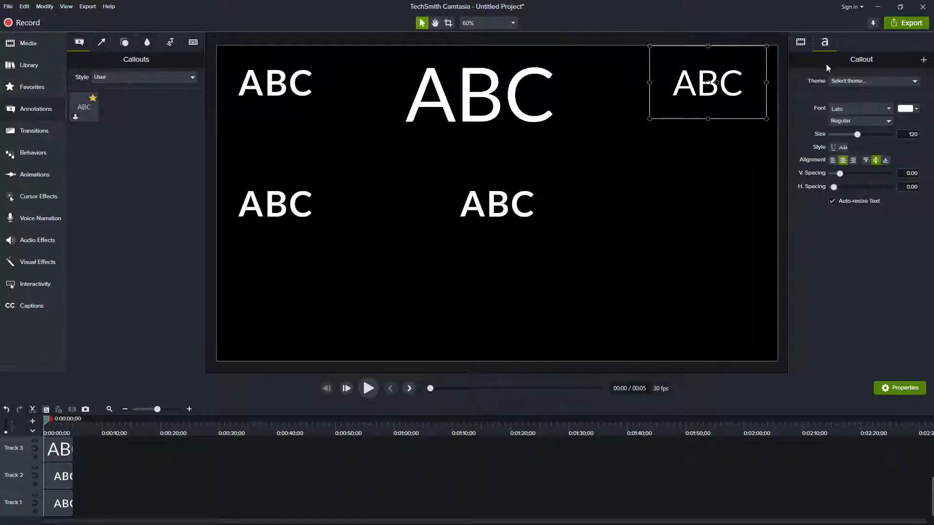
# Apply Your New Theme to the callout in the canvas's upper right
pyautogui.click(838, 80)
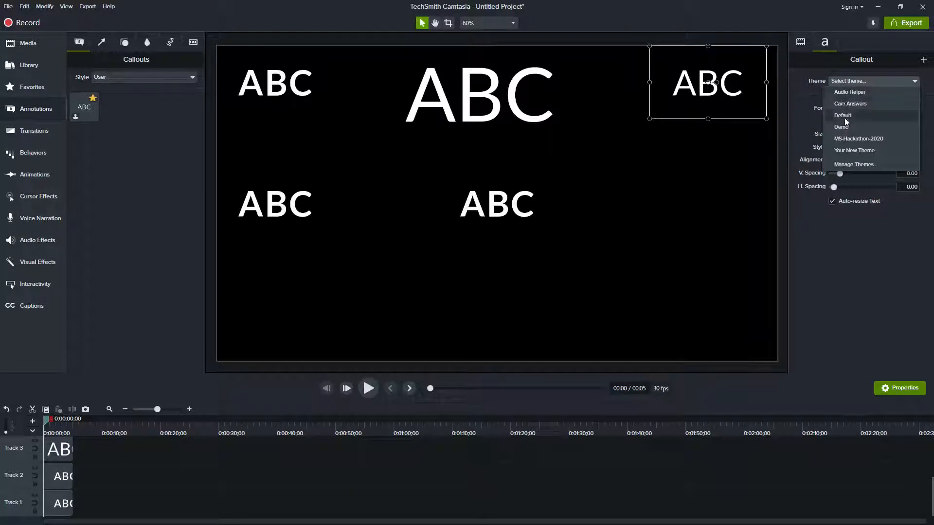
pyautogui.click(860, 150)
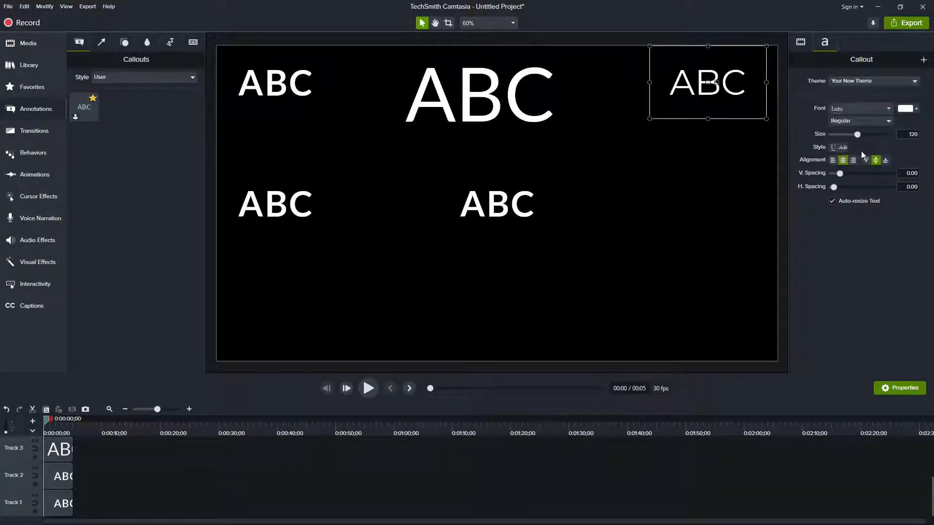
pyautogui.click(858, 83)
pyautogui.click(696, 221)
# Check the colors and fonts stored in Your New Theme in the Theme Manager, leaving it without changes
pyautogui.click(8, 6)
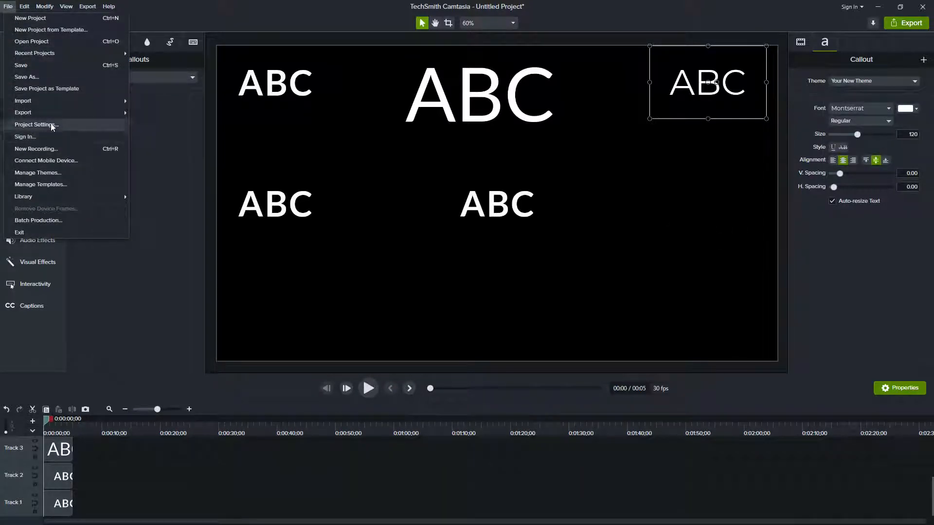
pyautogui.click(51, 173)
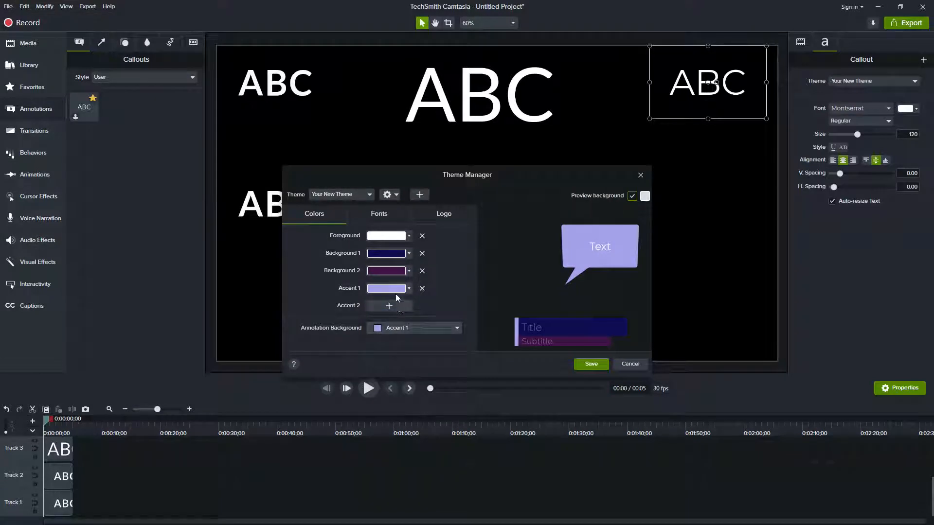
pyautogui.click(374, 215)
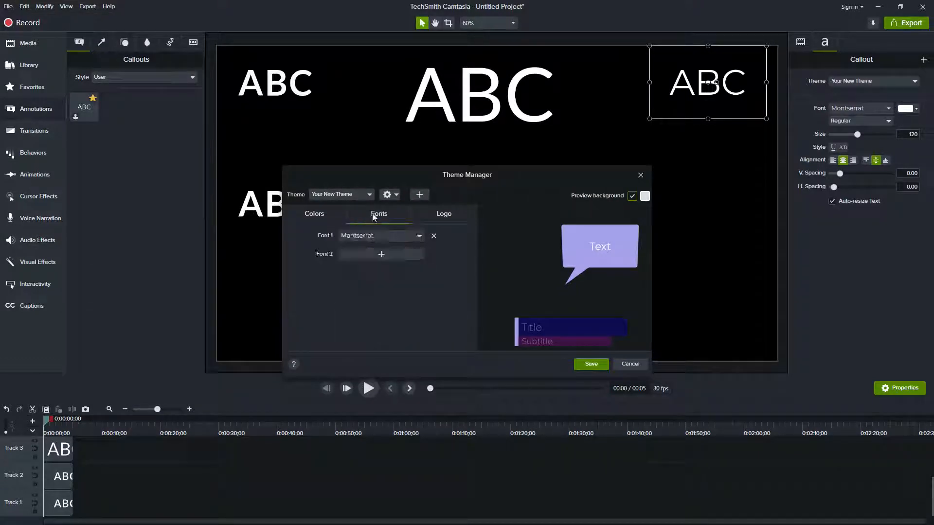
pyautogui.click(315, 213)
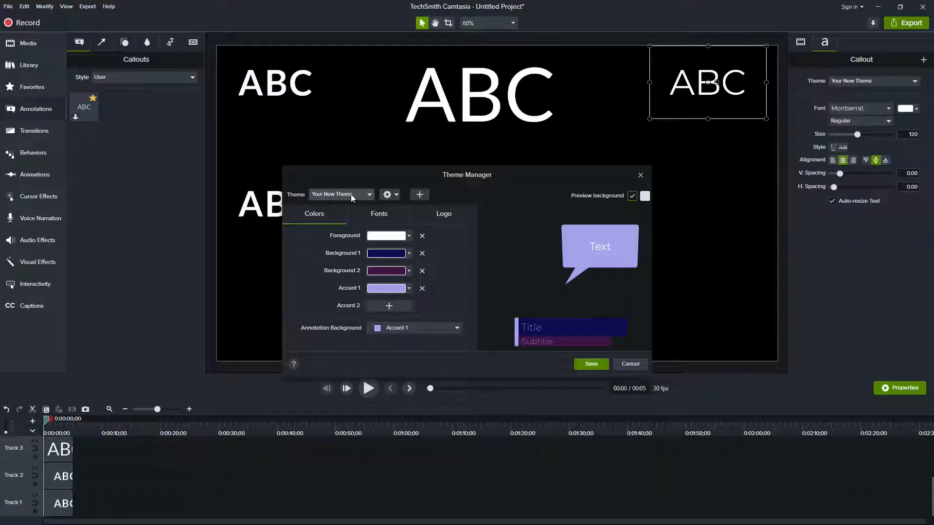
pyautogui.click(638, 366)
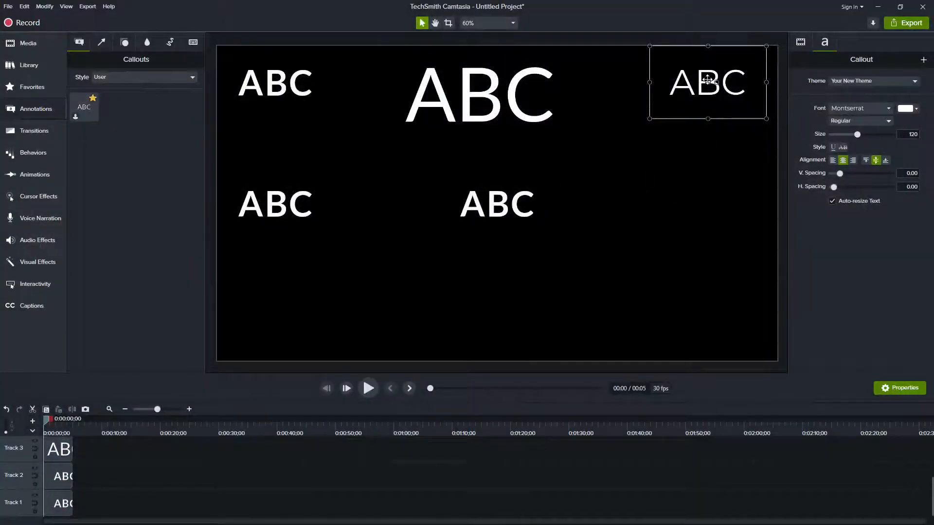
# Copy the bold ABC callout at the canvas's middle left from its clip on Track 5
pyautogui.click(272, 202)
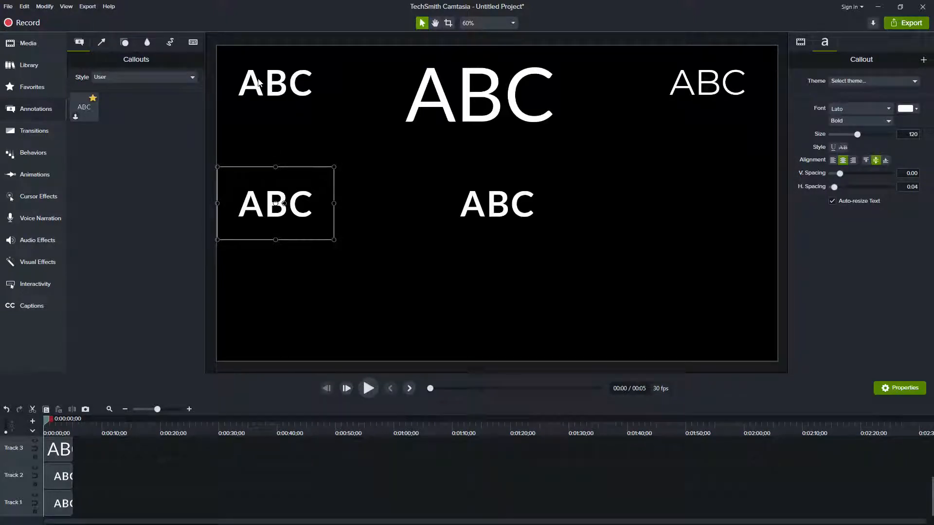
pyautogui.click(291, 84)
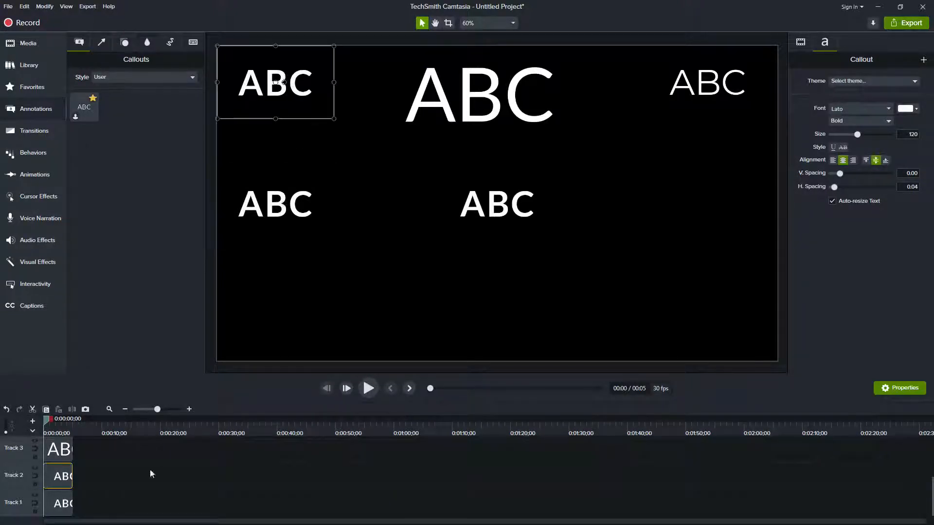
pyautogui.click(288, 193)
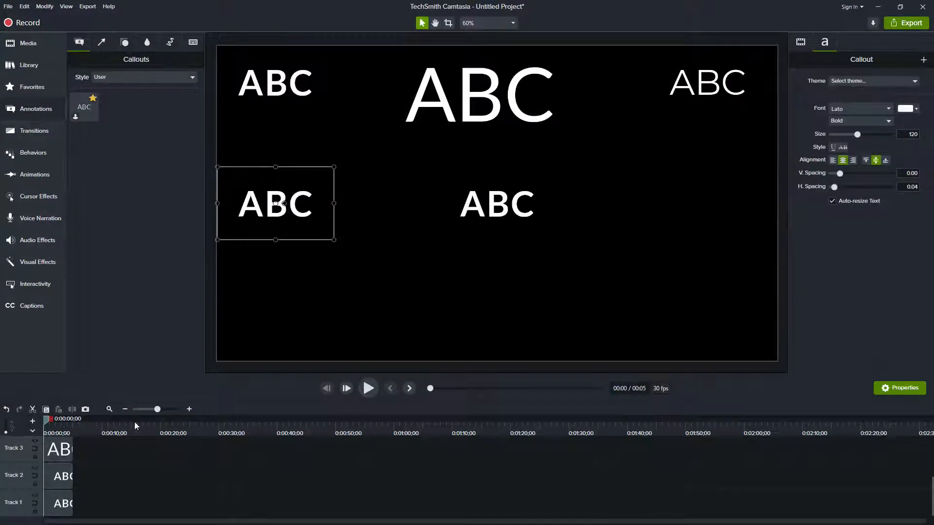
pyautogui.scroll(3, 81, 469)
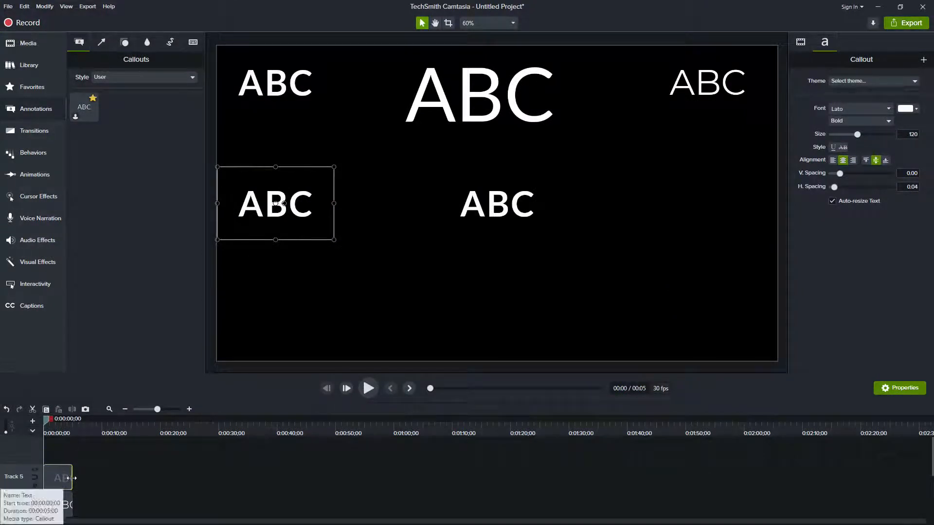
pyautogui.rightClick(67, 483)
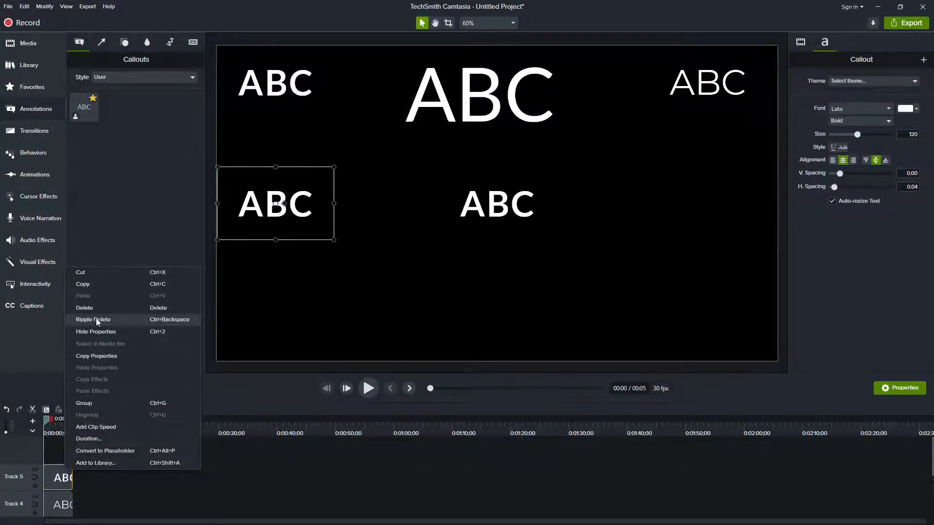
pyautogui.click(98, 286)
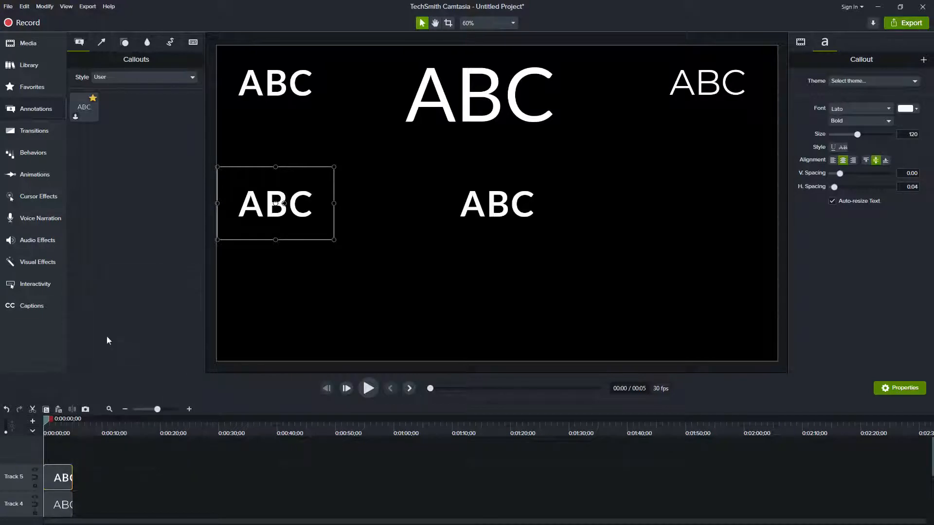
# Paste the copied callout on Track 5 at about 0:00:16;15 and move it to the canvas's lower-left corner
pyautogui.click(136, 429)
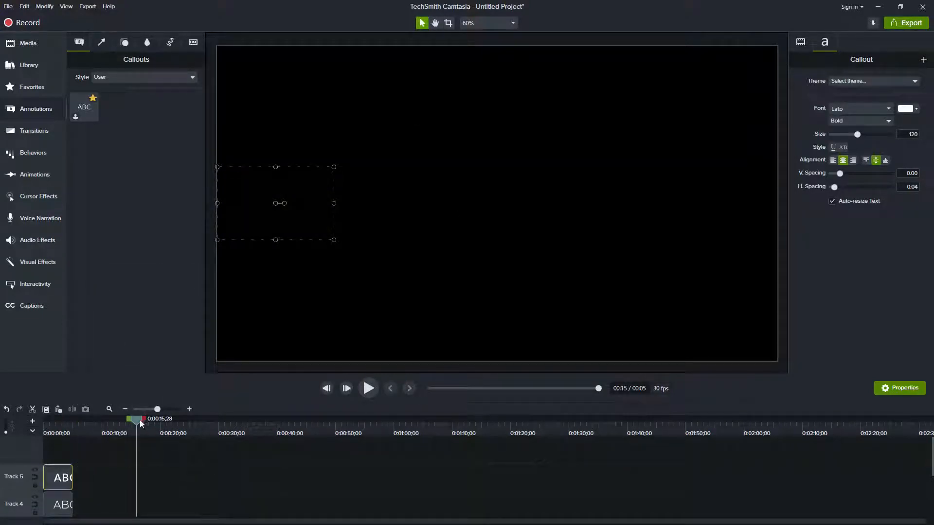
pyautogui.rightClick(137, 419)
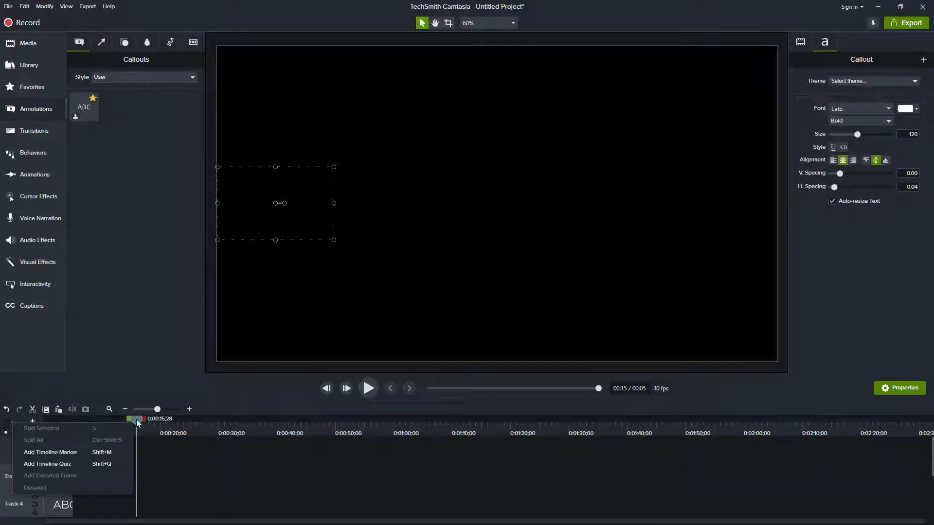
pyautogui.click(139, 475)
pyautogui.rightClick(139, 475)
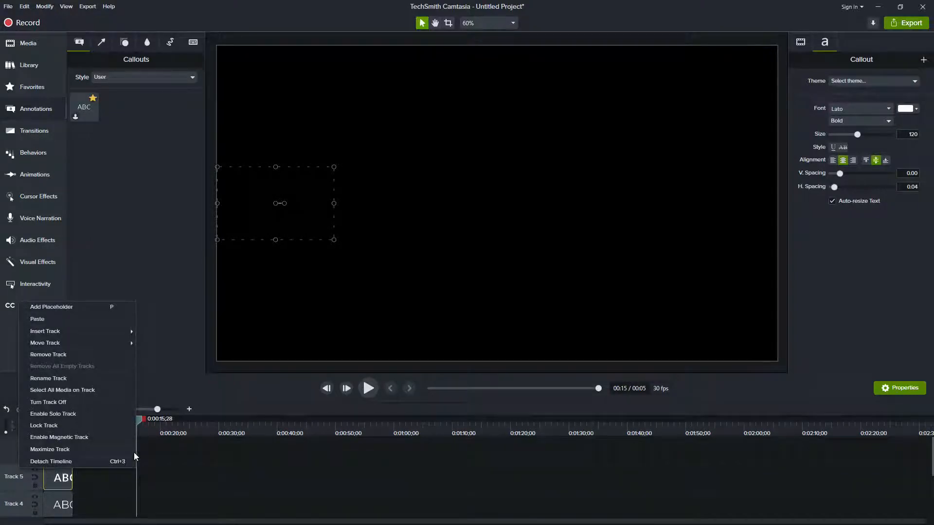
pyautogui.click(83, 319)
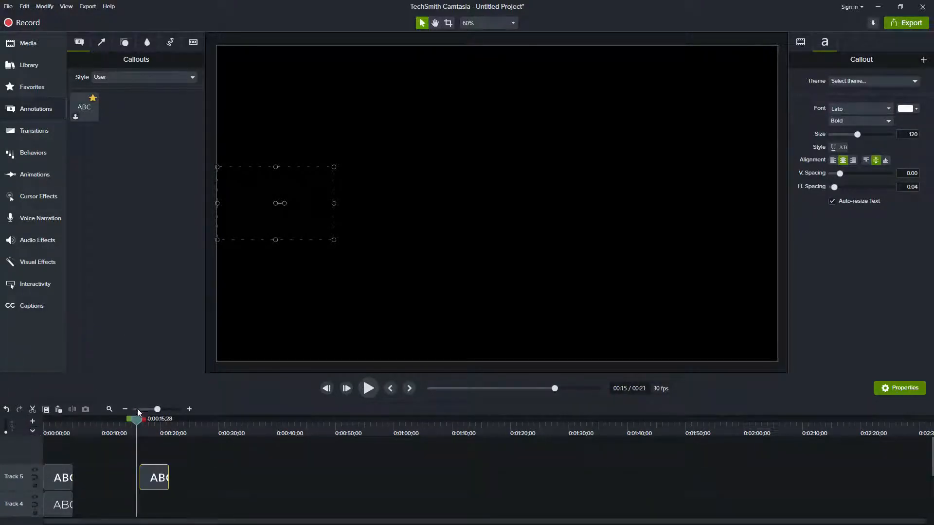
pyautogui.click(140, 425)
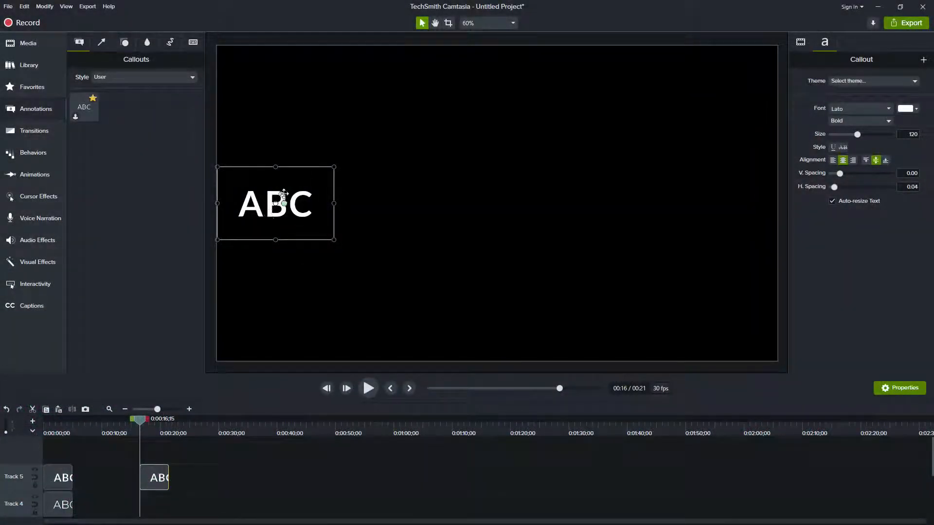
pyautogui.moveTo(274, 203); pyautogui.dragTo(270, 325)
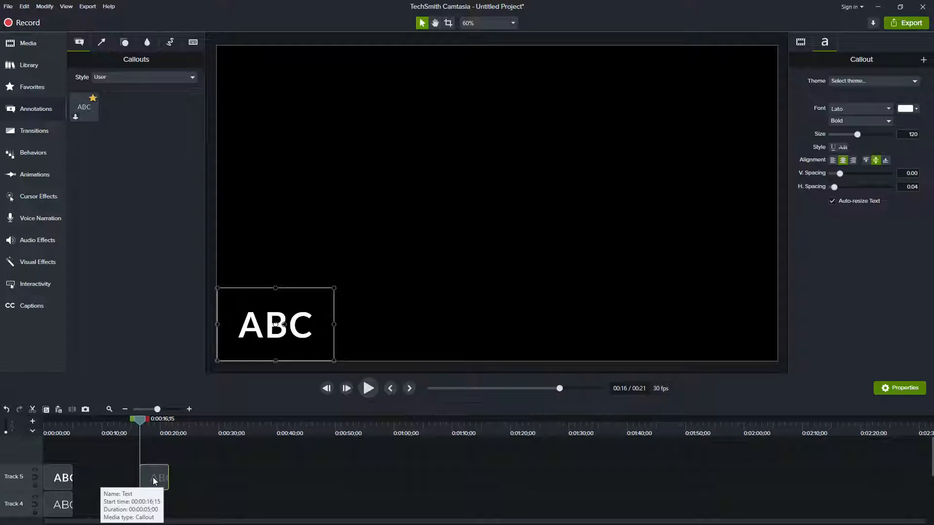
# Group the five text callout clips stacked at the start of Tracks 1 to 5
pyautogui.click(54, 426)
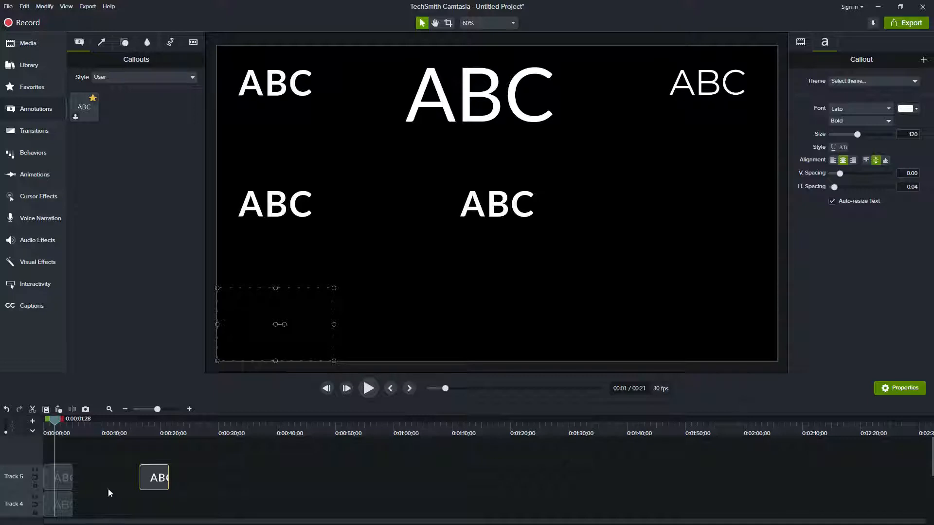
pyautogui.moveTo(49, 447); pyautogui.dragTo(64, 506)
pyautogui.rightClick(64, 504)
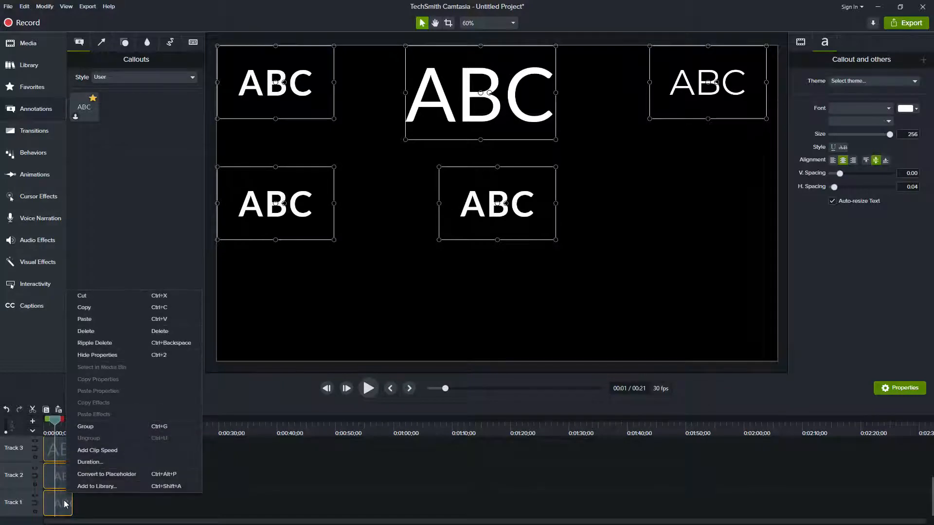
pyautogui.click(98, 427)
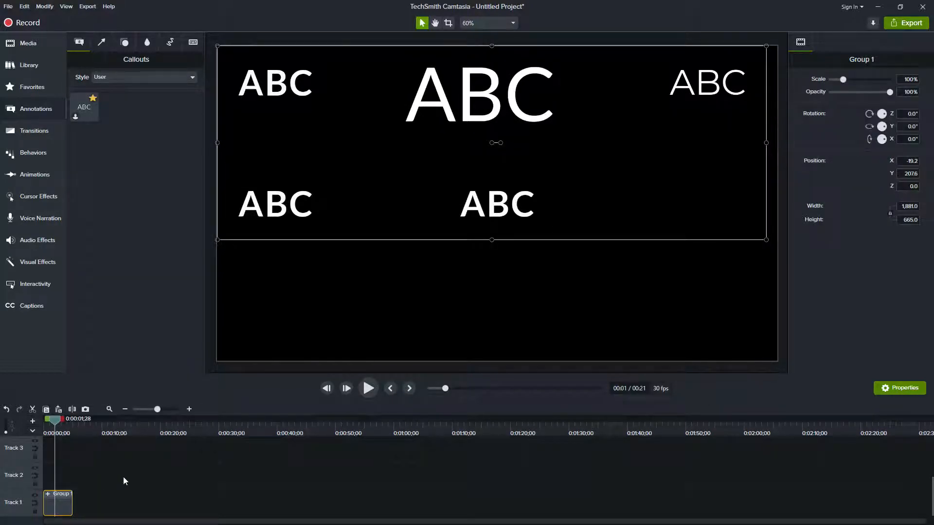
# Add the callout group on Track 1 to the Default library as Group 1, using the canvas size
pyautogui.rightClick(63, 509)
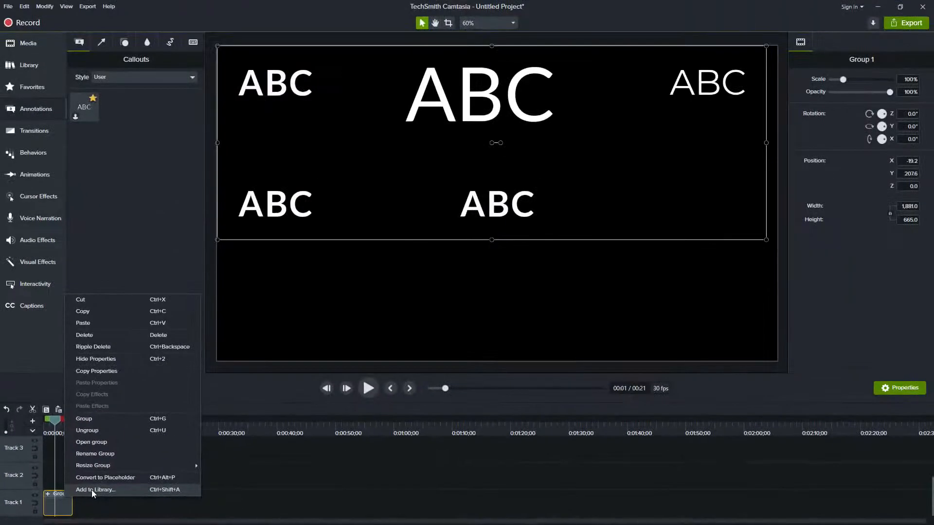
pyautogui.click(92, 490)
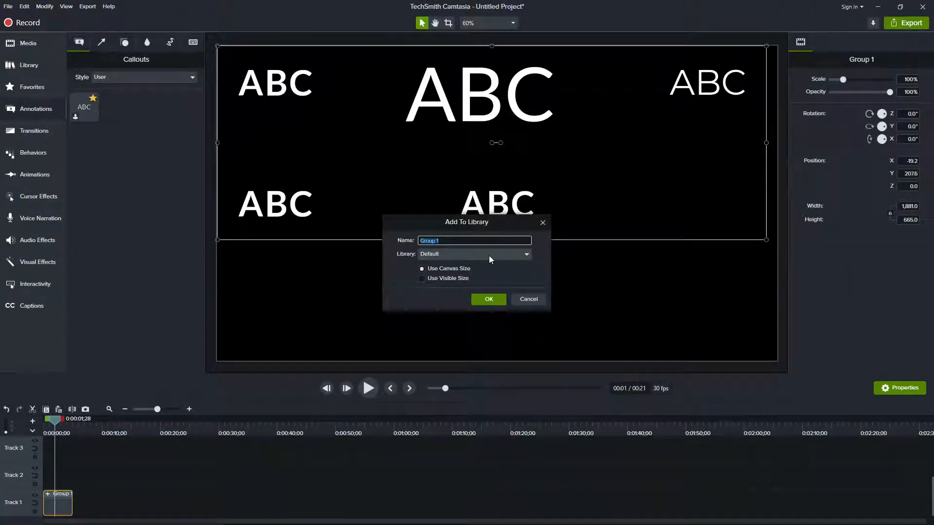
pyautogui.click(444, 253)
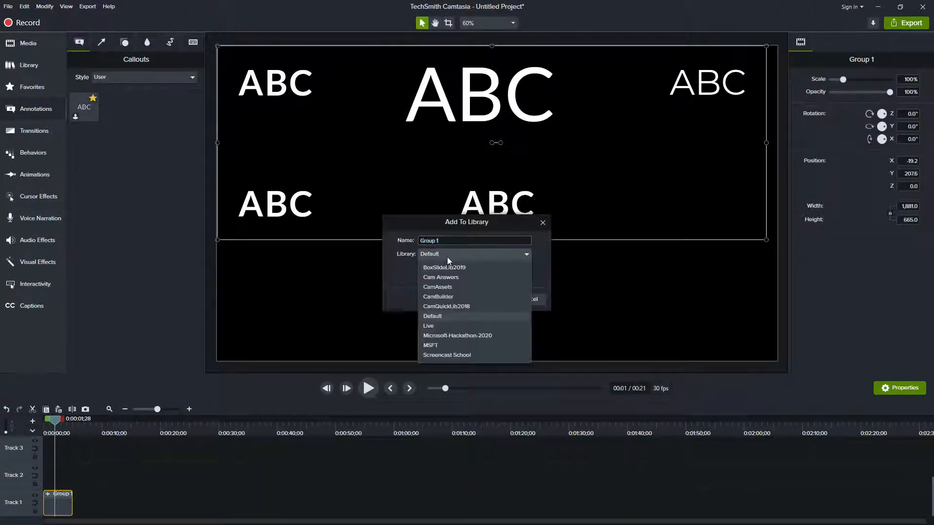
pyautogui.click(446, 315)
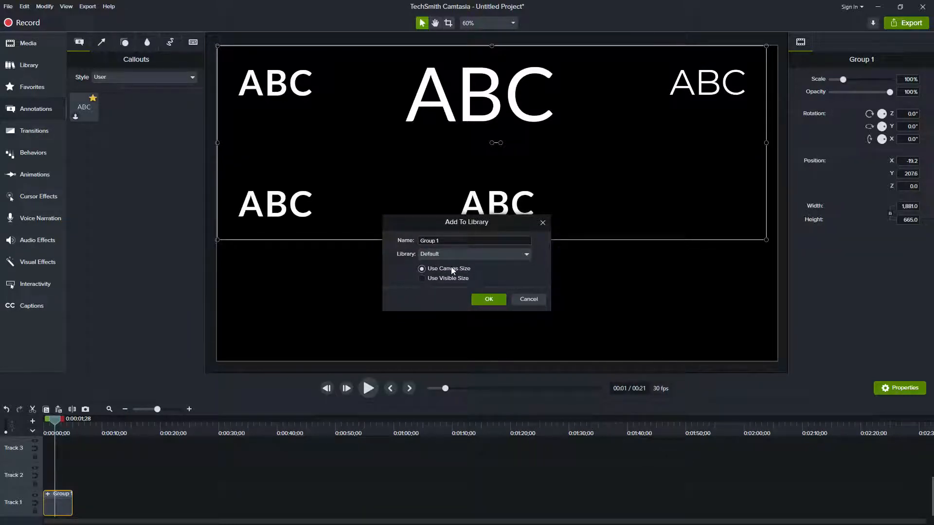
pyautogui.click(489, 300)
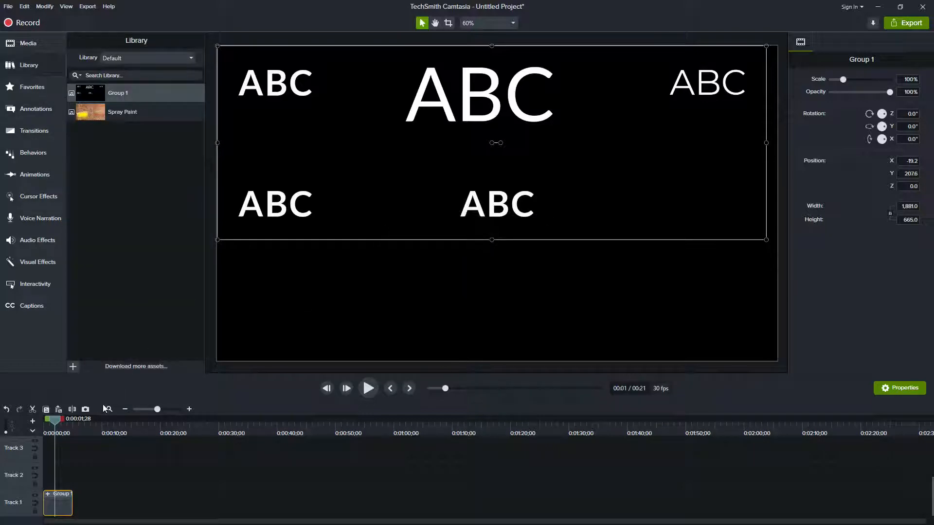
# Add the Group 1 library asset to the timeline at about 0:00:51;25
pyautogui.click(120, 428)
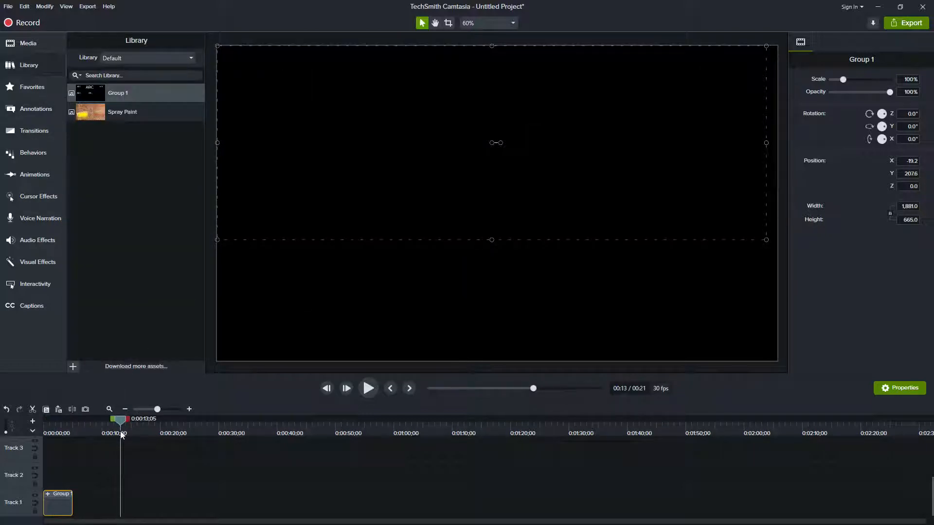
pyautogui.moveTo(123, 424); pyautogui.dragTo(346, 431)
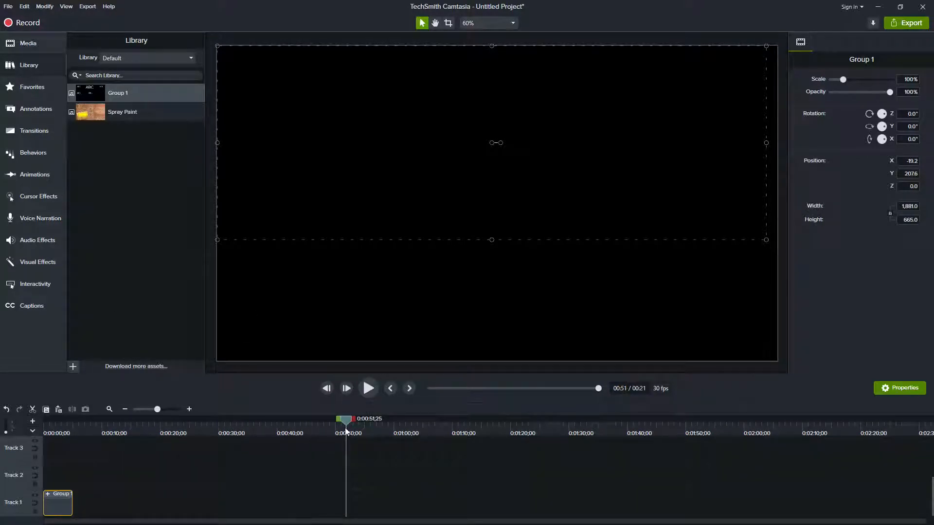
pyautogui.rightClick(125, 96)
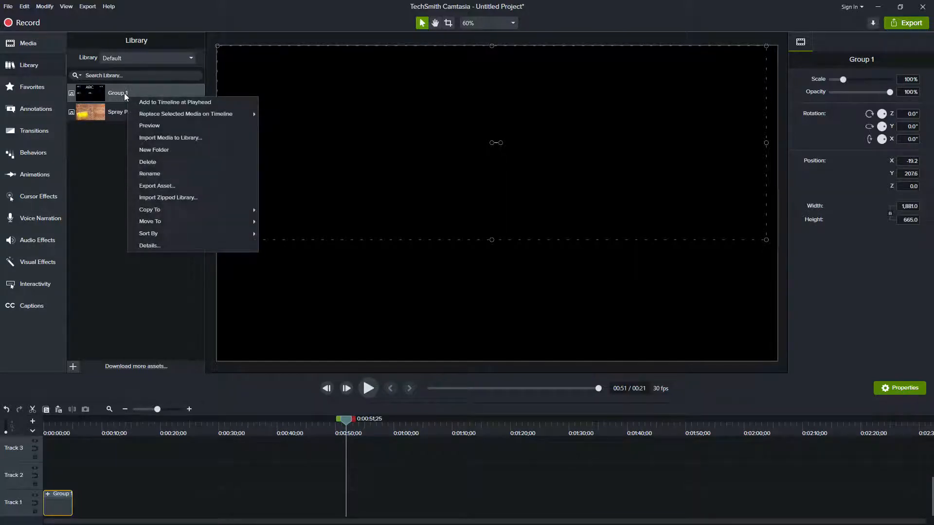
pyautogui.click(167, 102)
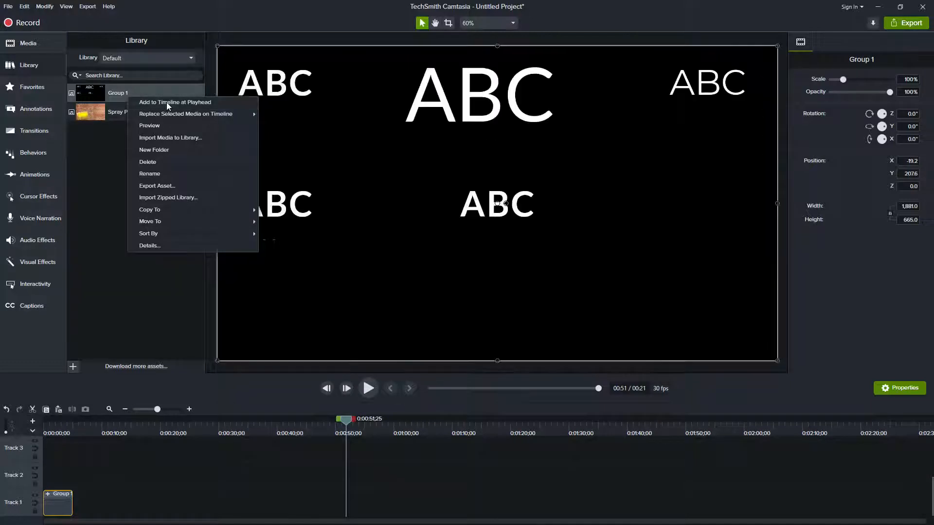
# Add the single bold ABC callout on Track 5 to the Default library as Text, using the canvas size
pyautogui.scroll(-2, 401, 472)
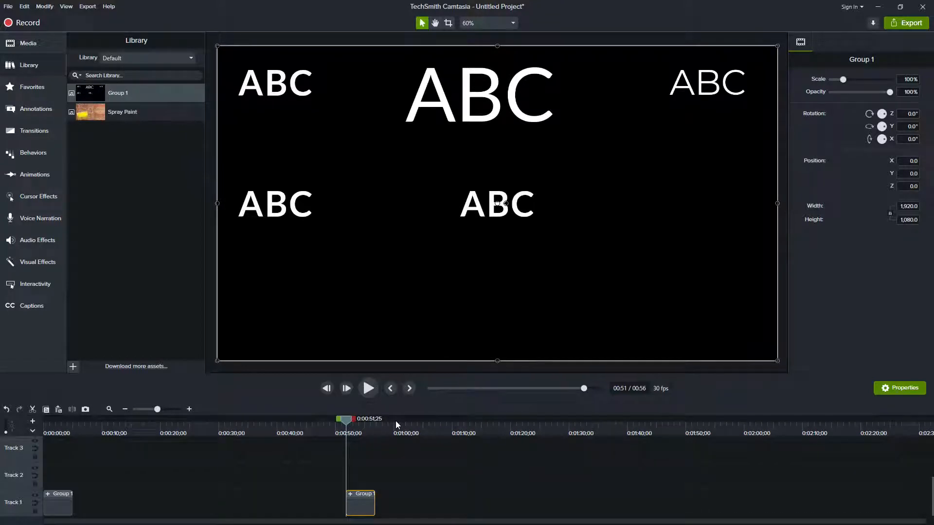
pyautogui.scroll(2, 177, 488)
pyautogui.click(153, 431)
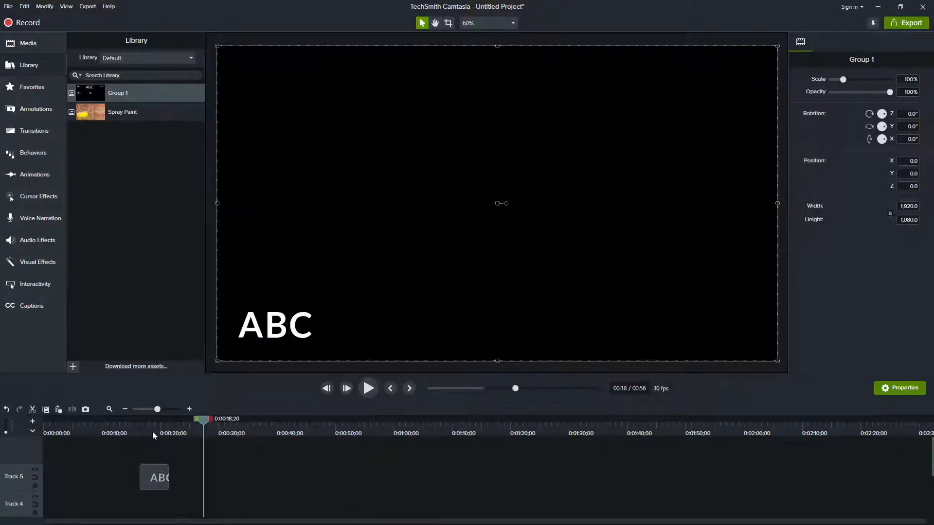
pyautogui.rightClick(163, 471)
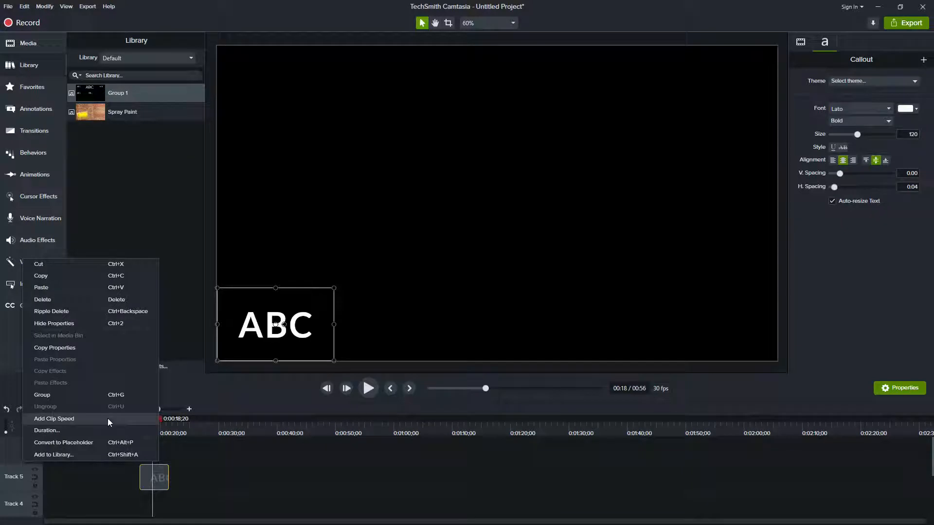
pyautogui.click(94, 454)
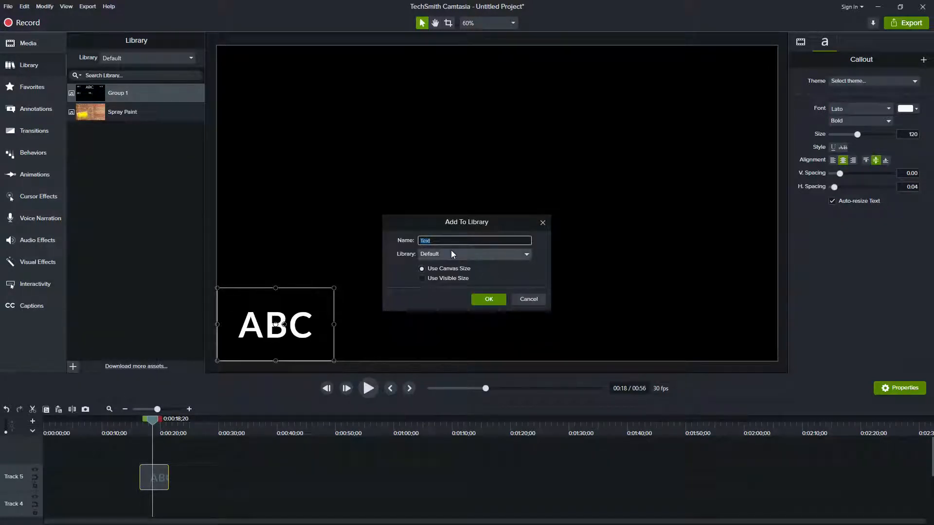
pyautogui.click(490, 301)
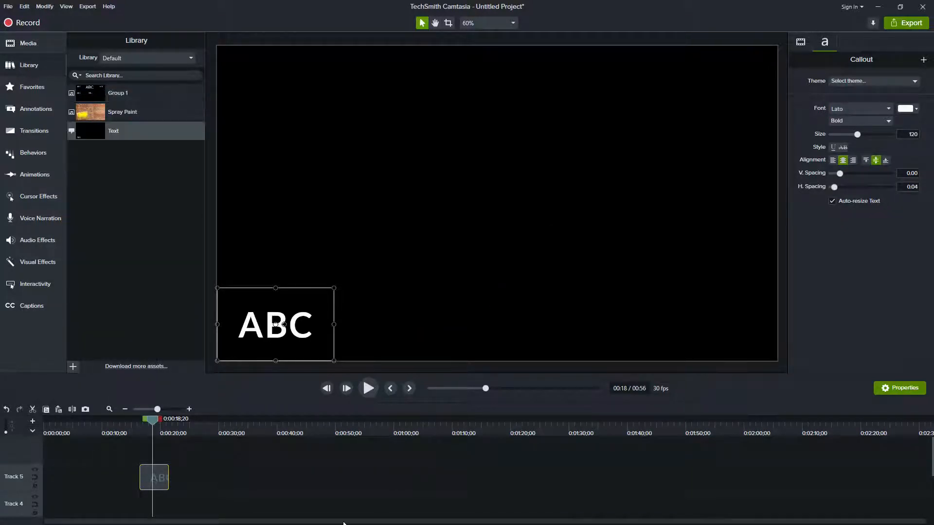
# Add the Text library asset to the timeline at about 0:01:11;10
pyautogui.scroll(-3, 375, 472)
pyautogui.click(460, 428)
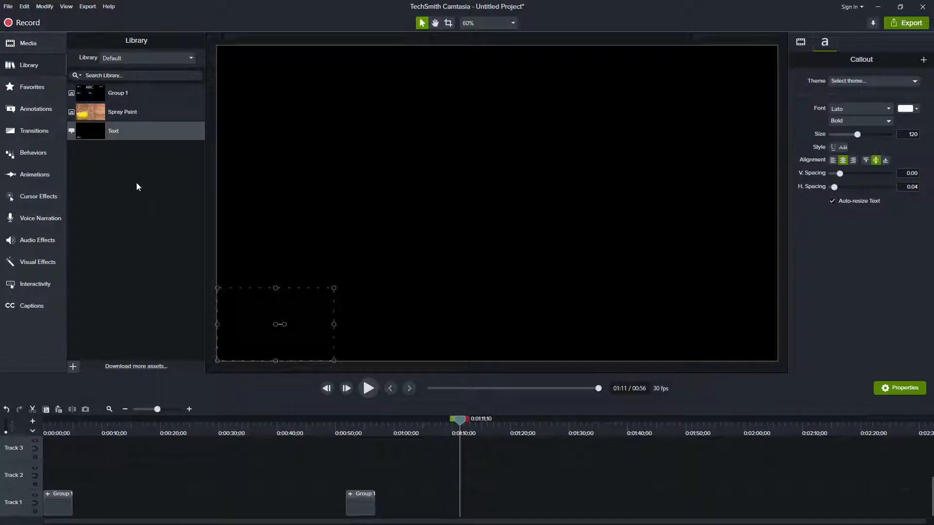
pyautogui.rightClick(134, 132)
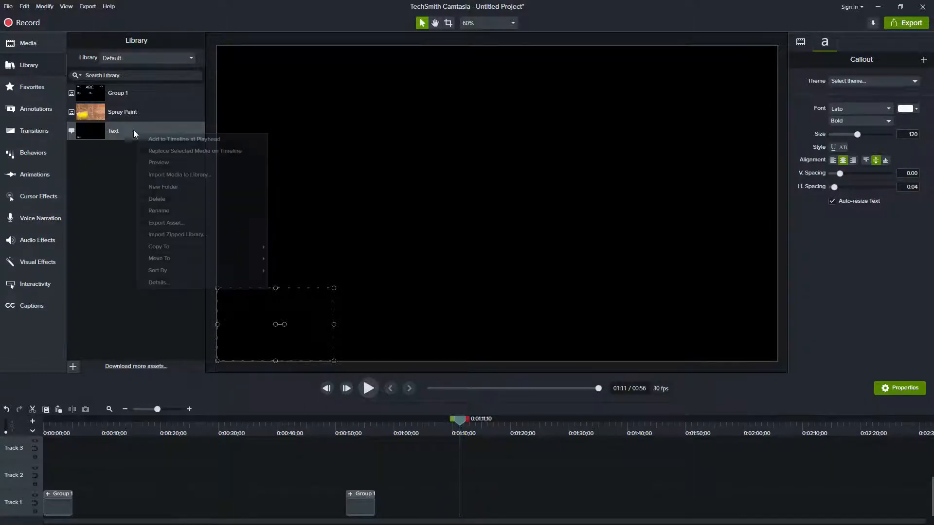
pyautogui.click(183, 140)
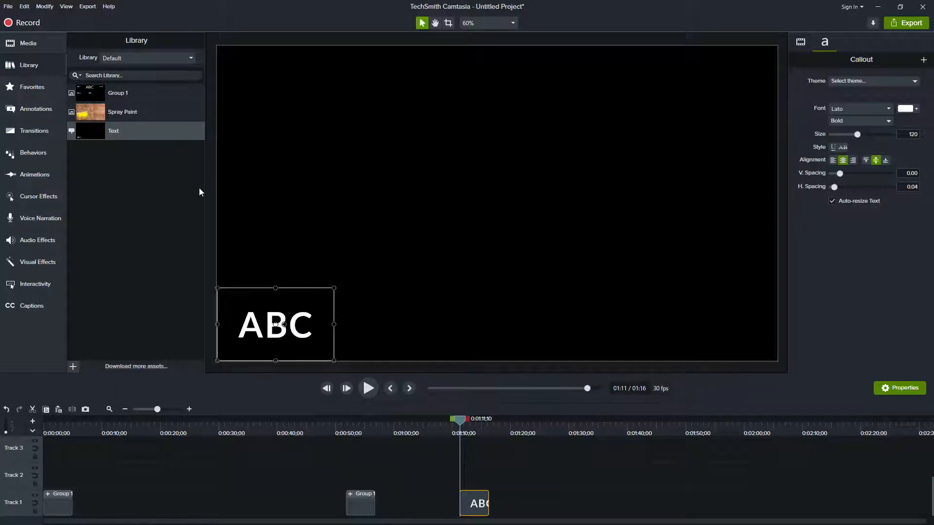
# At about 0:01:22;02, place the Text library asset at the canvas centre and the Group 1 asset offset toward the canvas's lower right
pyautogui.click(524, 432)
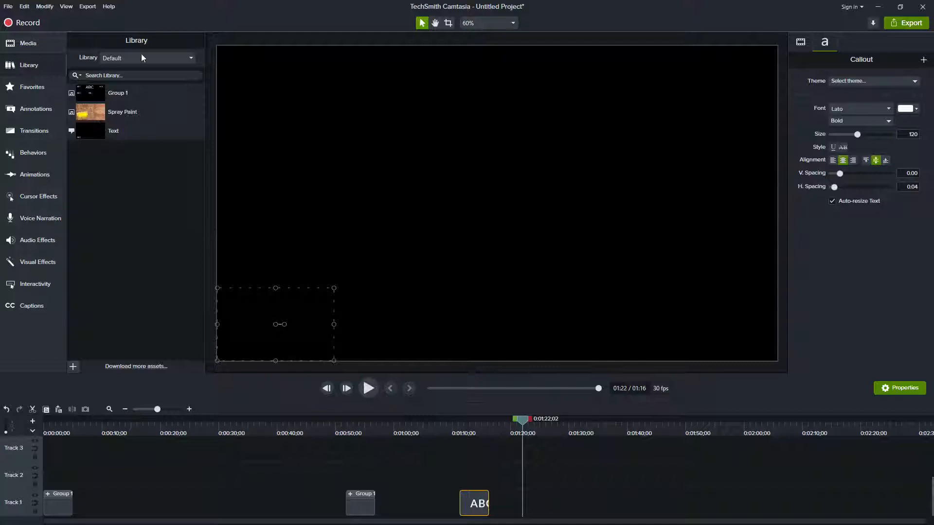
pyautogui.moveTo(97, 130); pyautogui.dragTo(496, 205)
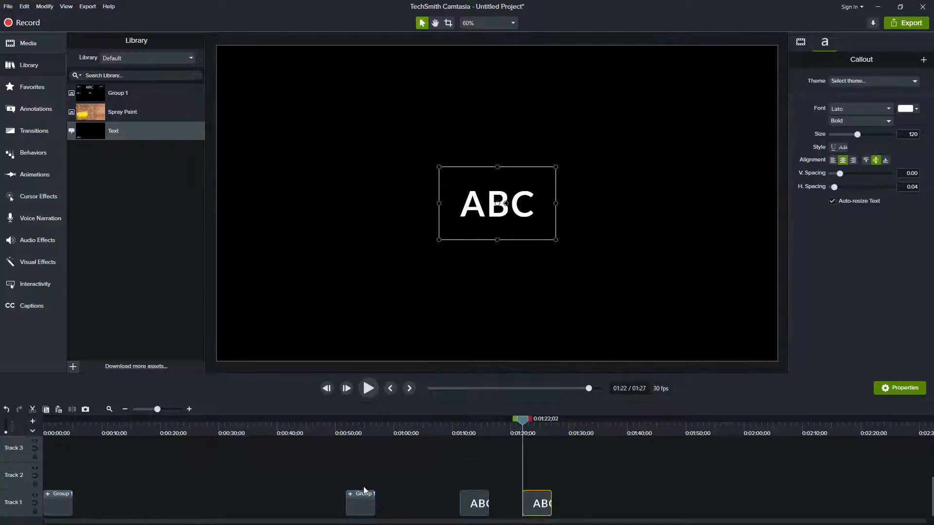
pyautogui.click(363, 508)
pyautogui.moveTo(117, 92); pyautogui.dragTo(541, 273)
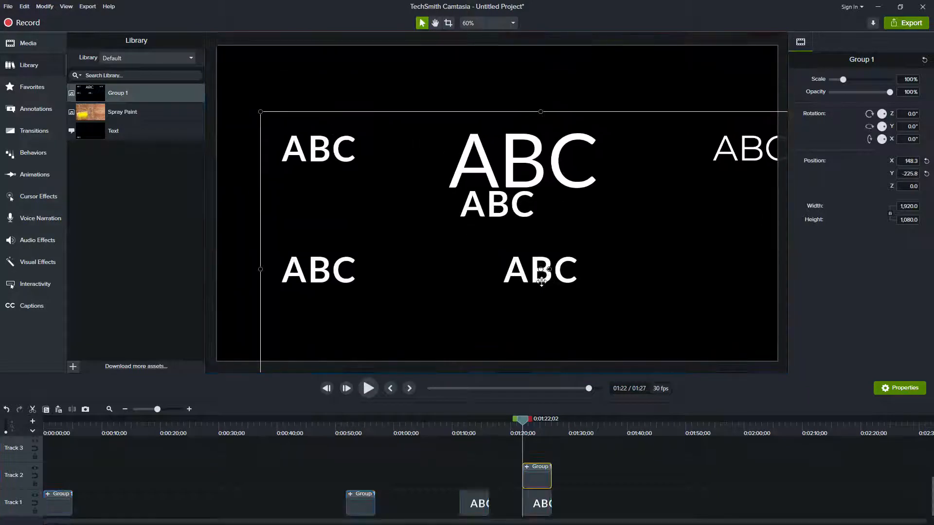
# Add the Text library asset to the timeline at about 0:01:32;06 in its stored canvas position
pyautogui.click(582, 431)
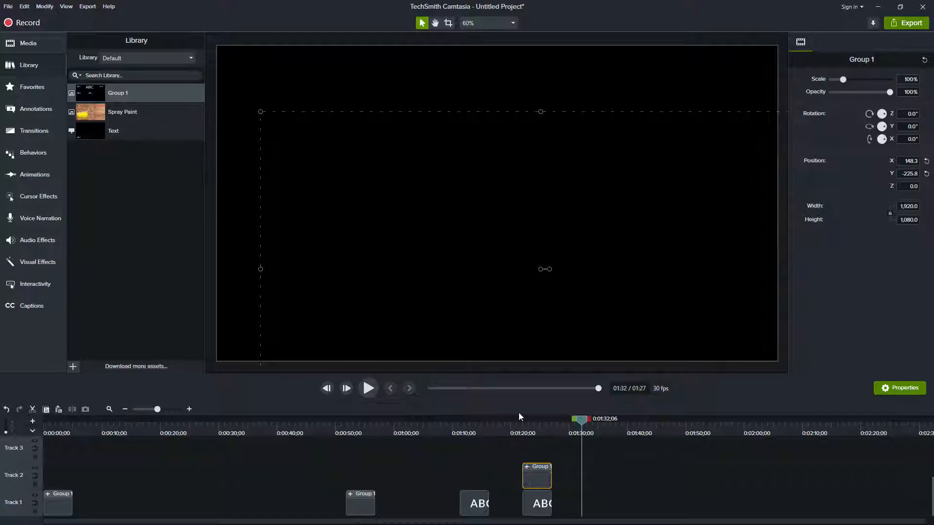
pyautogui.rightClick(129, 127)
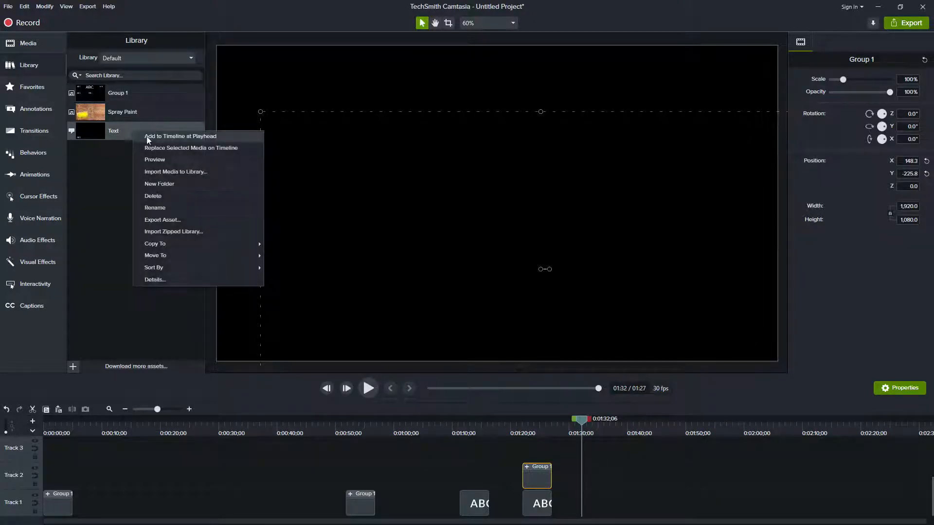
pyautogui.click(167, 138)
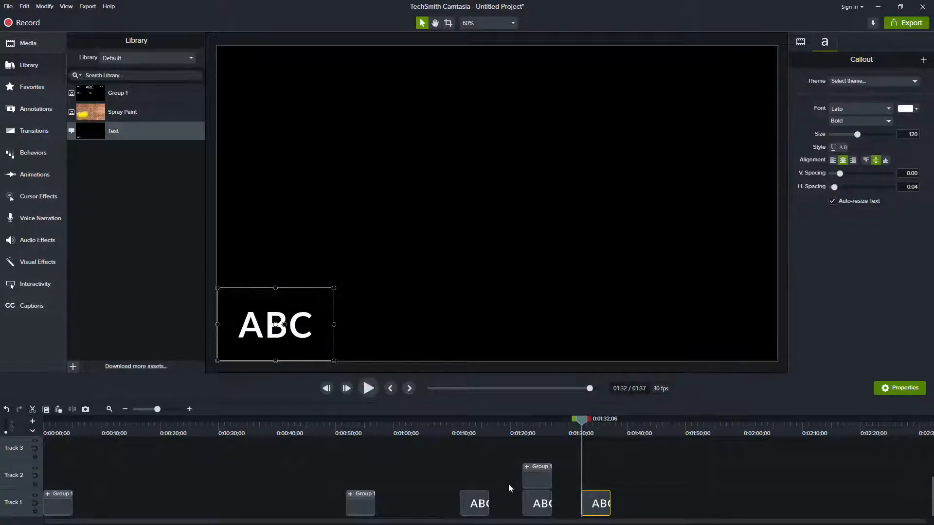
# Place the white ellipse from the Basic shapes style at the canvas centre at about 0:01:48;10
pyautogui.click(676, 425)
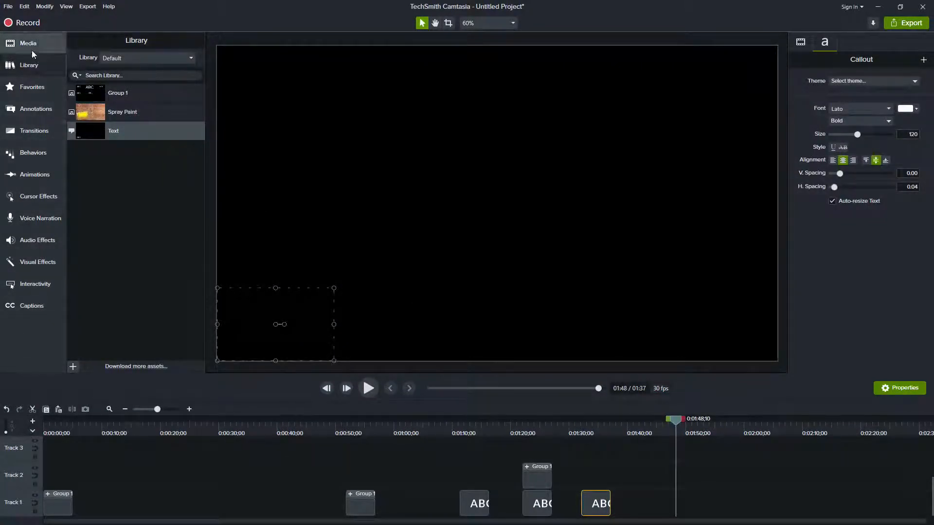
pyautogui.click(34, 115)
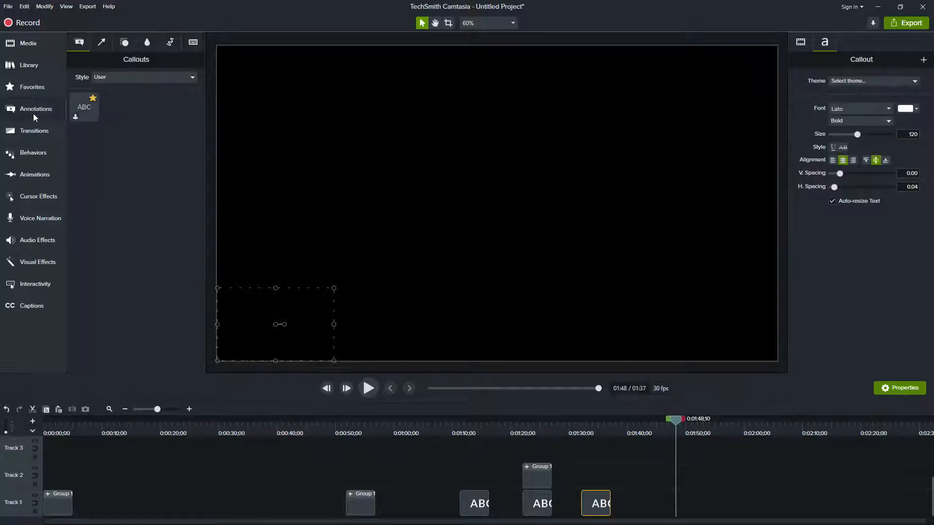
pyautogui.click(124, 43)
pyautogui.click(120, 80)
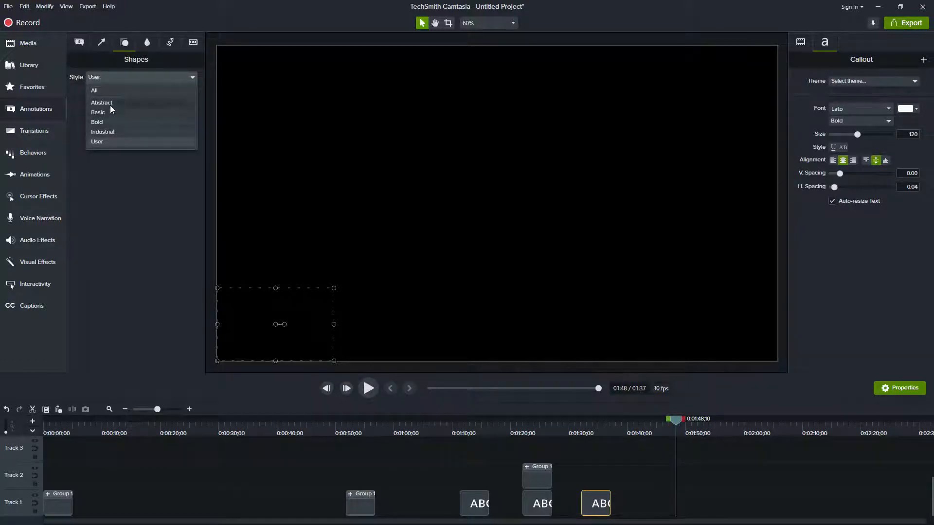
pyautogui.click(110, 124)
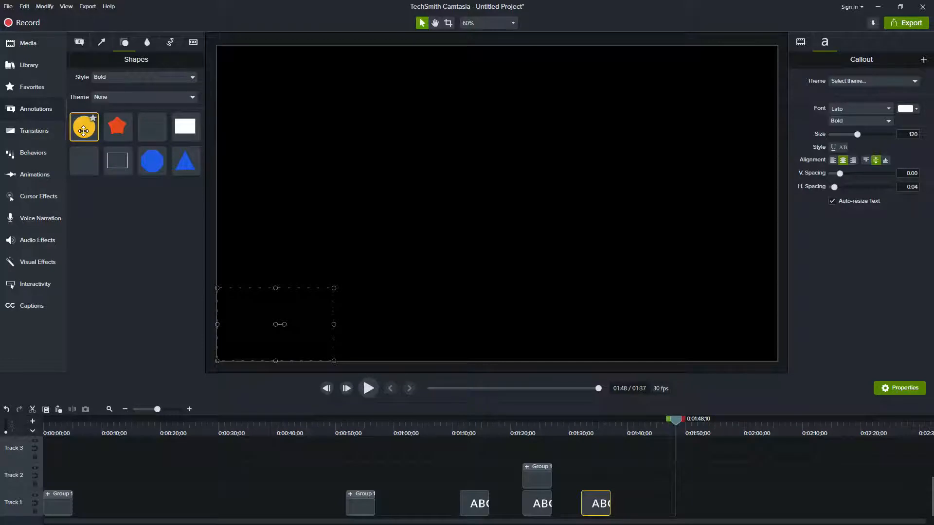
pyautogui.click(148, 75)
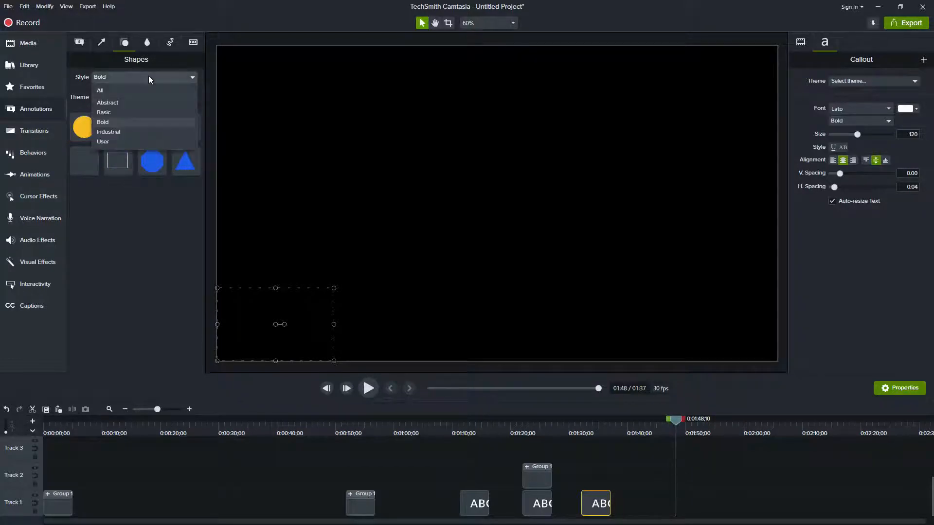
pyautogui.click(117, 112)
pyautogui.moveTo(84, 126); pyautogui.dragTo(497, 204)
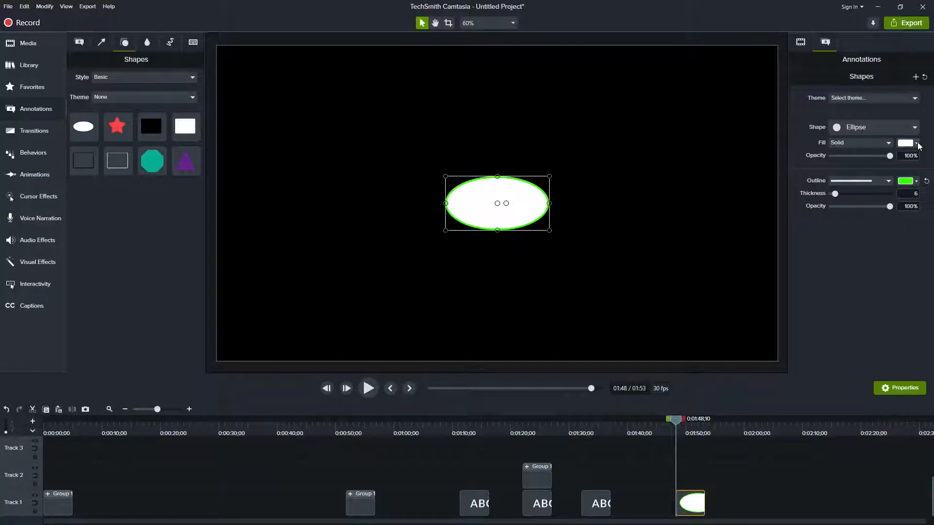
# Crop away the white ellipse's upper half and part of its right side, leaving a lower-left portion about 249 by 93
pyautogui.click(673, 206)
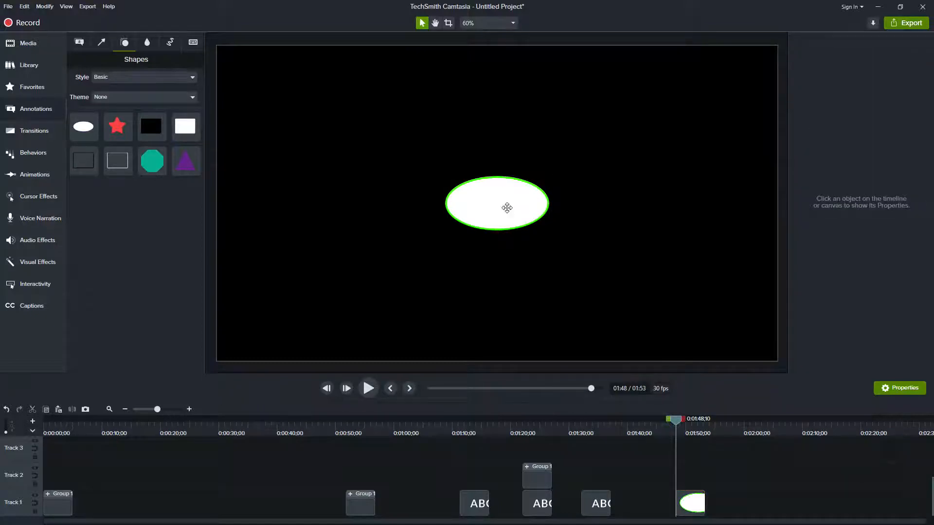
pyautogui.click(509, 212)
pyautogui.moveTo(500, 203)
pyautogui.mouseDown()
pyautogui.moveTo(396, 171)
pyautogui.moveTo(501, 201)
pyautogui.mouseUp()
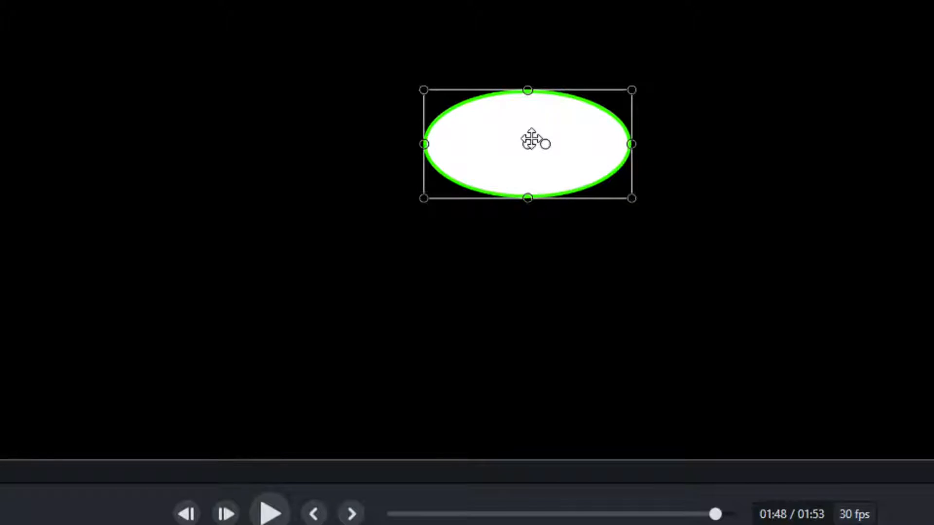
pyautogui.press('alt')
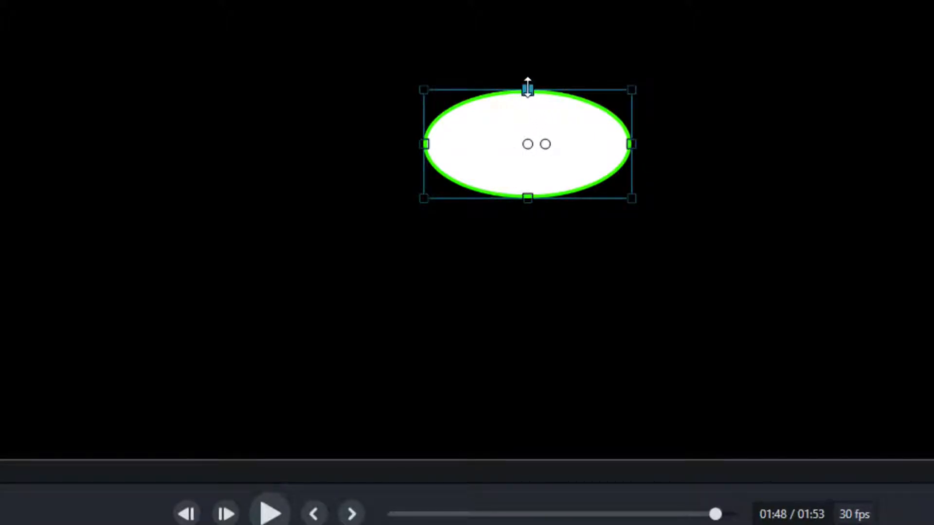
pyautogui.moveTo(527, 89); pyautogui.dragTo(526, 142)
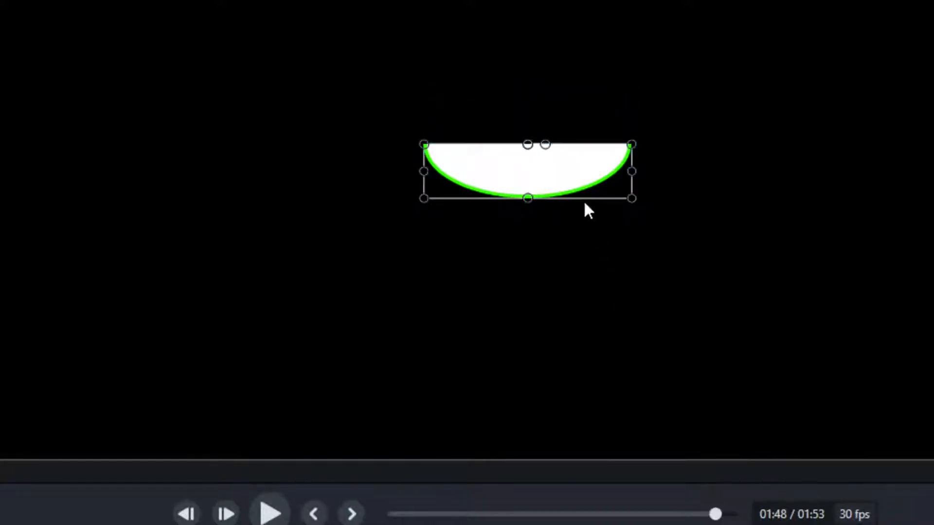
pyautogui.moveTo(632, 172); pyautogui.dragTo(570, 171)
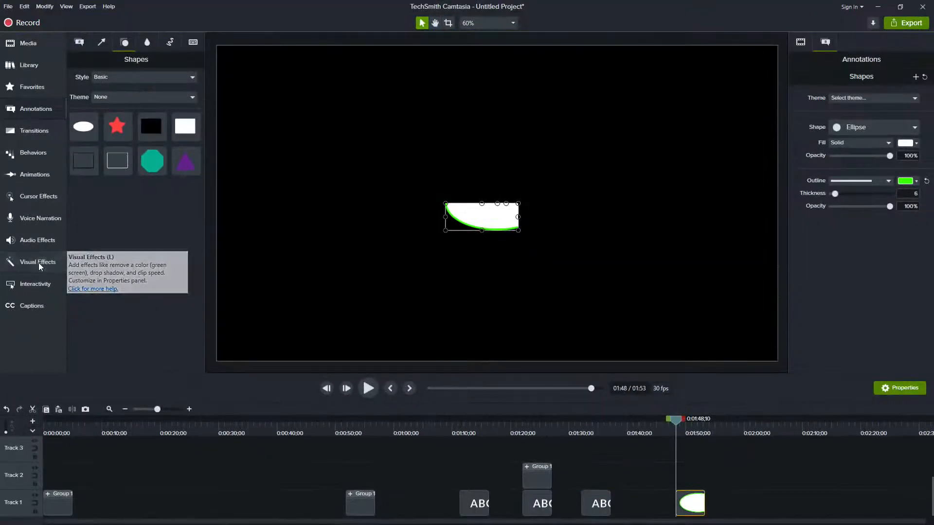
# Apply the Remove a Color effect to the cropped ellipse, sampling its white fill as the color to remove
pyautogui.click(39, 263)
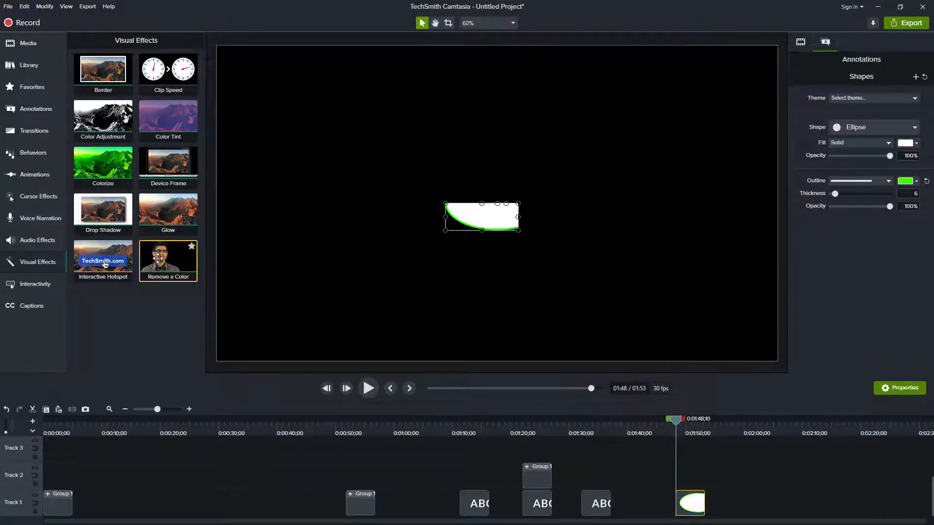
pyautogui.moveTo(165, 258); pyautogui.dragTo(446, 226)
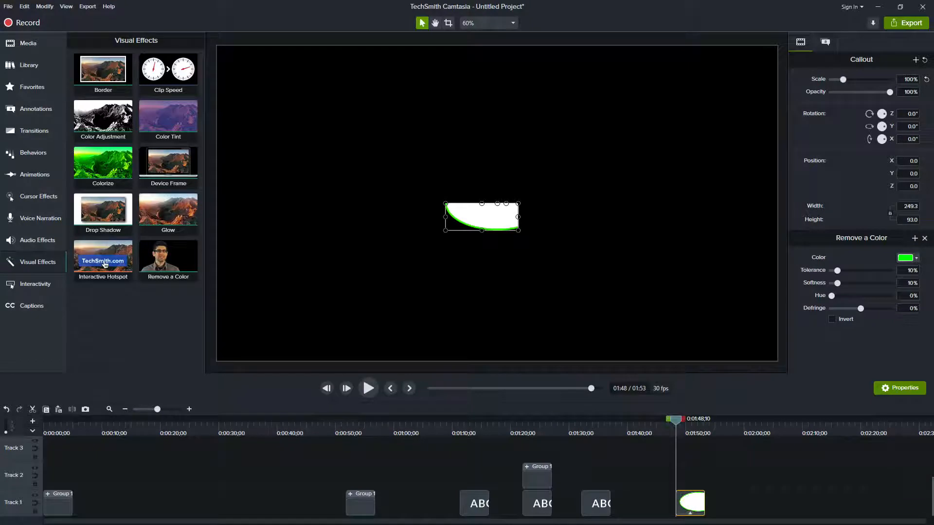
pyautogui.click(491, 219)
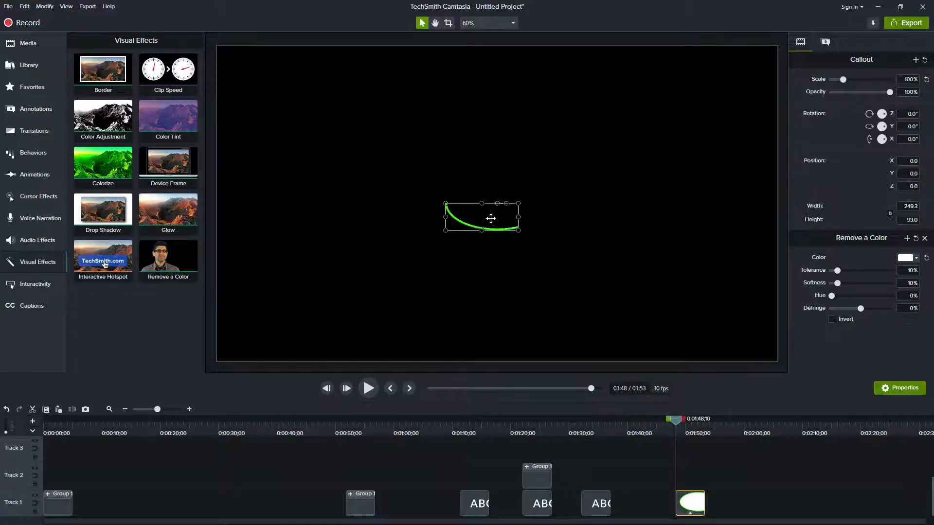
pyautogui.click(515, 285)
# Enlarge, crop and stretch the green arc to about 1,443 by 153, positioned at about X 97.5, Y 84
pyautogui.click(488, 229)
pyautogui.moveTo(519, 231); pyautogui.dragTo(669, 291)
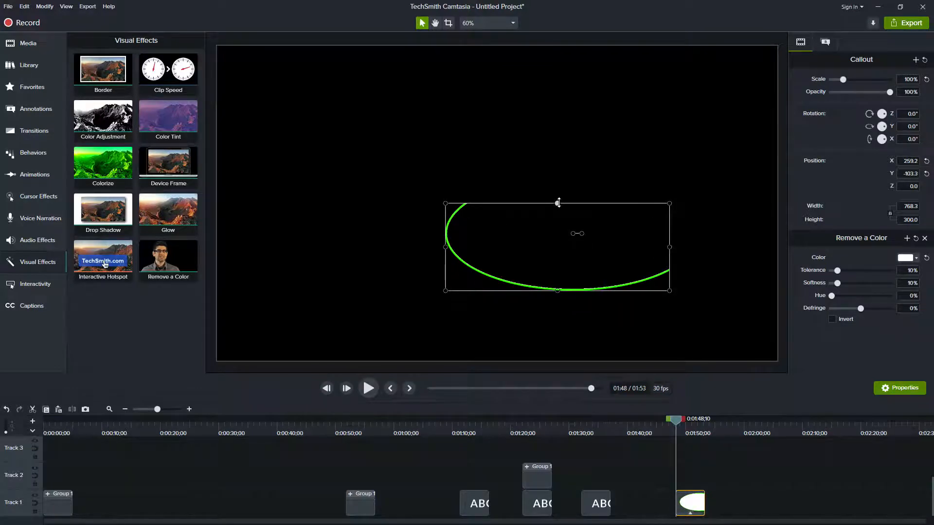
pyautogui.press('alt')
pyautogui.moveTo(559, 204); pyautogui.dragTo(561, 259)
pyautogui.moveTo(667, 274); pyautogui.dragTo(365, 174)
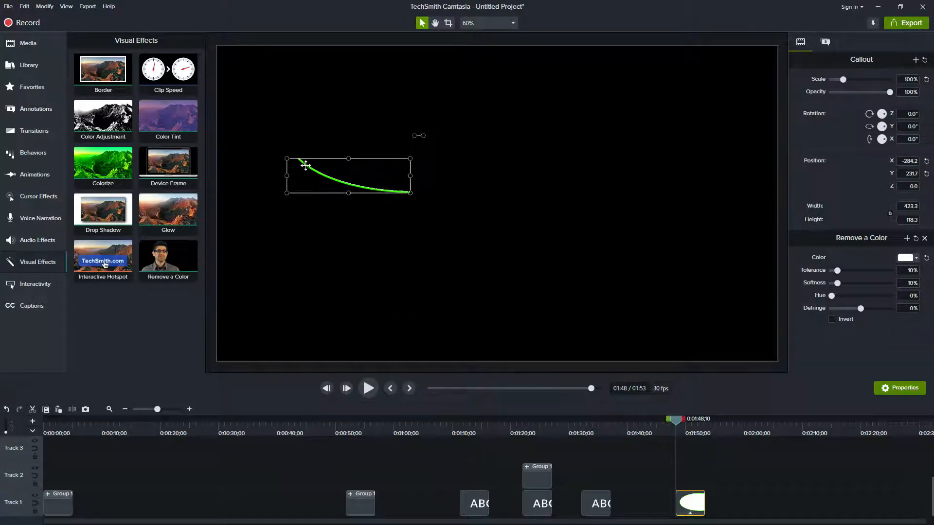
pyautogui.moveTo(410, 193); pyautogui.dragTo(708, 203)
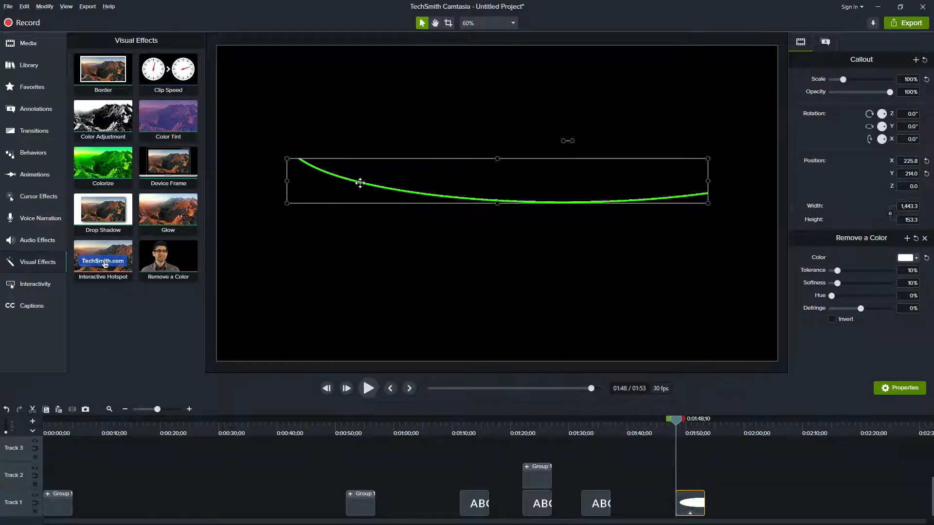
pyautogui.moveTo(361, 183); pyautogui.dragTo(323, 220)
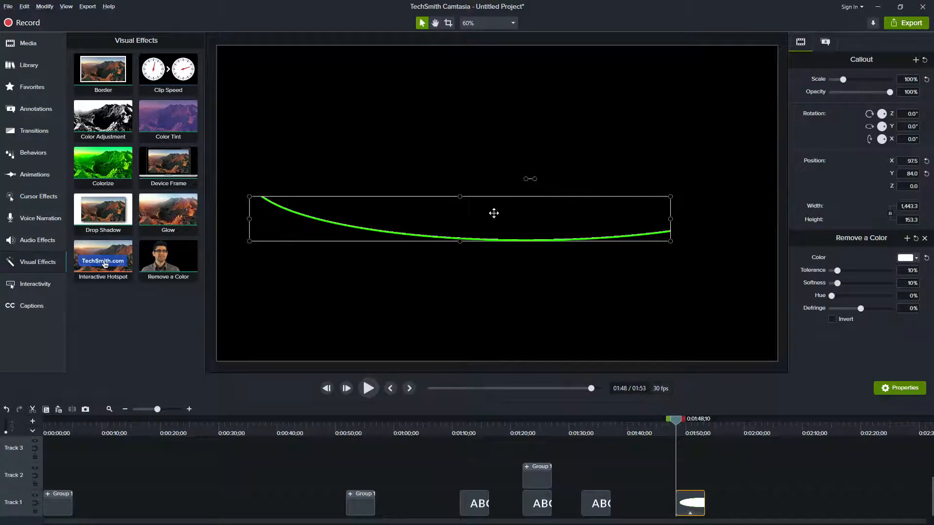
# Place the Sketch Motion ellipse at the canvas centre at about 0:01:56;27 and preview its drawing animation
pyautogui.click(725, 430)
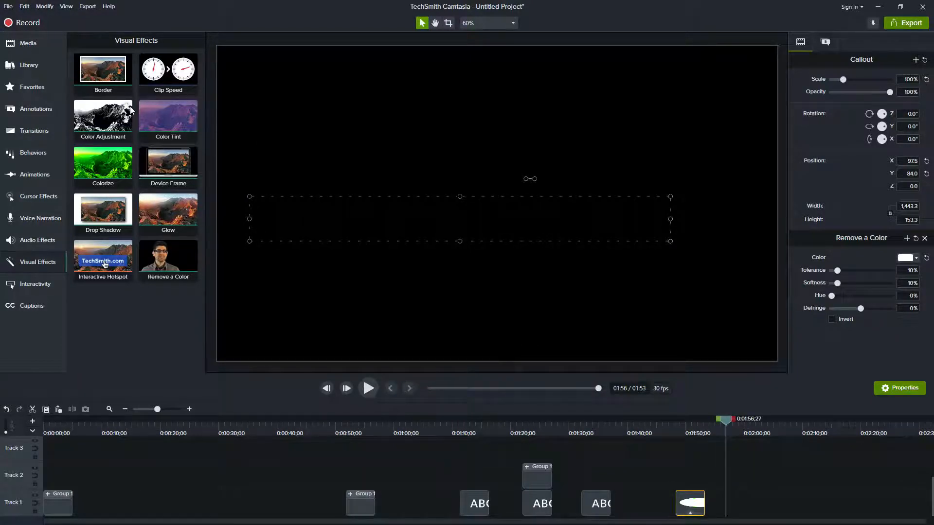
pyautogui.click(35, 113)
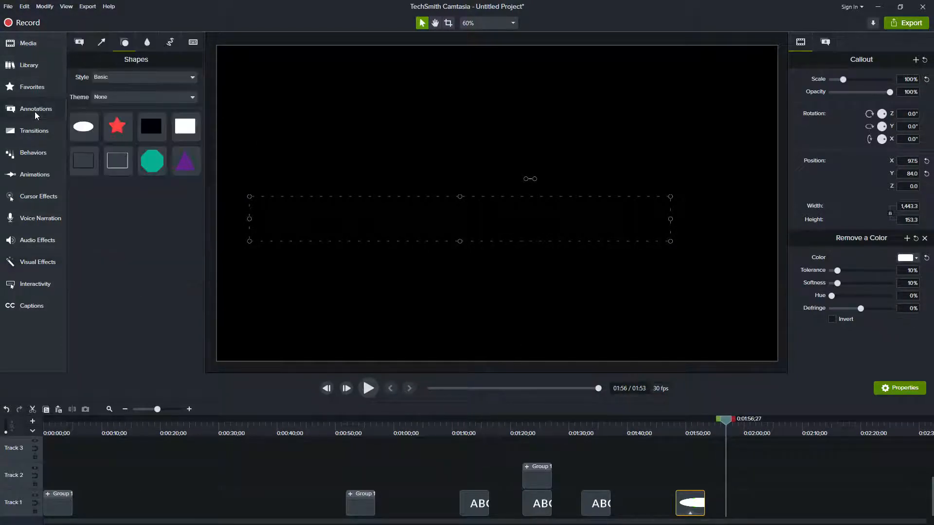
pyautogui.click(171, 45)
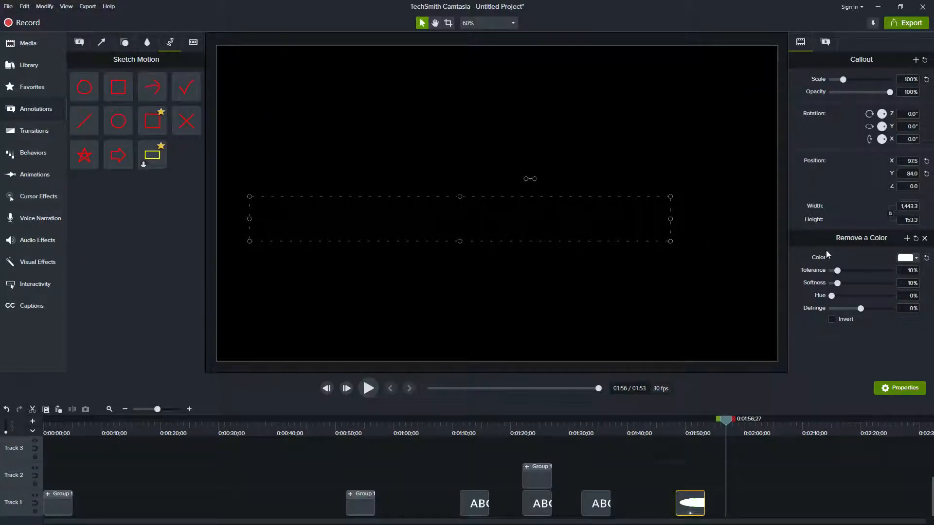
pyautogui.moveTo(118, 121)
pyautogui.mouseDown()
pyautogui.moveTo(435, 149)
pyautogui.moveTo(492, 180)
pyautogui.moveTo(497, 209)
pyautogui.mouseUp()
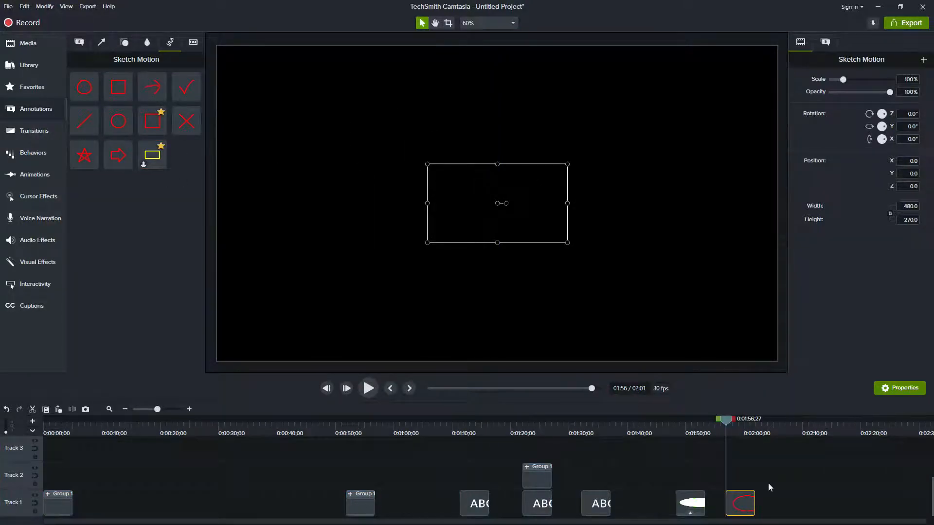
pyautogui.press('space')
# Play the Sketch Motion ellipse until partly drawn and crop it to its upper-right arc, about 187 by 162
pyautogui.press('space')
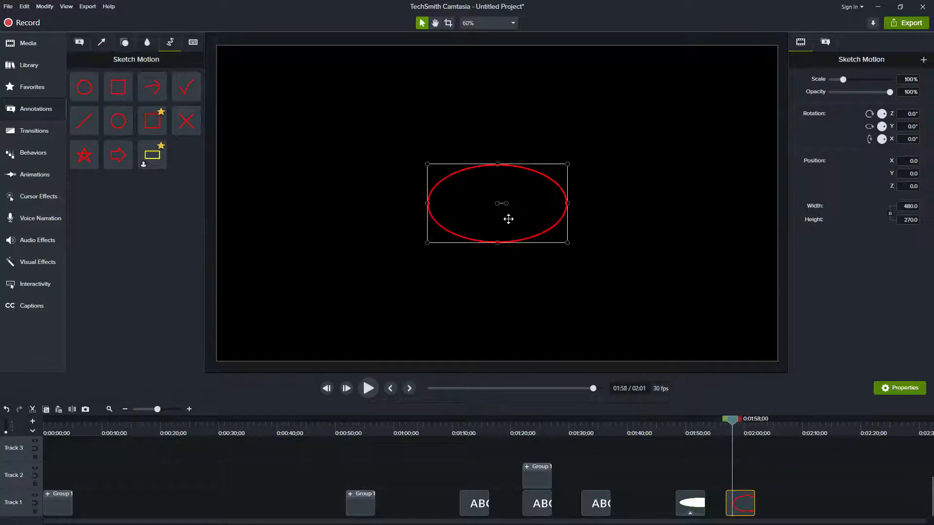
pyautogui.moveTo(728, 428); pyautogui.dragTo(726, 428)
pyautogui.press('space')
pyautogui.press('space')
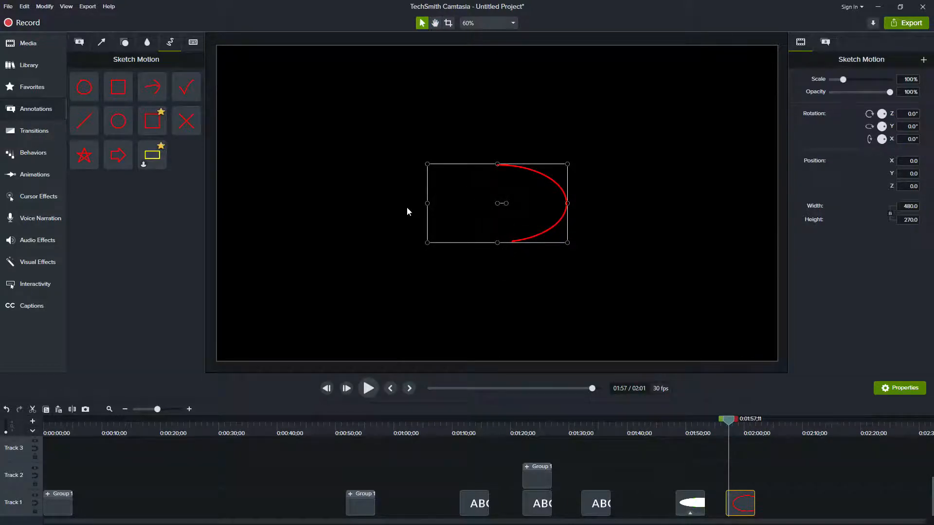
pyautogui.press('alt')
pyautogui.moveTo(427, 204); pyautogui.dragTo(514, 204)
pyautogui.press('alt')
pyautogui.moveTo(541, 243); pyautogui.dragTo(545, 211)
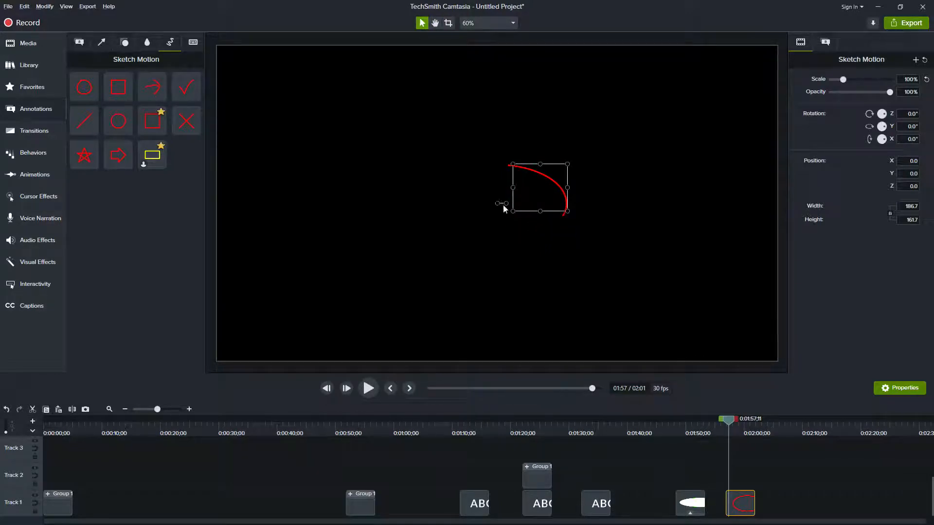
# Rotate the cropped red arc to about -54.5° on Z and play it from the clip's start
pyautogui.moveTo(506, 203); pyautogui.dragTo(502, 210)
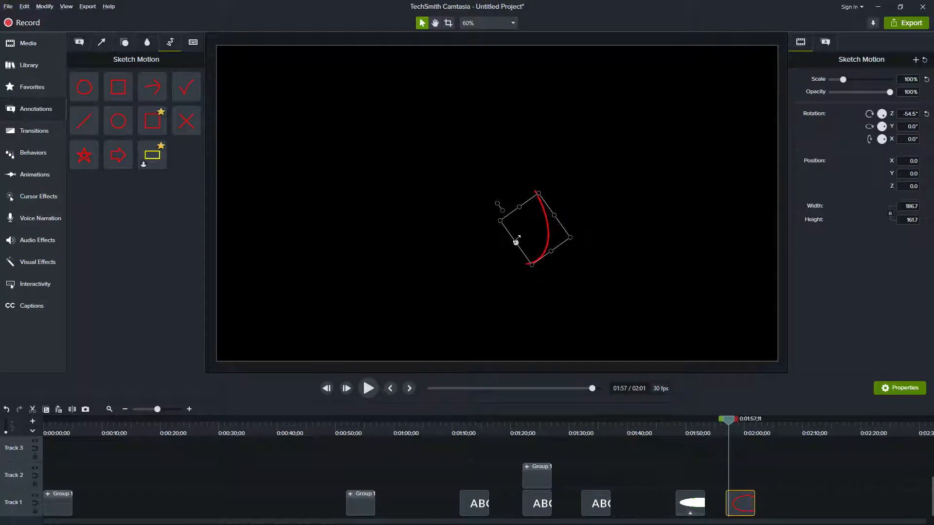
pyautogui.moveTo(733, 423); pyautogui.dragTo(730, 422)
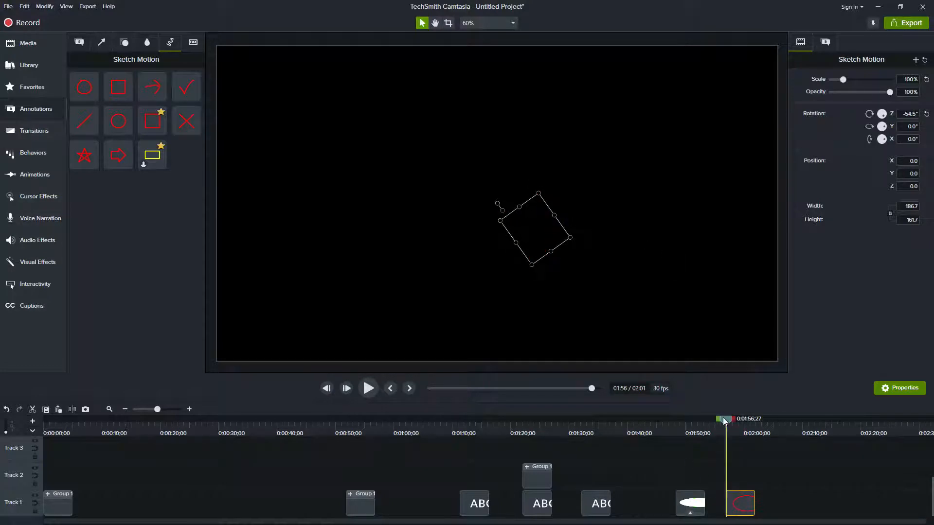
pyautogui.click(798, 475)
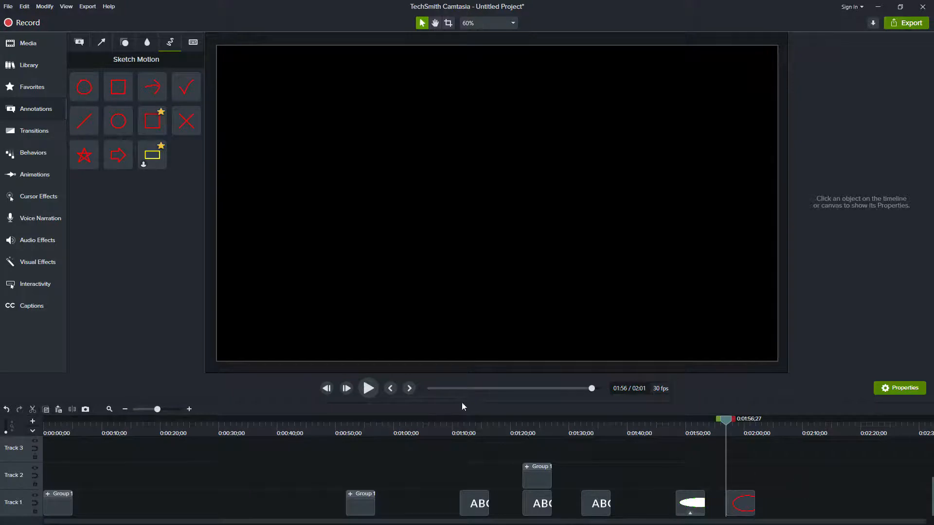
pyautogui.click(369, 389)
pyautogui.press('space')
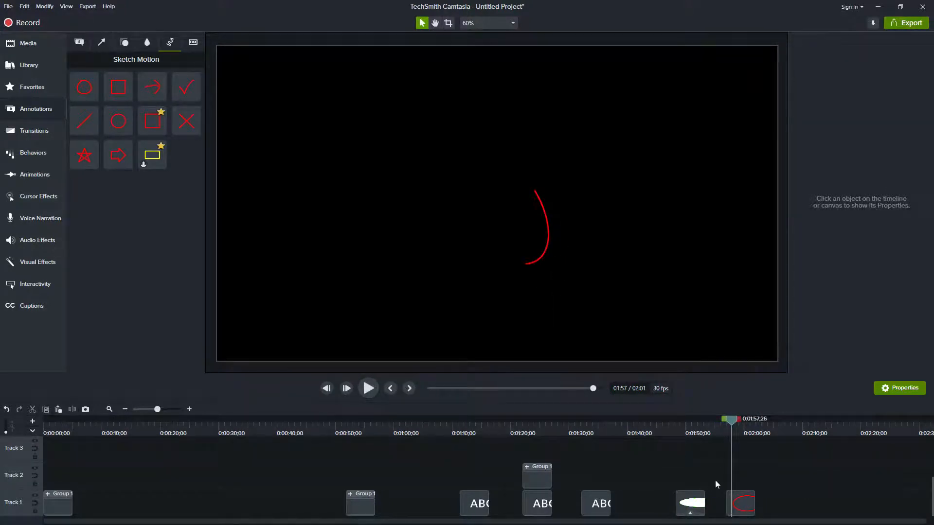
# Stretch the red arc to about 147 by 548 by extending both of its ends
pyautogui.click(546, 248)
pyautogui.moveTo(538, 194)
pyautogui.mouseDown()
pyautogui.moveTo(510, 90)
pyautogui.moveTo(496, 84)
pyautogui.moveTo(400, 203)
pyautogui.moveTo(555, 127)
pyautogui.moveTo(350, 236)
pyautogui.moveTo(473, 191)
pyautogui.moveTo(569, 170)
pyautogui.moveTo(642, 180)
pyautogui.moveTo(681, 248)
pyautogui.moveTo(652, 177)
pyautogui.moveTo(597, 115)
pyautogui.moveTo(659, 139)
pyautogui.moveTo(604, 160)
pyautogui.mouseUp()
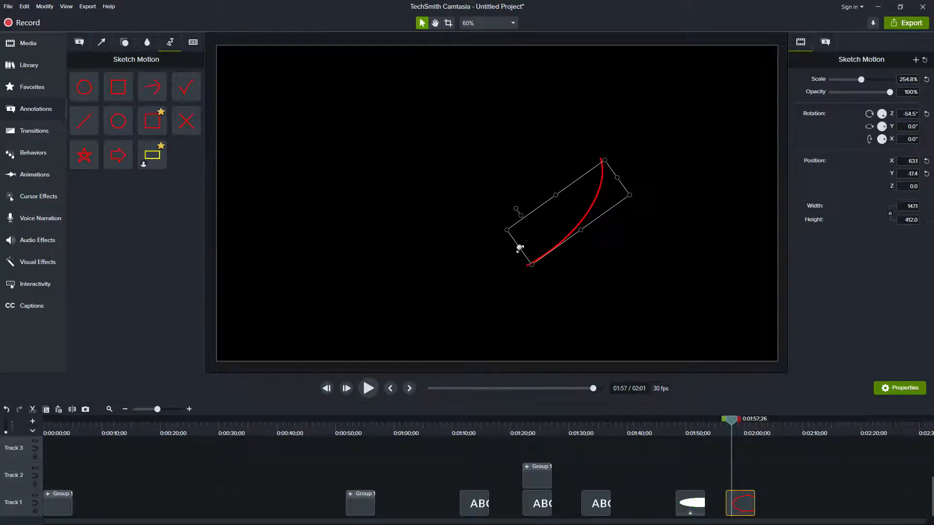
pyautogui.moveTo(519, 249); pyautogui.dragTo(475, 267)
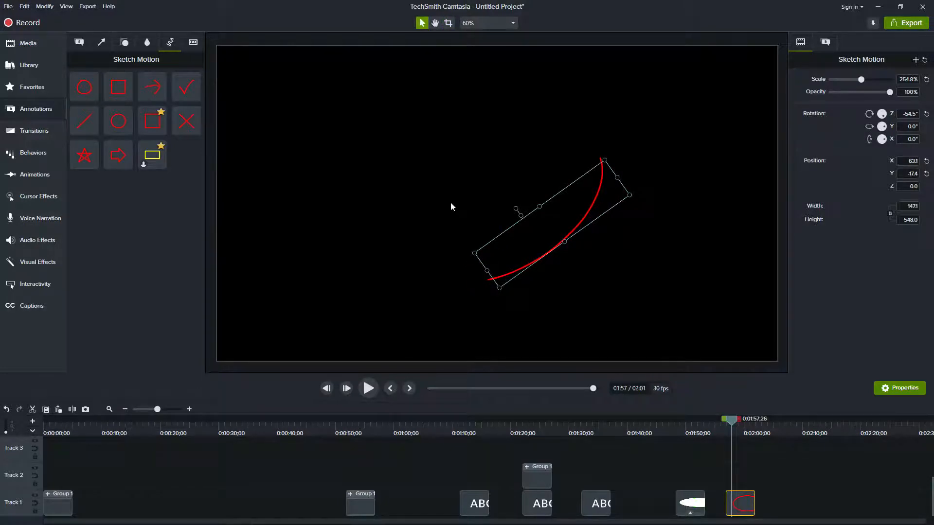
# Play back the stretched red arc's drawing animation from the start of its clip
pyautogui.click(451, 202)
pyautogui.click(371, 392)
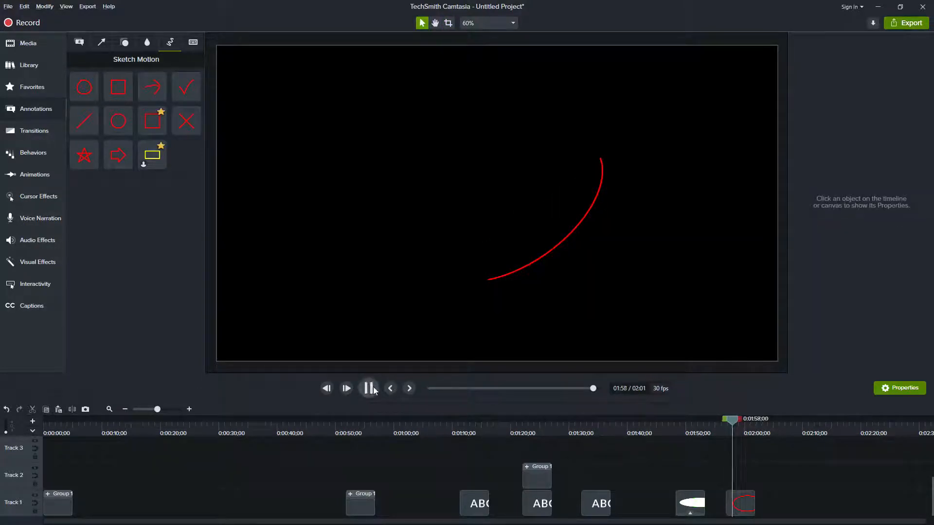
pyautogui.click(370, 389)
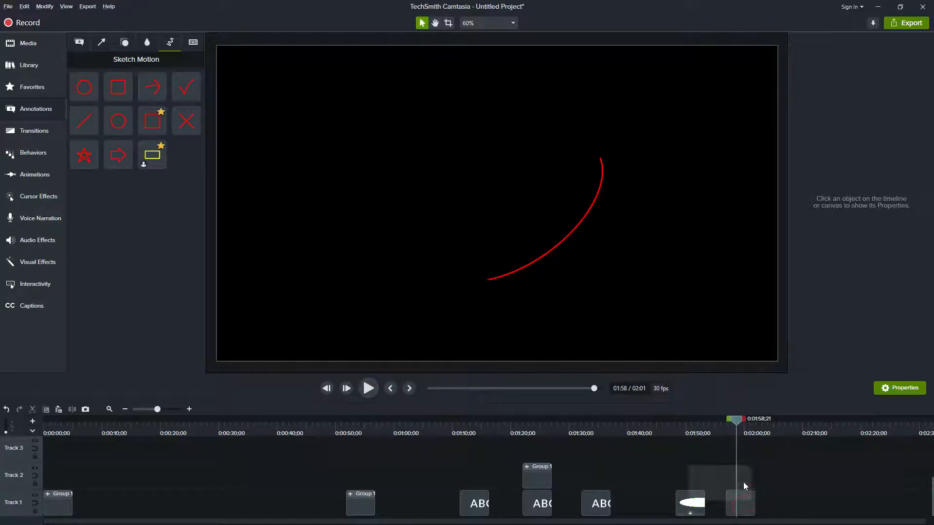
pyautogui.moveTo(736, 421); pyautogui.dragTo(727, 426)
pyautogui.click(368, 389)
pyautogui.click(368, 389)
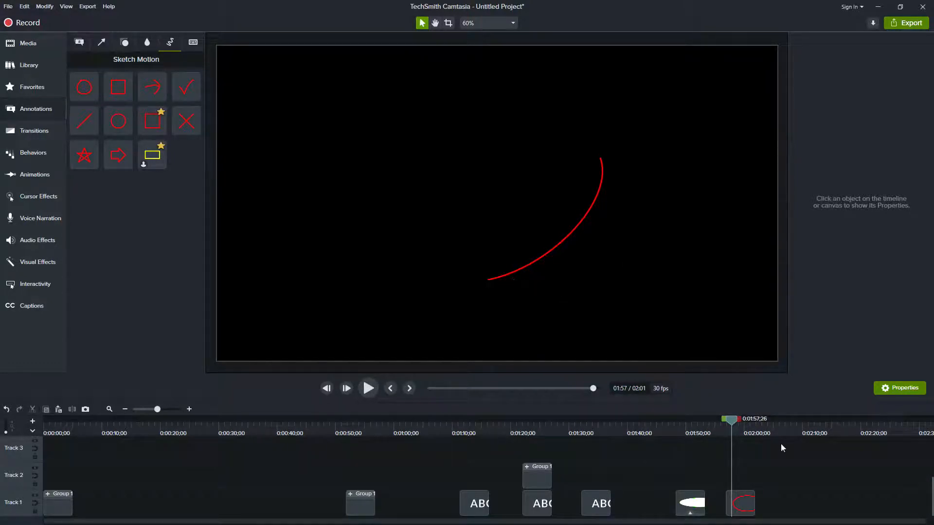
# Add the Gradient wipe transition to both ends of the green arc clip and preview it from about 0:01:48;10
pyautogui.click(680, 430)
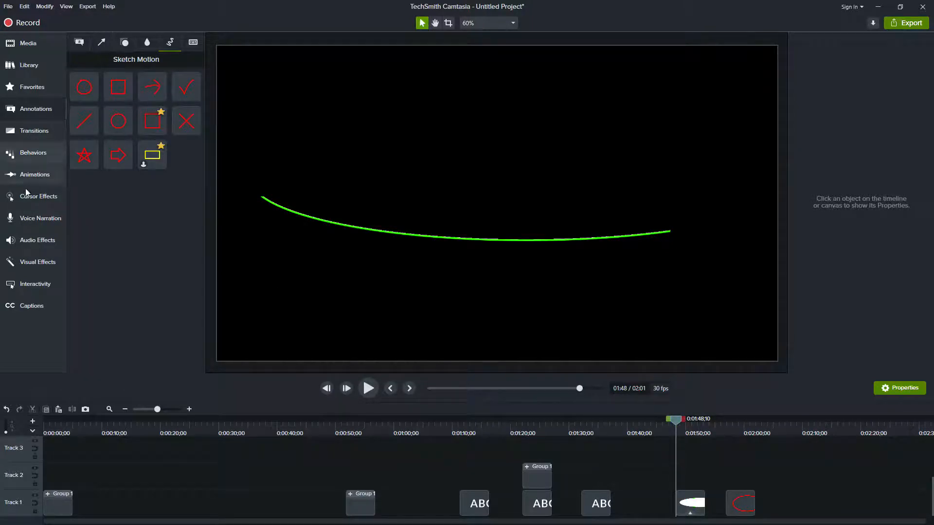
pyautogui.click(42, 134)
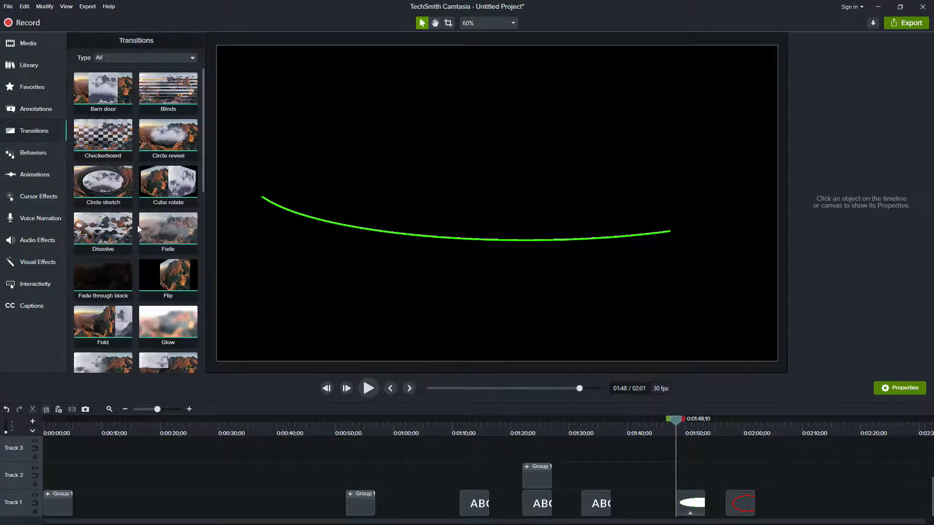
pyautogui.moveTo(202, 153); pyautogui.dragTo(201, 267)
pyautogui.click(165, 134)
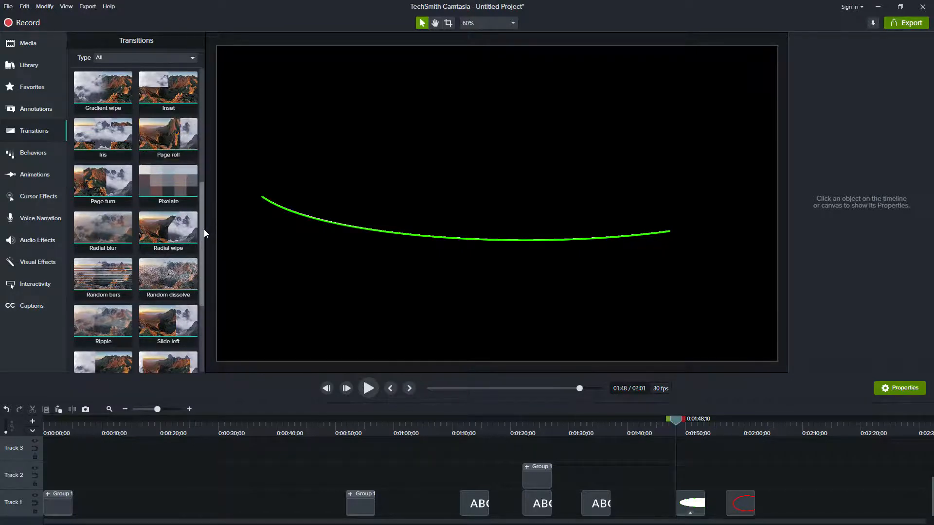
pyautogui.moveTo(200, 228); pyautogui.dragTo(210, 173)
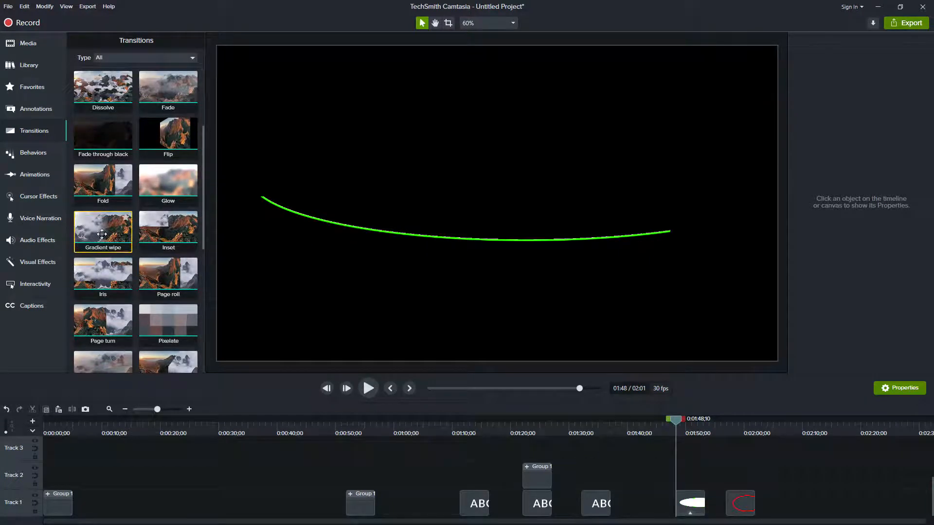
pyautogui.moveTo(105, 233); pyautogui.dragTo(681, 501)
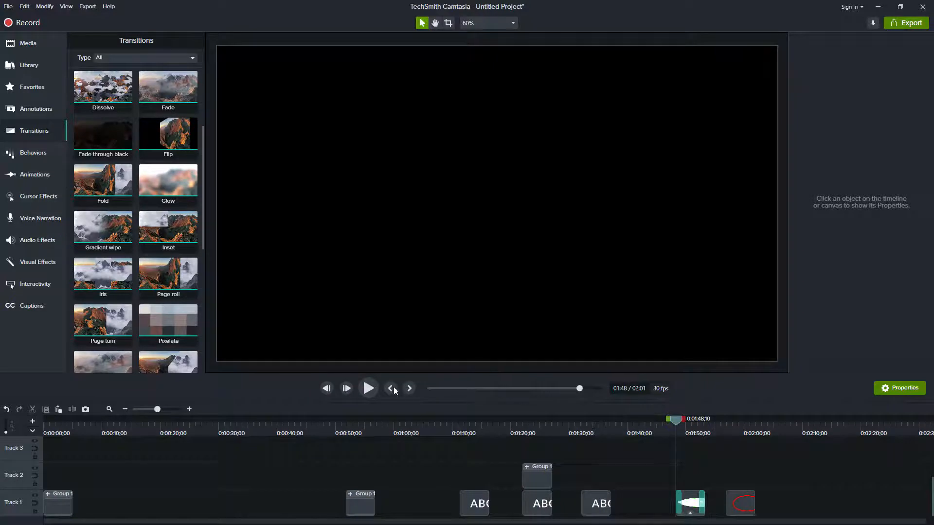
pyautogui.click(368, 388)
pyautogui.click(368, 389)
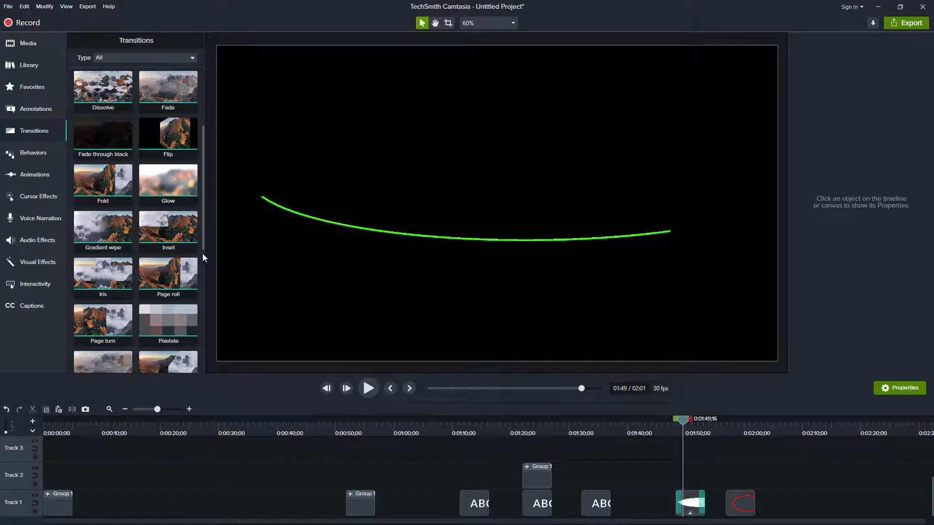
# Apply the Fold transition to the green arc clip and play it back from about 0:01:48;10
pyautogui.moveTo(203, 238); pyautogui.dragTo(203, 227)
pyautogui.moveTo(95, 206); pyautogui.dragTo(691, 504)
pyautogui.click(375, 393)
pyautogui.click(375, 394)
pyautogui.click(690, 504)
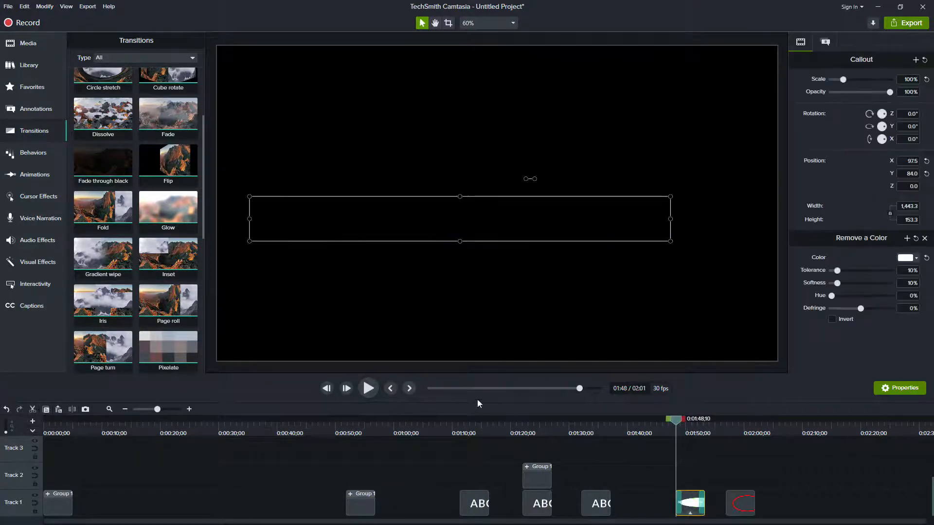
pyautogui.click(369, 388)
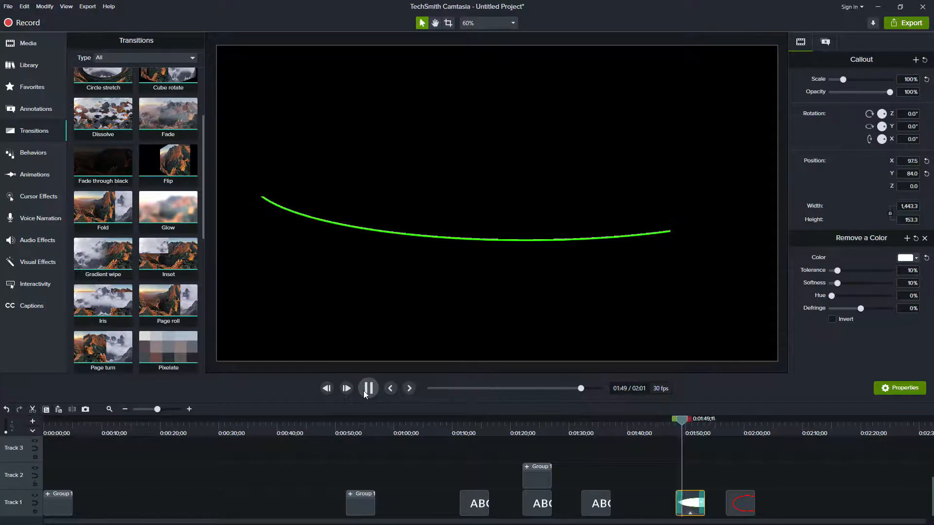
# Apply the Page roll transition to the green arc clip and play it back from about 0:01:48;10
pyautogui.scroll(5, 134, 250)
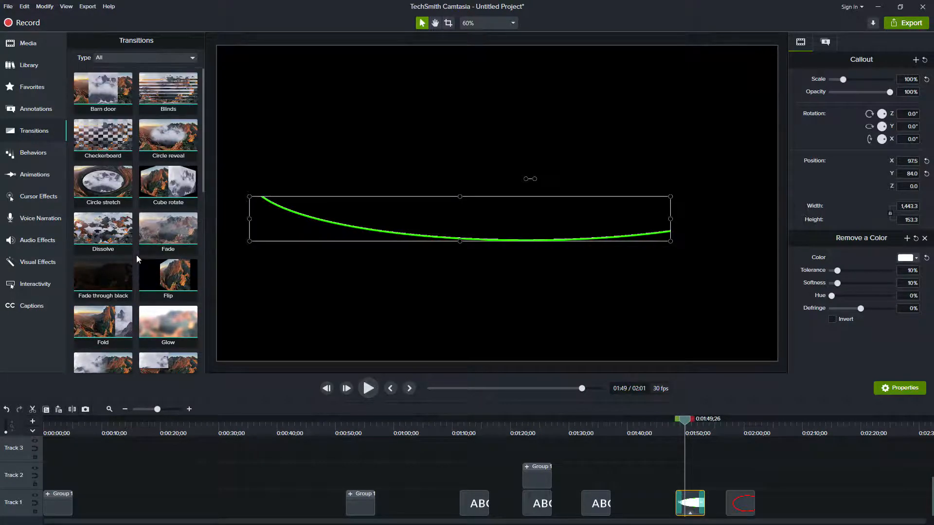
pyautogui.scroll(-3, 137, 258)
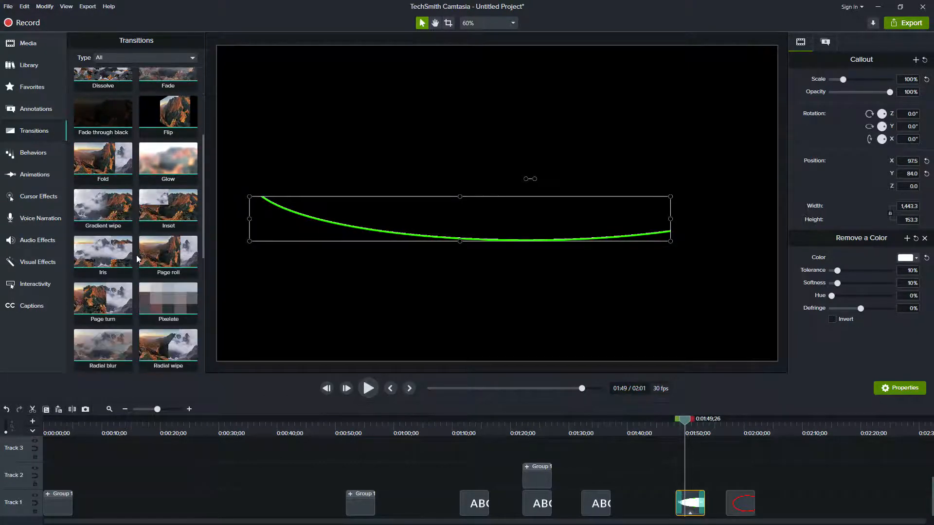
pyautogui.scroll(-3, 138, 260)
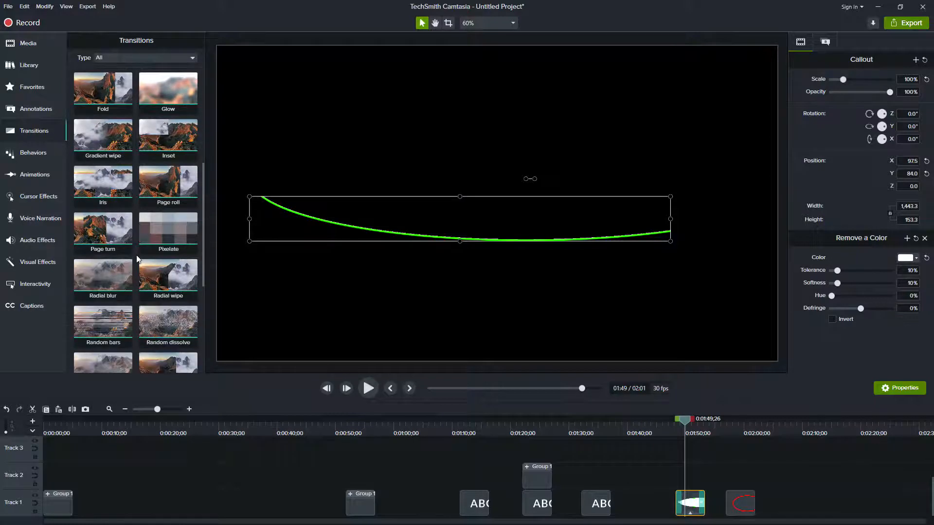
pyautogui.moveTo(168, 180); pyautogui.dragTo(676, 424)
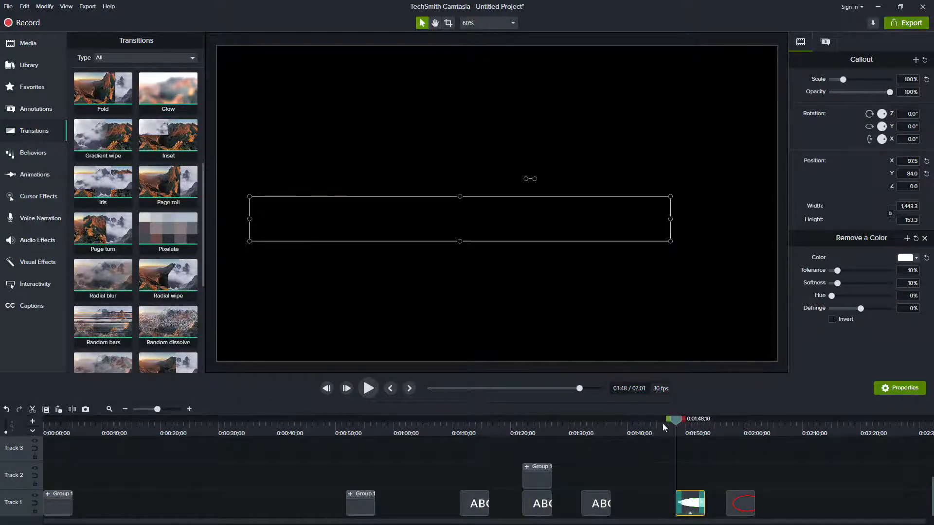
pyautogui.click(372, 387)
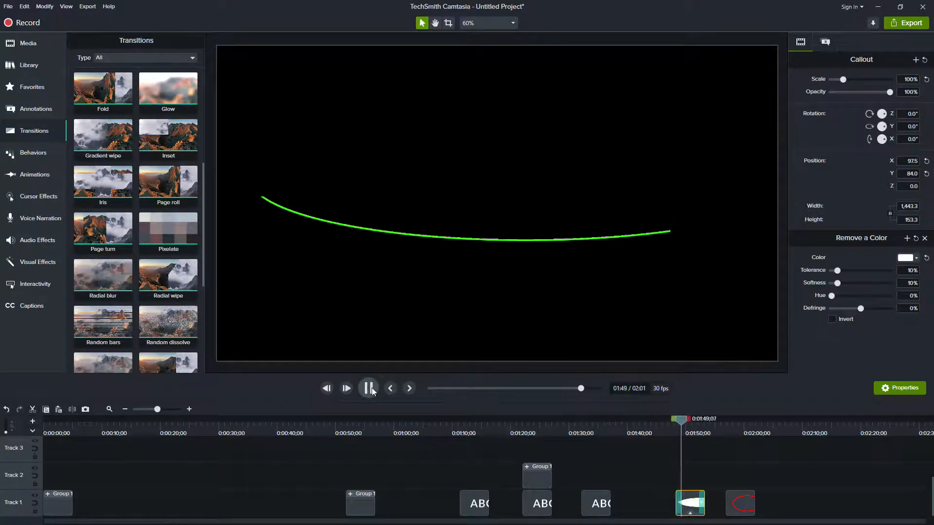
pyautogui.click(372, 387)
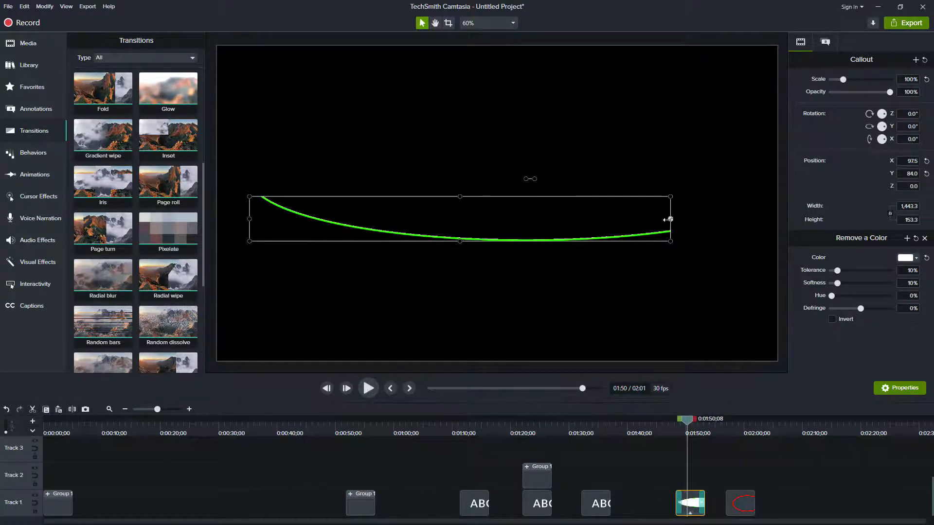
# Reverse the Page roll transition at the start of the green arc clip and play the clip back
pyautogui.click(680, 506)
pyautogui.rightClick(681, 507)
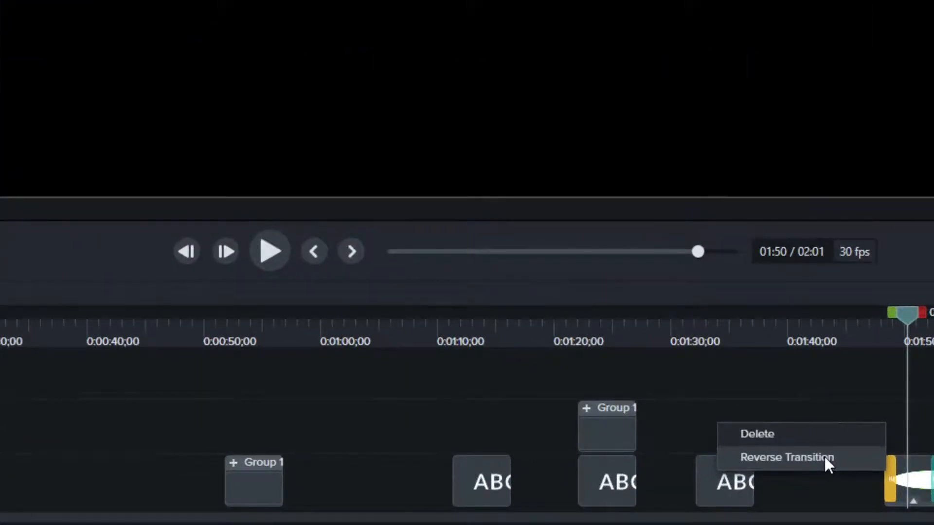
pyautogui.click(825, 457)
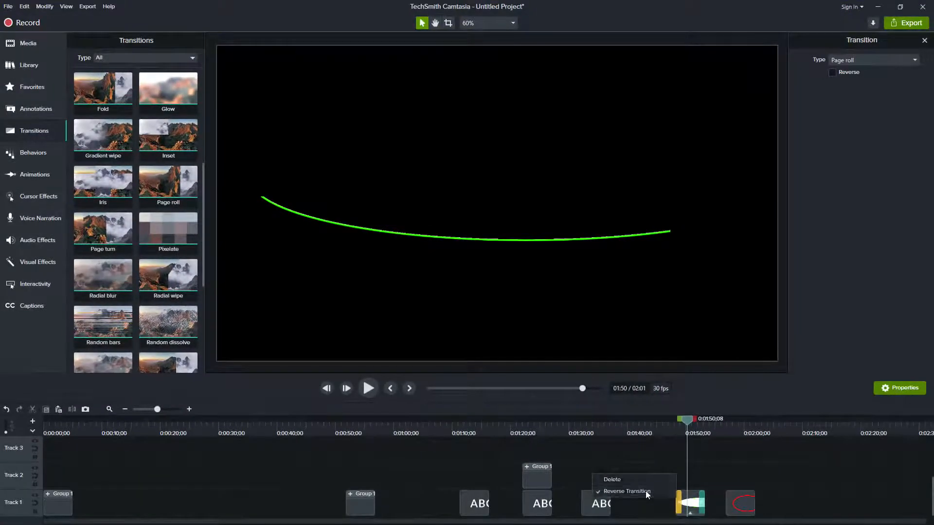
pyautogui.click(646, 492)
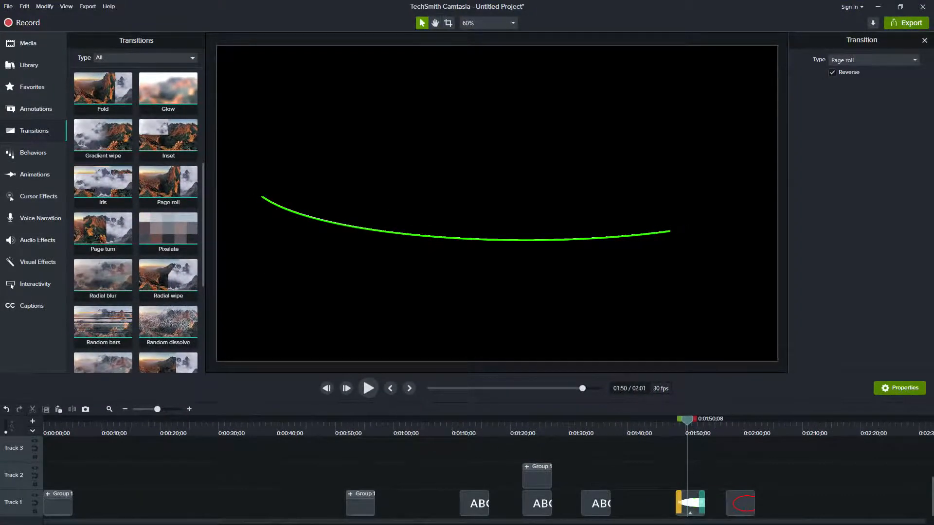
pyautogui.click(692, 507)
pyautogui.click(369, 390)
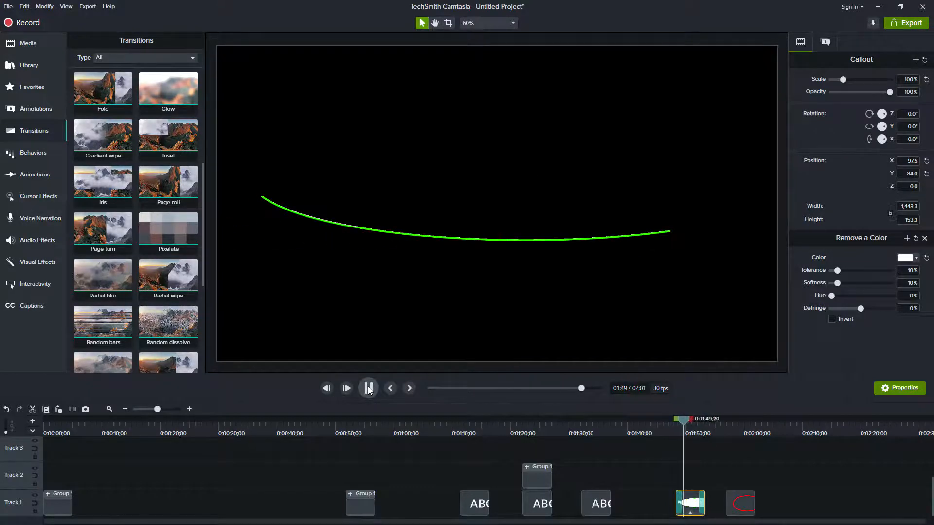
pyautogui.click(369, 389)
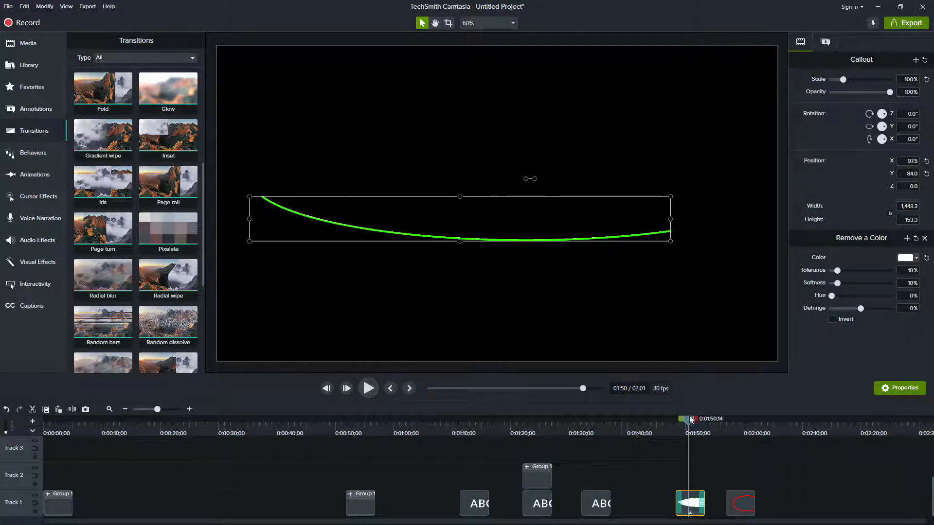
# Replay the green arc's reversed Page roll several times from around the clip's start, pausing partway to examine the reveal
pyautogui.click(676, 422)
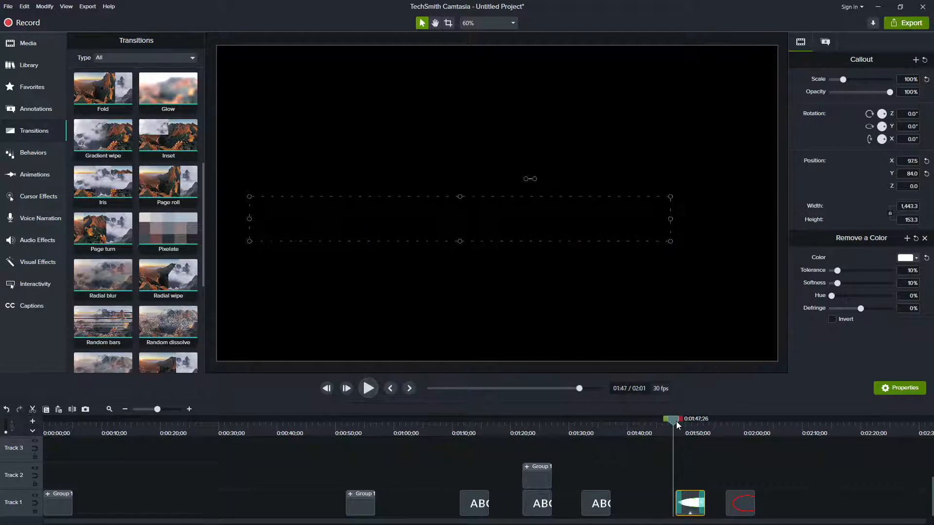
pyautogui.press('space')
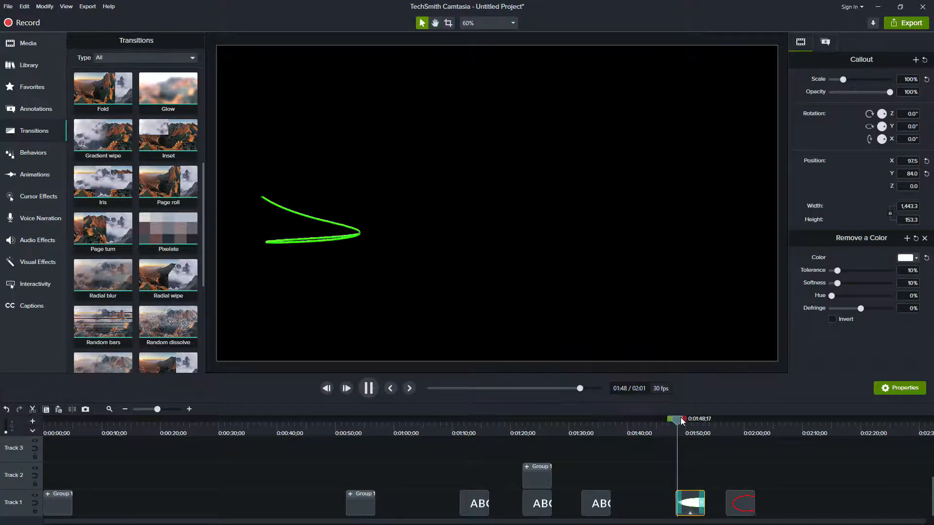
pyautogui.press('space')
pyautogui.press('space')
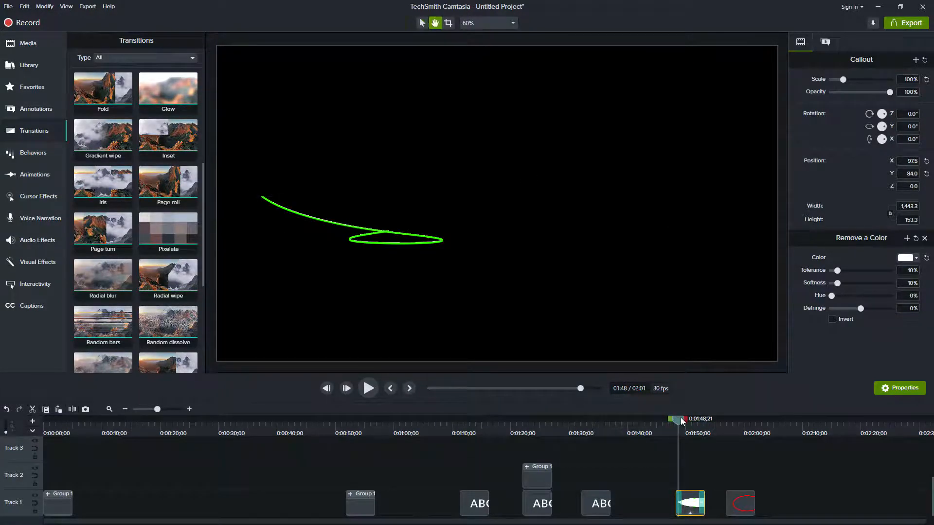
pyautogui.press('space')
pyautogui.moveTo(686, 424); pyautogui.dragTo(676, 423)
pyautogui.press('space')
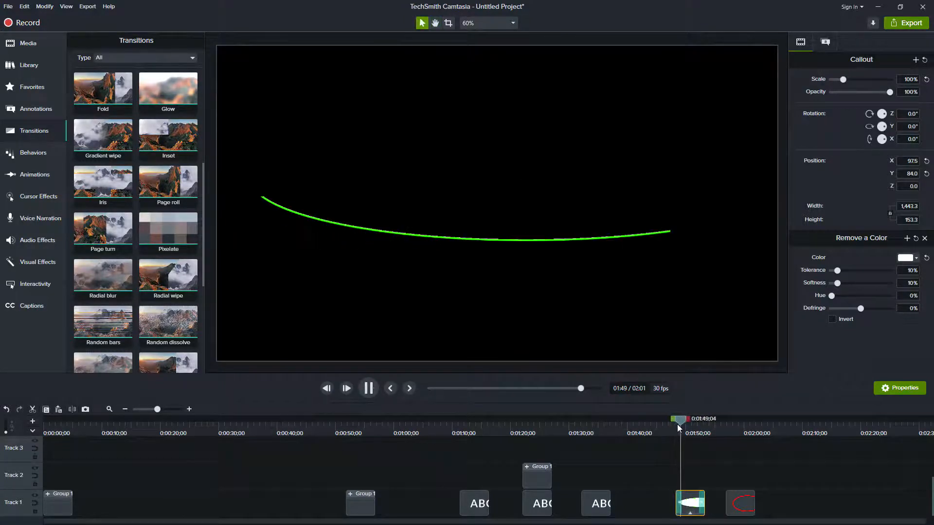
pyautogui.press('space')
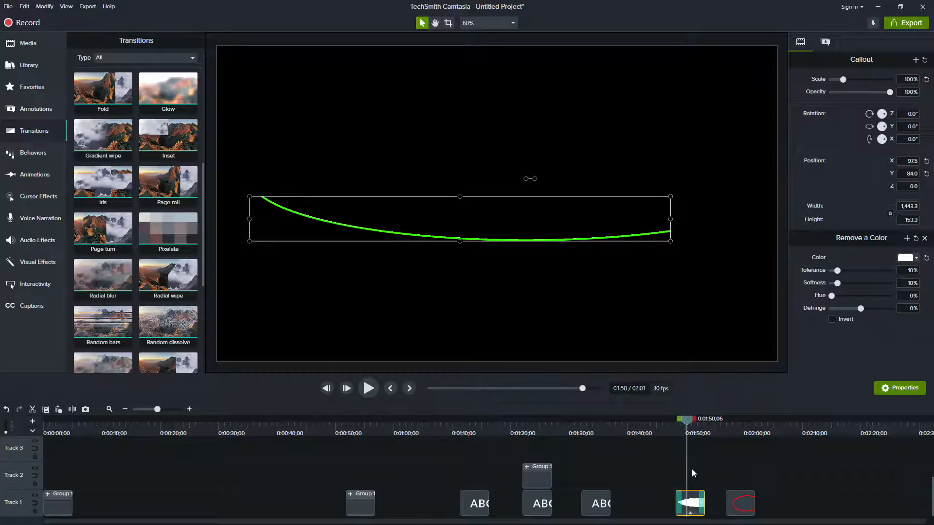
pyautogui.moveTo(687, 422); pyautogui.dragTo(679, 421)
pyautogui.press('space')
pyautogui.press('space')
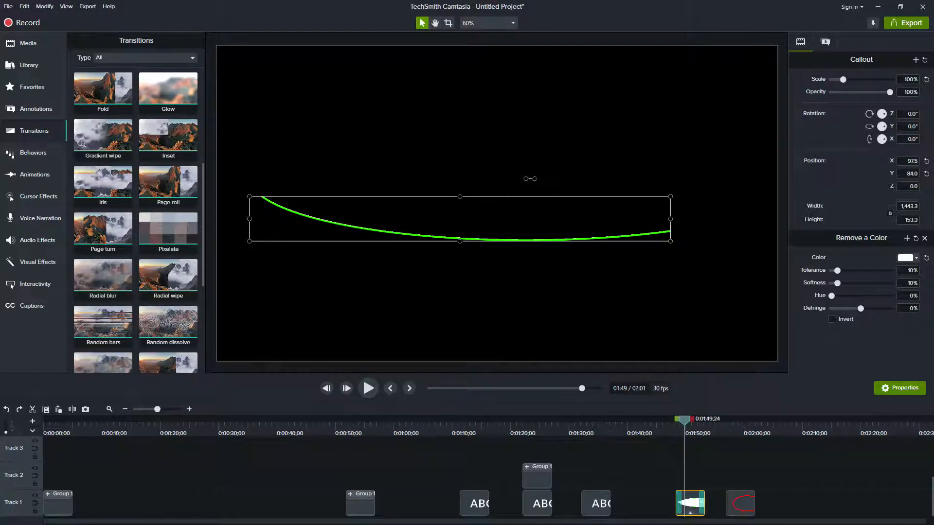
# Switch to PowerPoint and add a second slide with the blank layout
pyautogui.moveTo(590, 524); pyautogui.dragTo(564, 0)
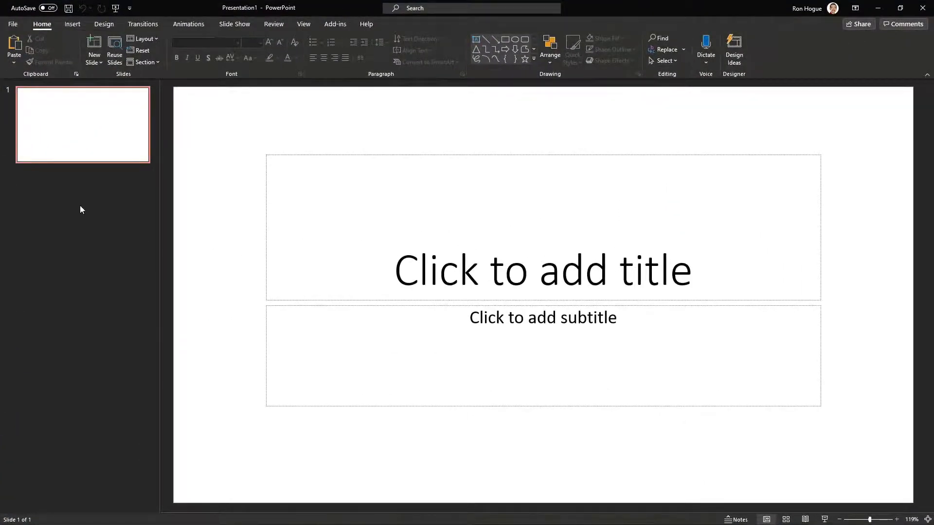
pyautogui.rightClick(73, 123)
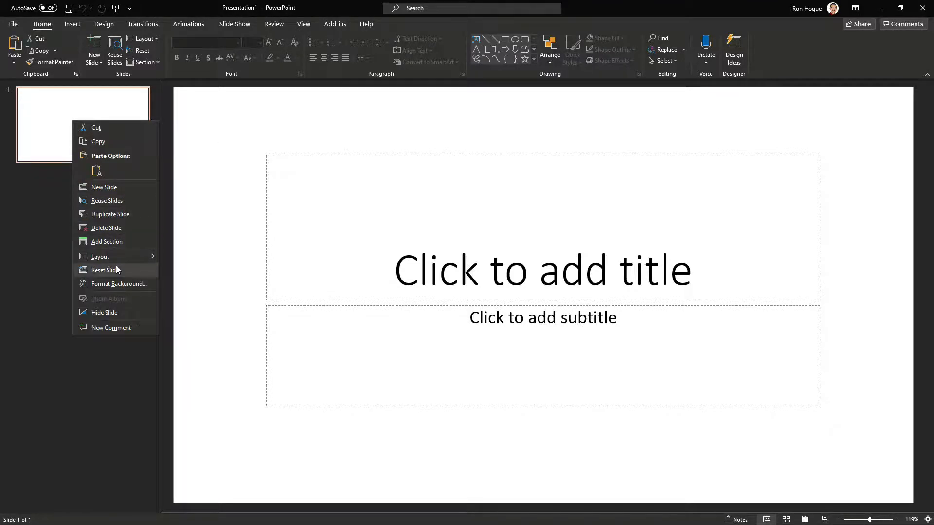
pyautogui.click(111, 187)
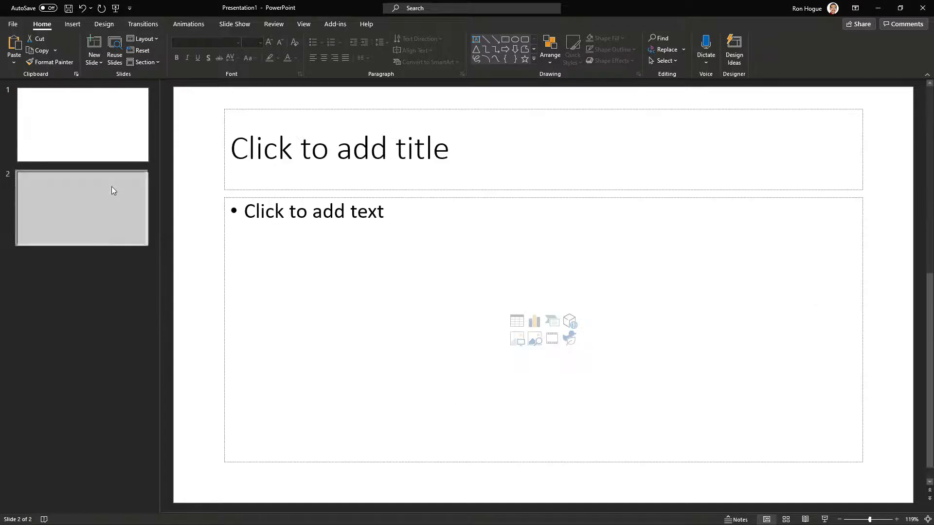
pyautogui.rightClick(95, 214)
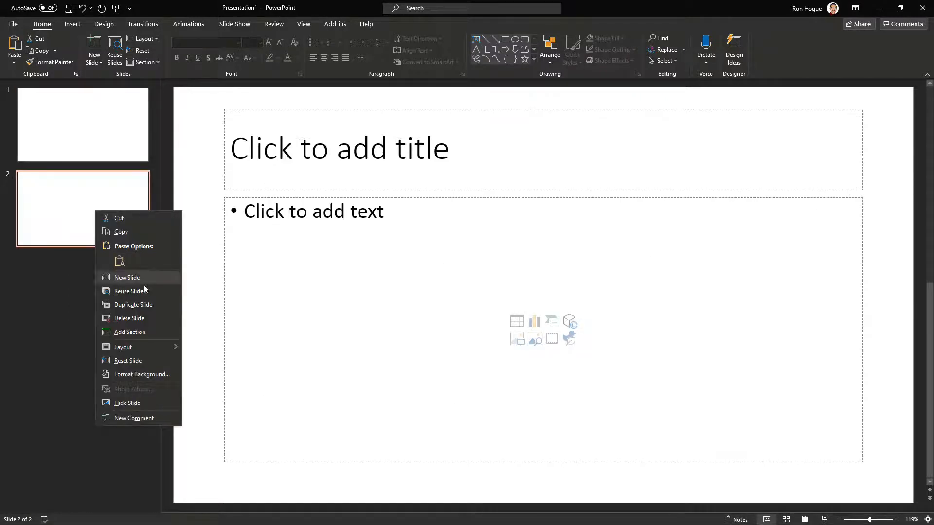
pyautogui.moveTo(146, 348)
pyautogui.click(217, 472)
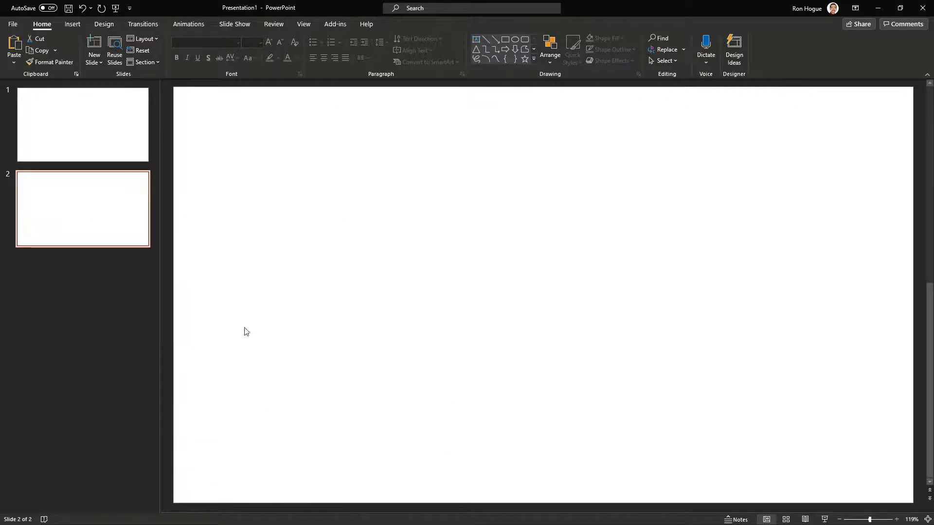
# Draw a curved arrow connector about 4.05" high and 4.25" wide on the blank second slide
pyautogui.click(72, 24)
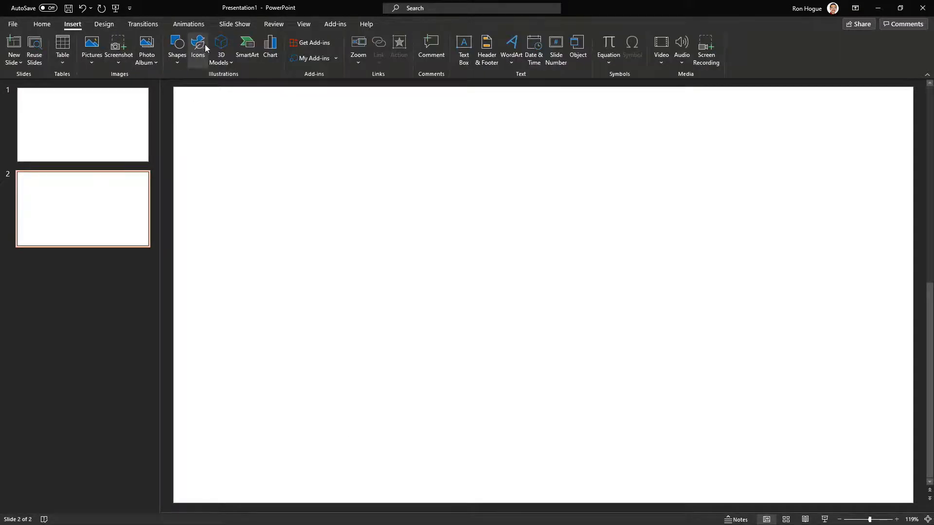
pyautogui.click(173, 55)
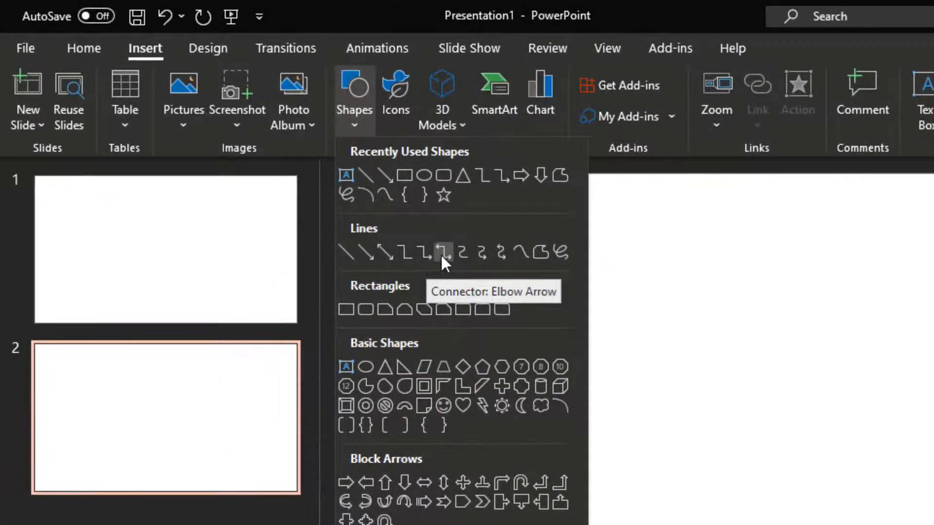
pyautogui.click(486, 252)
pyautogui.moveTo(490, 270); pyautogui.dragTo(723, 524)
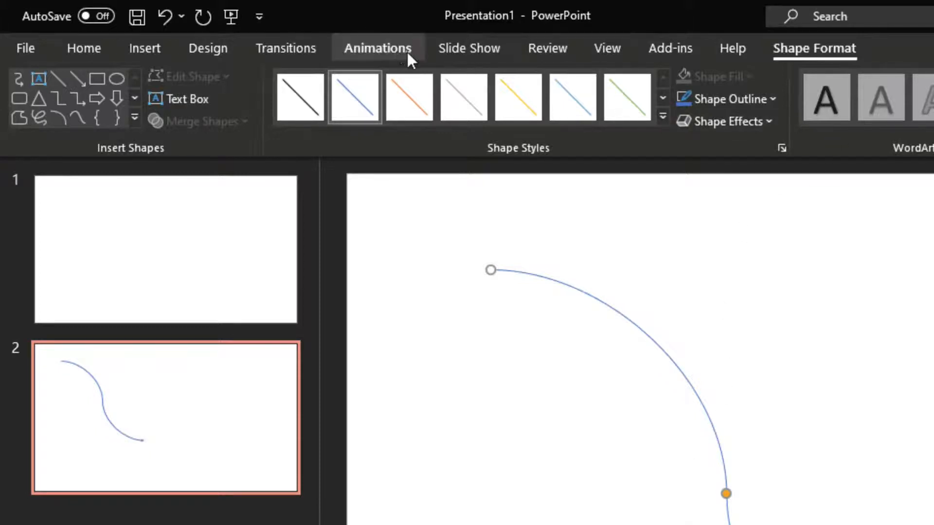
# Thicken the curved arrow connector by giving its outline a heavier weight
pyautogui.click(771, 97)
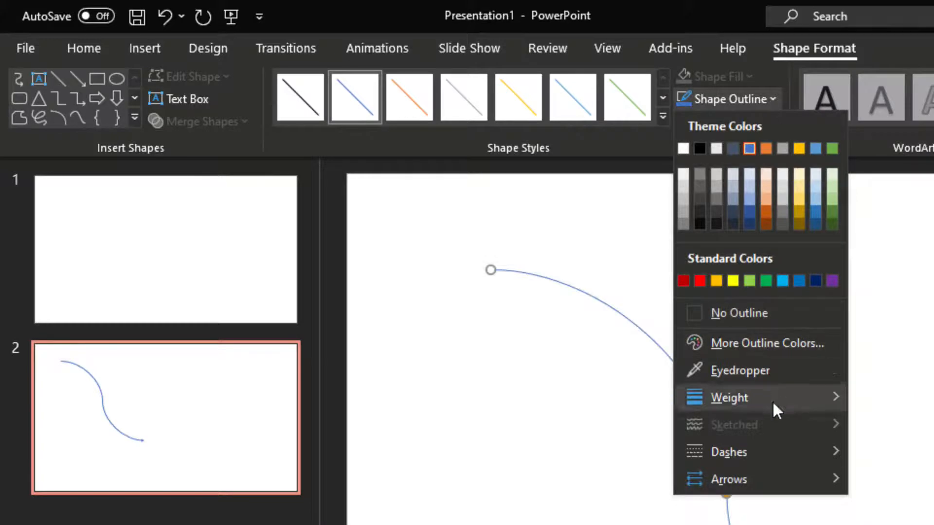
pyautogui.moveTo(756, 457)
pyautogui.moveTo(763, 393)
pyautogui.click(905, 524)
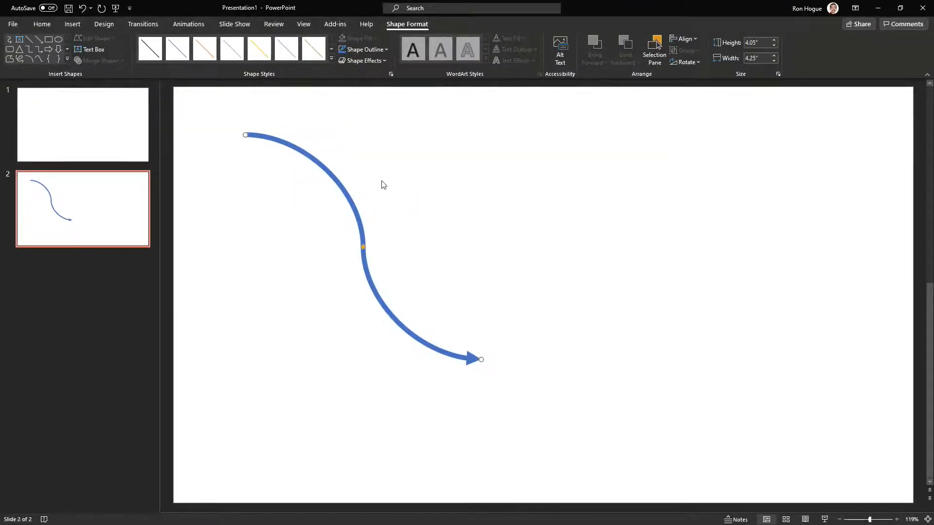
# Copy the thick blue curved arrow and paste it into a blank Paint canvas
pyautogui.rightClick(343, 190)
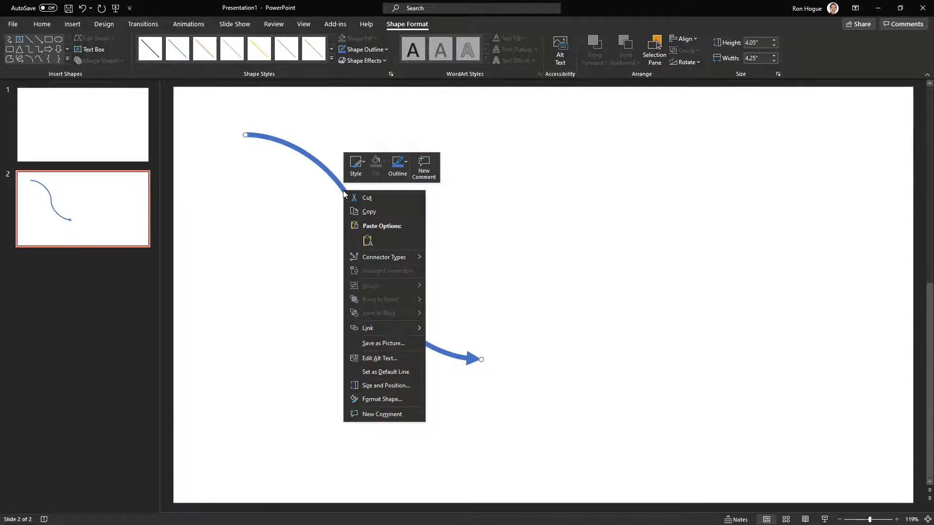
pyautogui.click(378, 211)
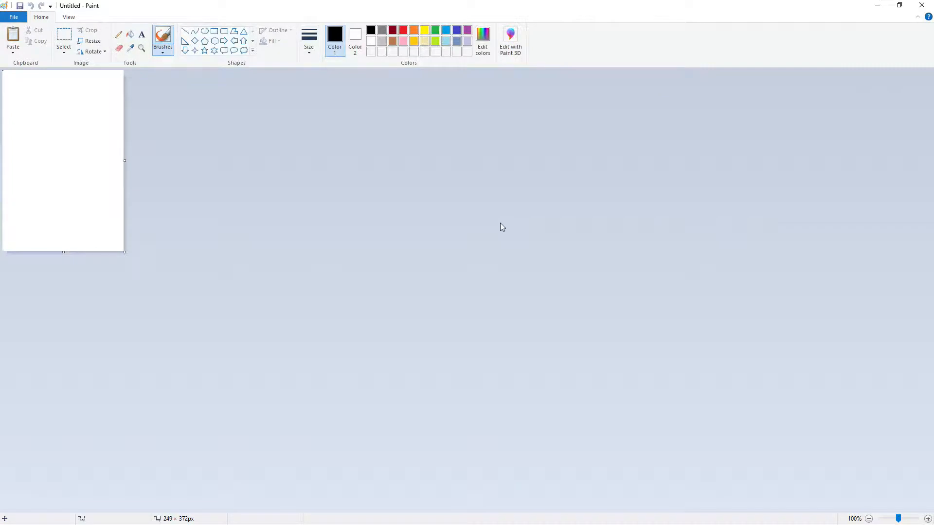
pyautogui.hotkey('ctrl', 'v')
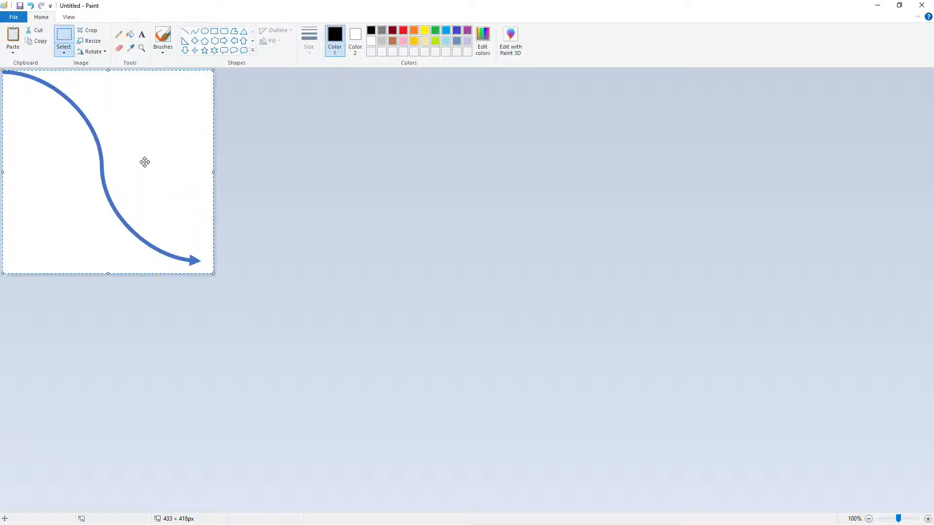
# Save the Paint image as a PNG named arrow in the Recording > Live > 2020-11-22 folder on the Seagate Backup Plus drive
pyautogui.click(14, 17)
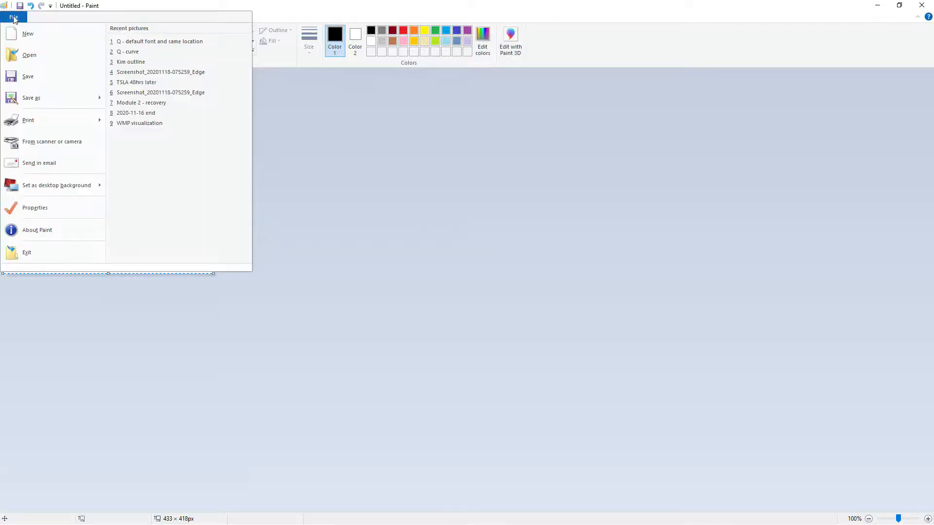
pyautogui.moveTo(55, 101)
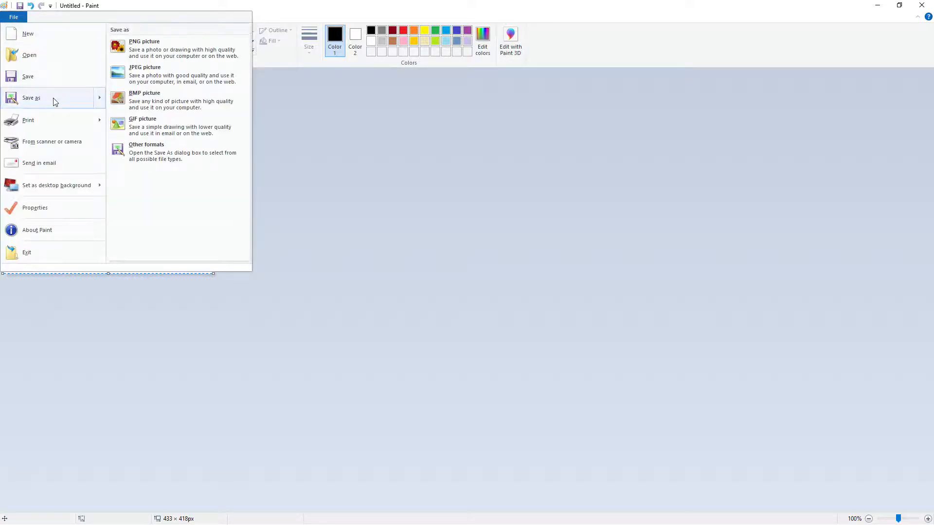
pyautogui.click(55, 101)
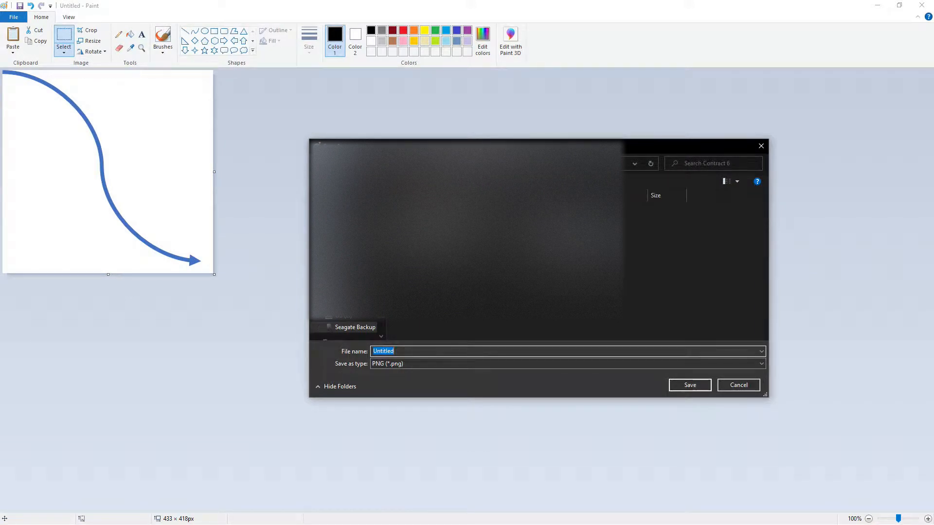
pyautogui.click(579, 164)
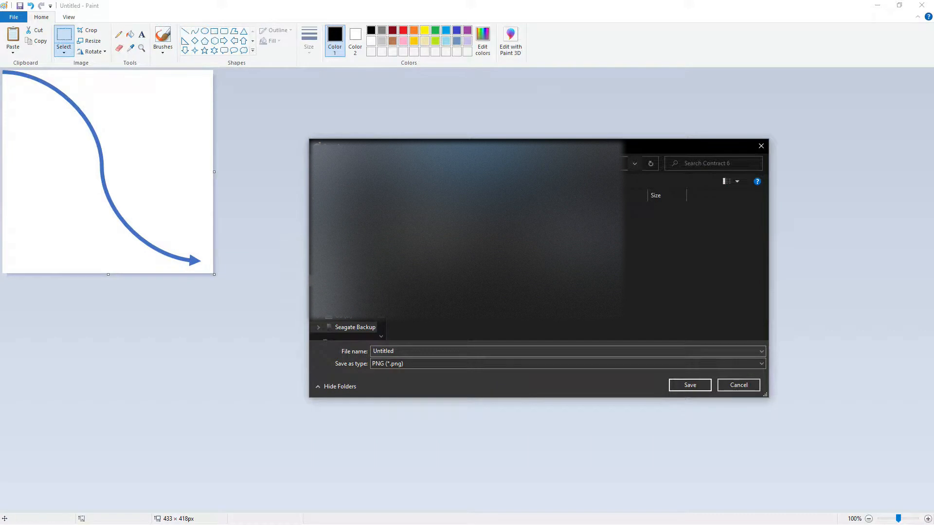
pyautogui.click(355, 328)
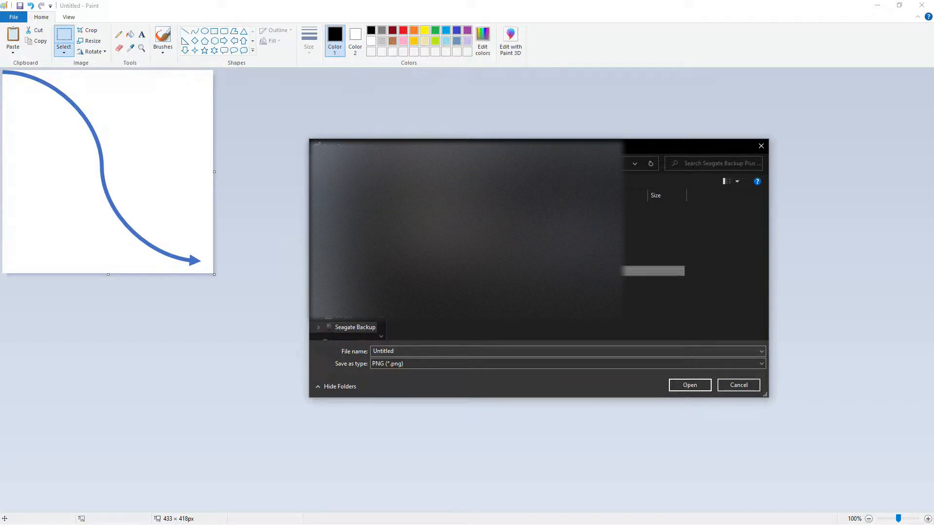
pyautogui.doubleClick(448, 271)
pyautogui.doubleClick(447, 220)
pyautogui.scroll(-2, 448, 292)
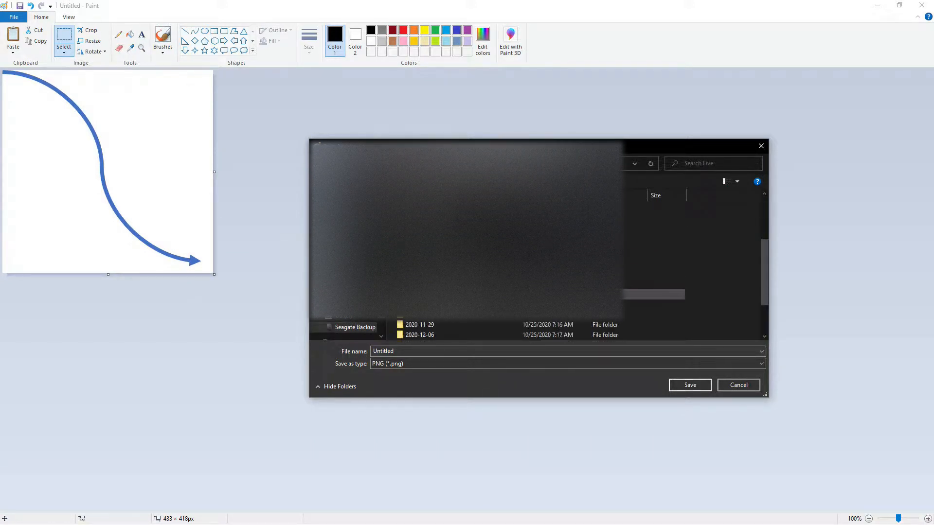
pyautogui.doubleClick(434, 284)
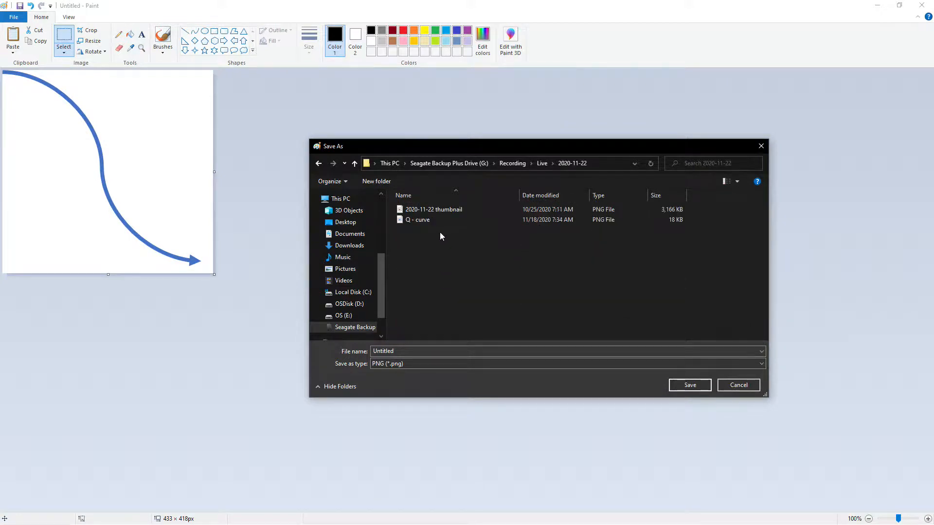
pyautogui.click(400, 350)
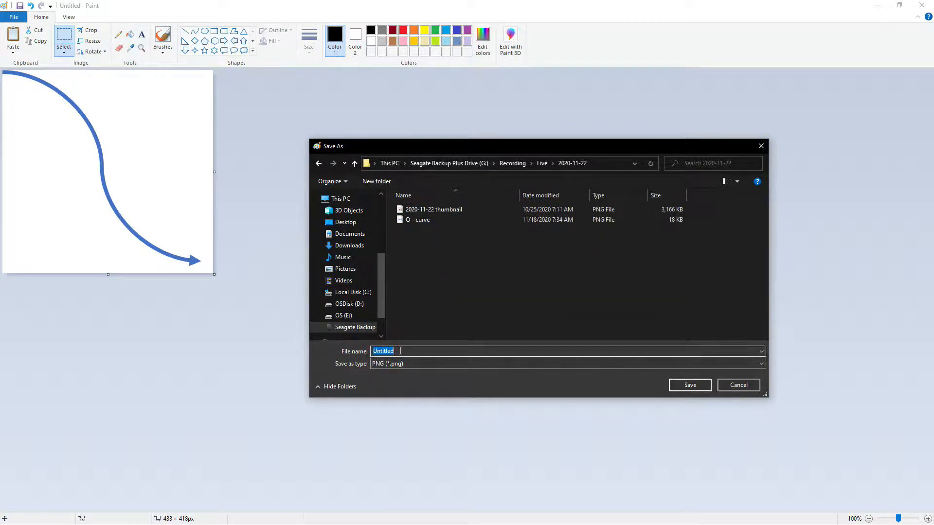
pyautogui.write('arrow')
pyautogui.press('Return')
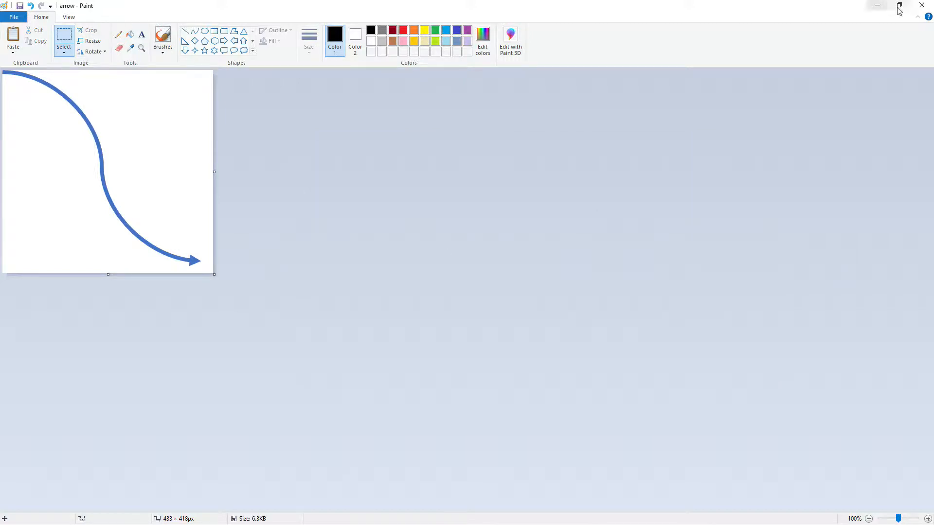
# Close Paint and PowerPoint to return to the Camtasia project
pyautogui.click(920, 9)
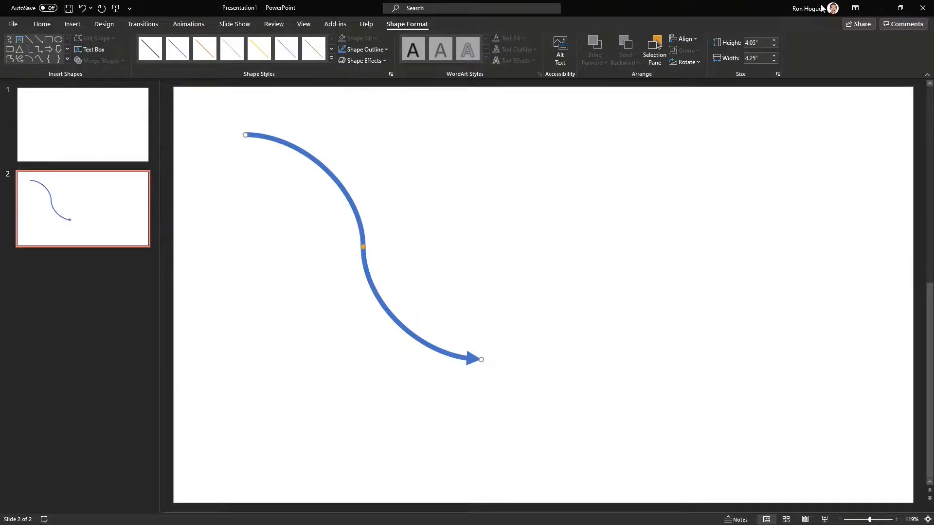
pyautogui.click(923, 8)
pyautogui.click(503, 321)
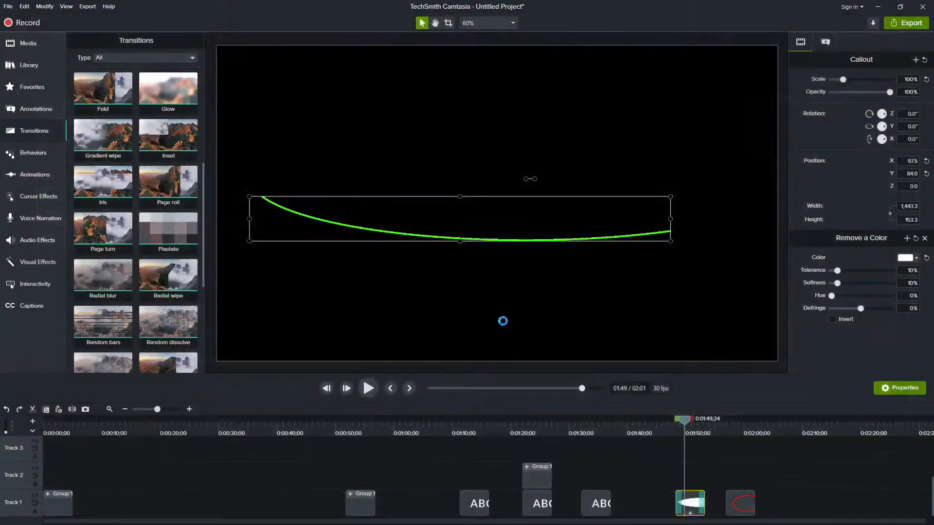
# Add the arrow PNG from the 2020-11-22 folder to the Camtasia canvas and place it above the green curve
pyautogui.click(17, 45)
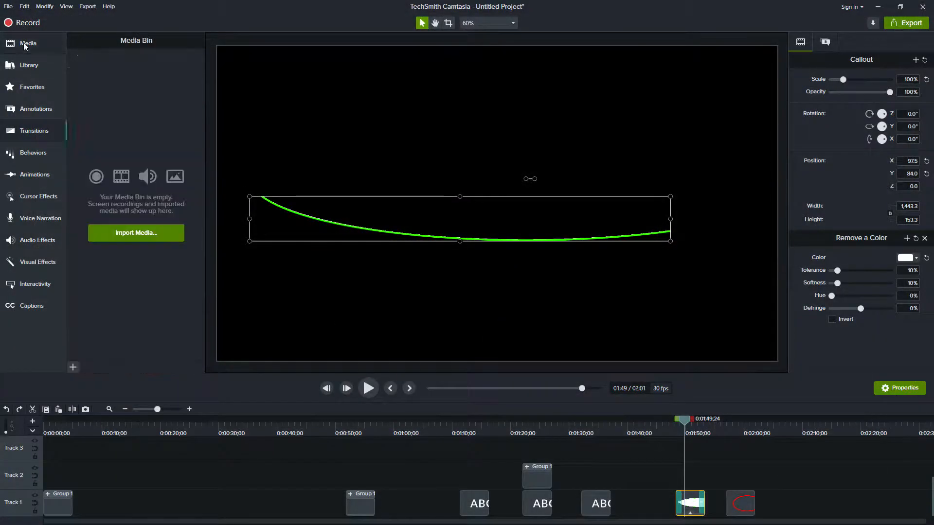
pyautogui.press('c')
pyautogui.press('alt')
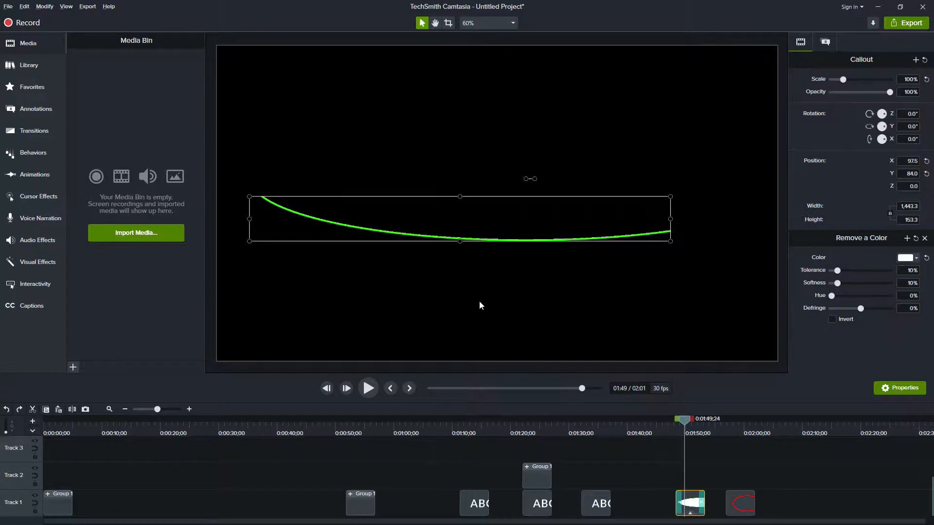
pyautogui.hotkey('alt', 'Tab')
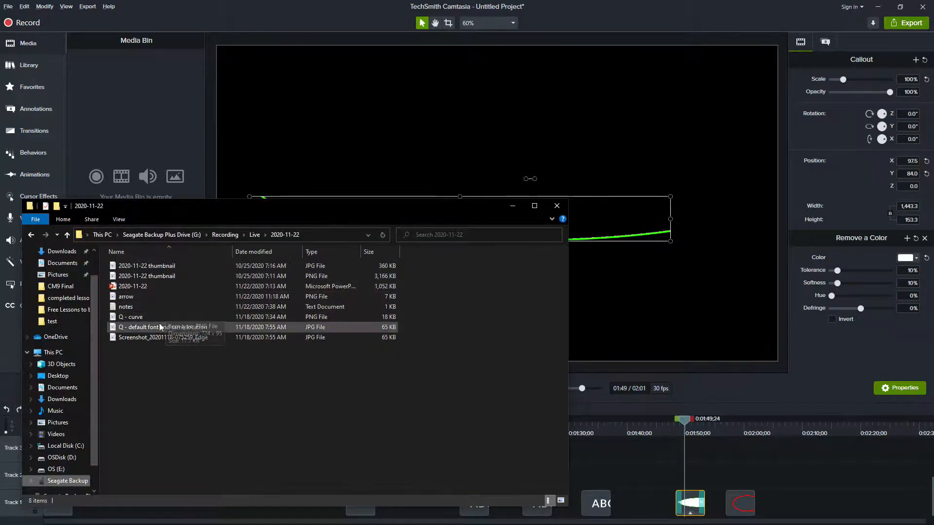
pyautogui.moveTo(126, 296); pyautogui.dragTo(399, 127)
pyautogui.moveTo(535, 215); pyautogui.dragTo(536, 148)
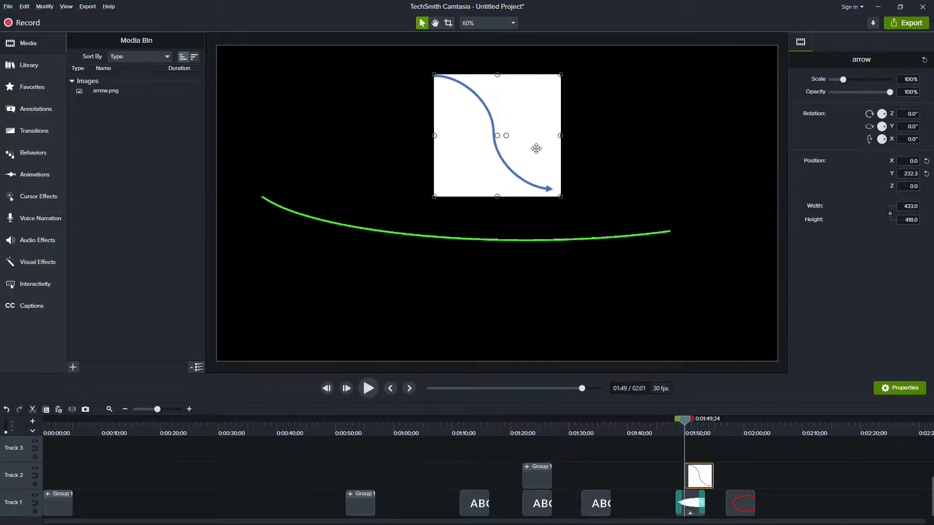
# Copy the effects of the green curve callout and paste them onto the arrow clip on Track 2
pyautogui.click(30, 265)
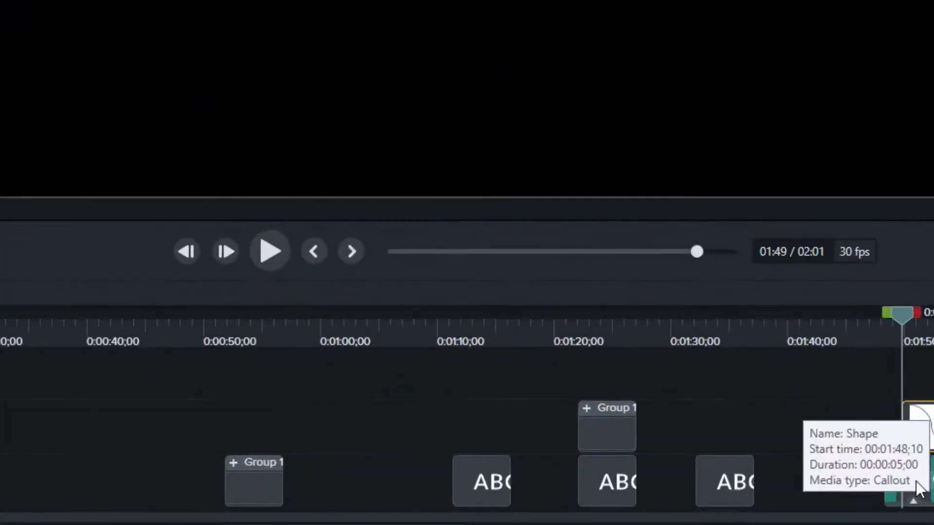
pyautogui.rightClick(917, 486)
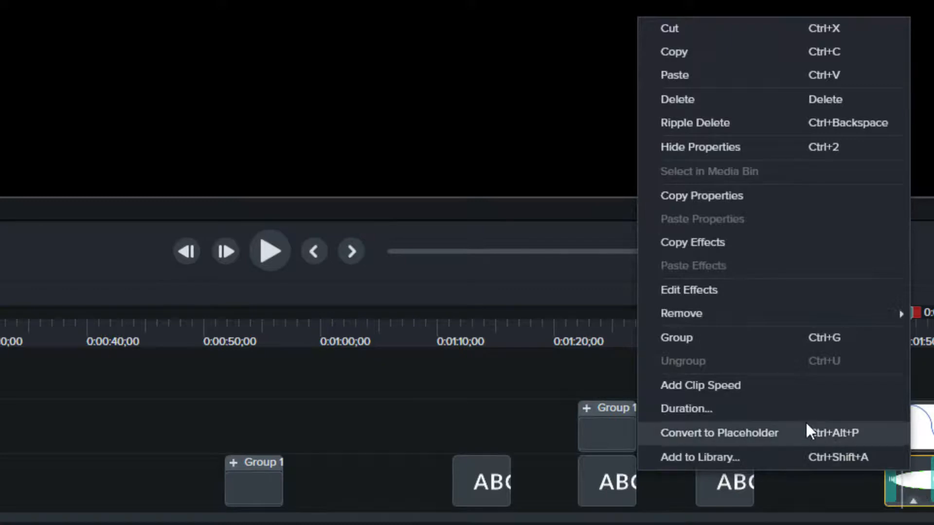
pyautogui.click(743, 242)
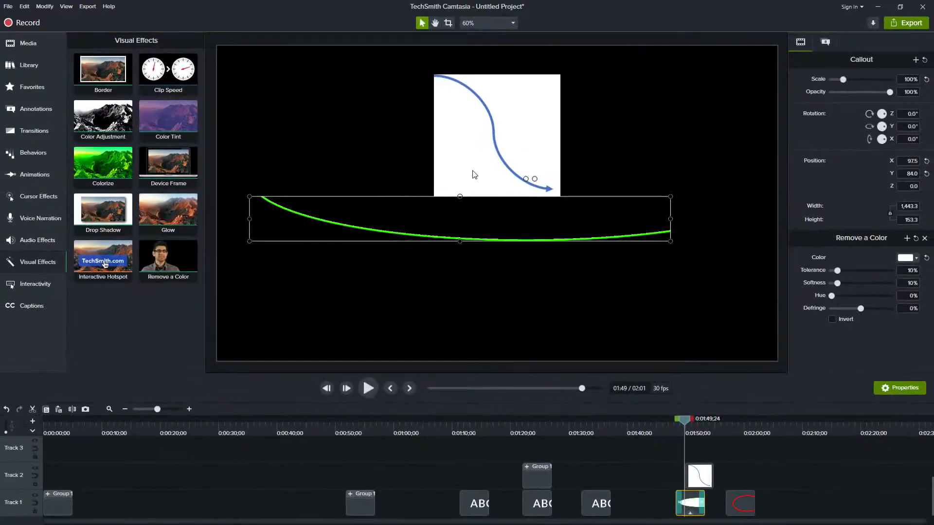
pyautogui.click(694, 431)
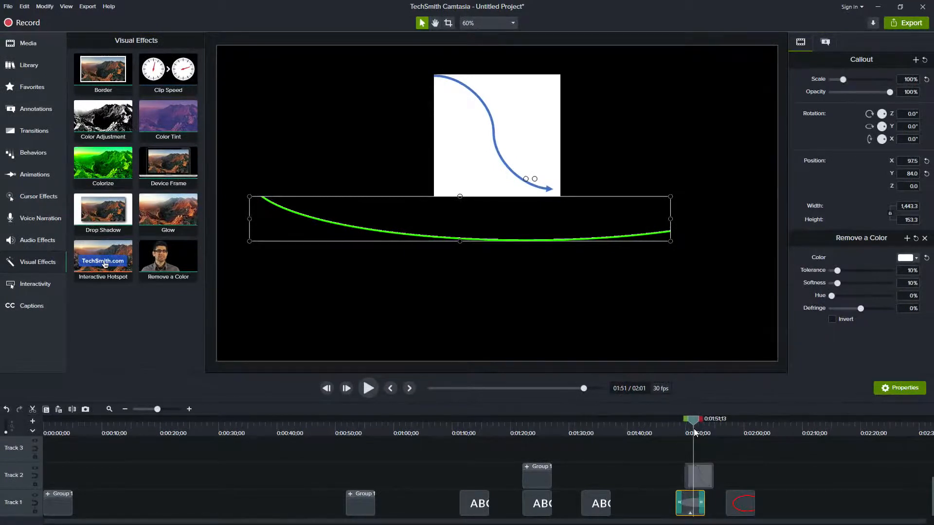
pyautogui.rightClick(698, 475)
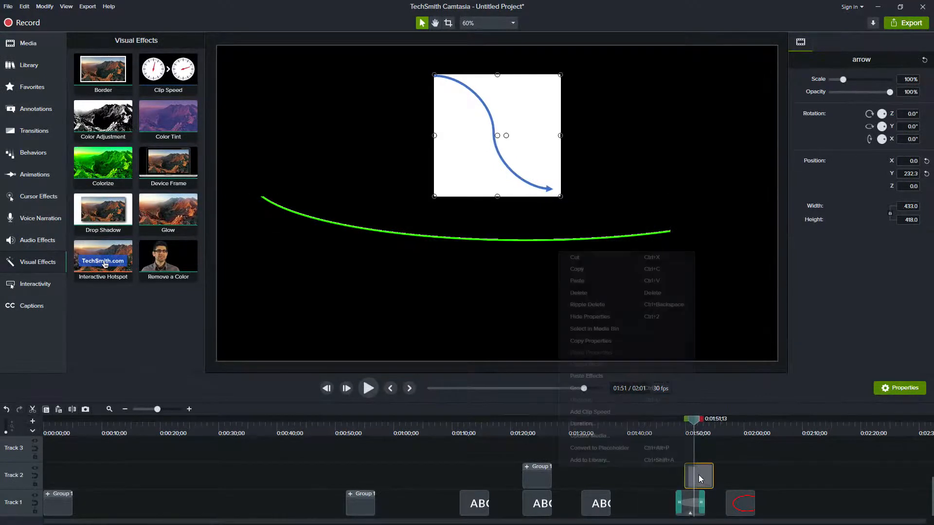
pyautogui.click(609, 375)
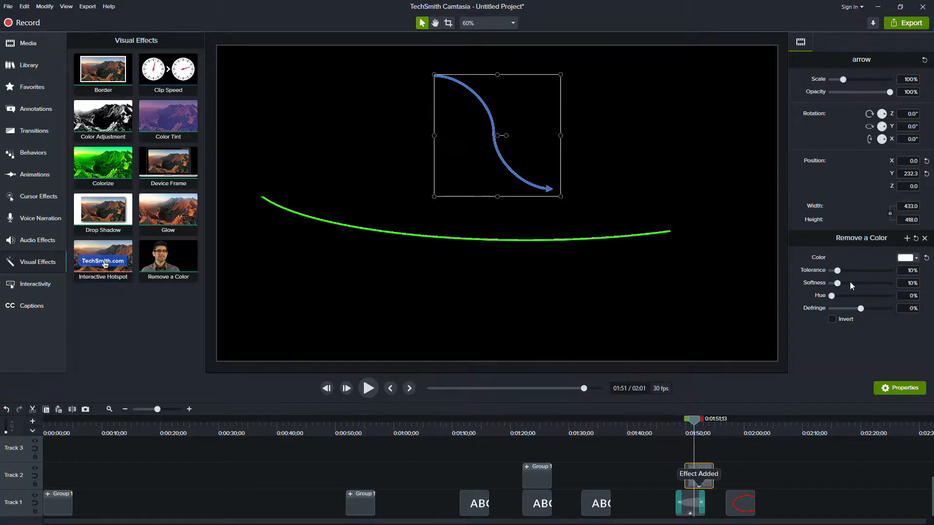
# Refine the arrow's Remove a Color effect with tolerance 19%, softness 75% and defringe -100%
pyautogui.scroll(6, 487, 122)
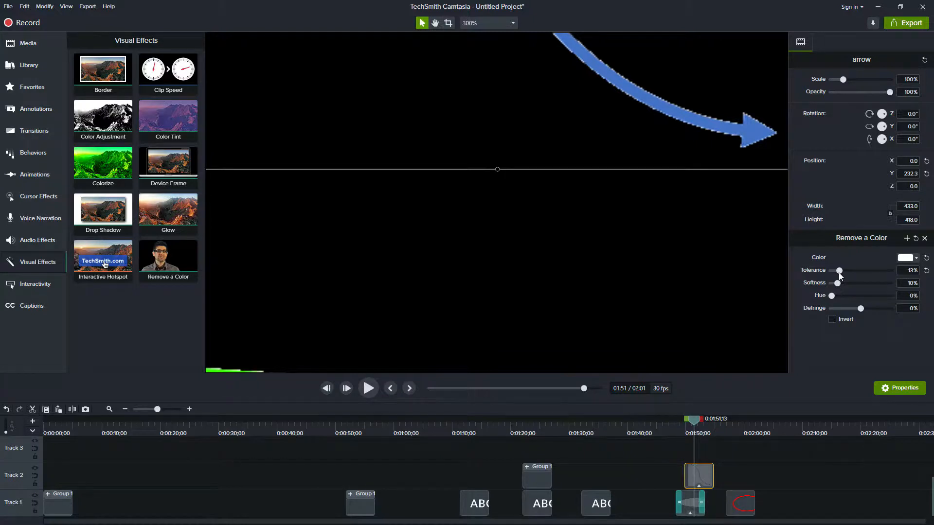
pyautogui.moveTo(841, 272)
pyautogui.mouseDown()
pyautogui.moveTo(856, 273)
pyautogui.moveTo(842, 274)
pyautogui.mouseUp()
pyautogui.moveTo(841, 284); pyautogui.dragTo(849, 284)
pyautogui.moveTo(864, 310); pyautogui.dragTo(870, 310)
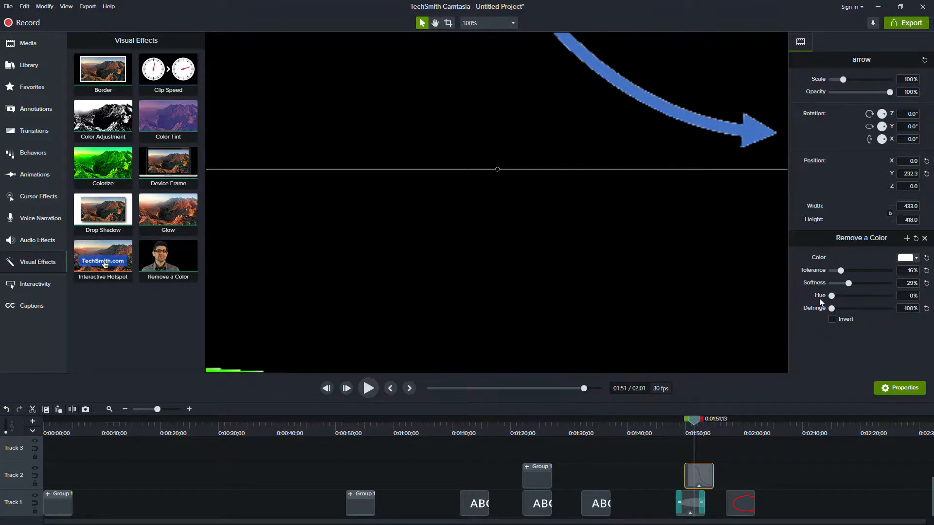
pyautogui.moveTo(844, 283); pyautogui.dragTo(875, 284)
pyautogui.moveTo(838, 271)
pyautogui.mouseDown()
pyautogui.moveTo(859, 274)
pyautogui.moveTo(844, 276)
pyautogui.mouseUp()
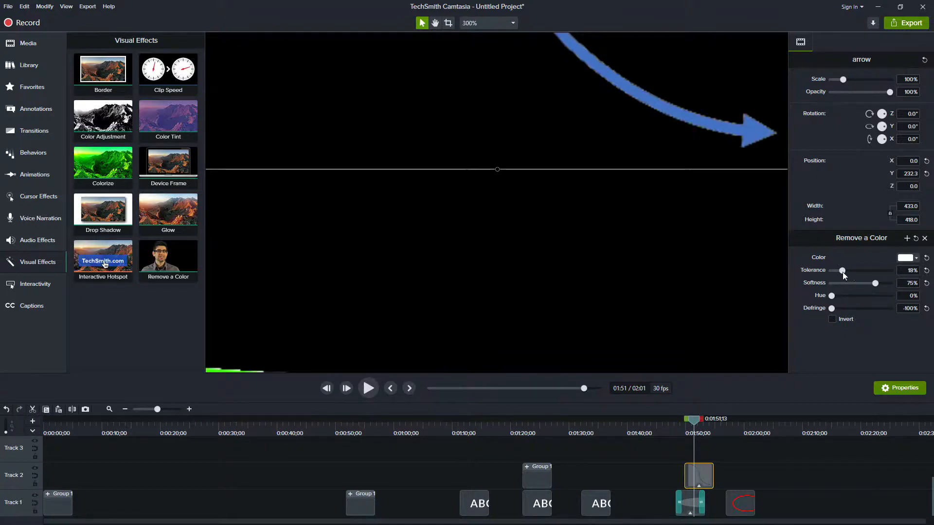
pyautogui.click(540, 225)
pyautogui.scroll(-5, 540, 225)
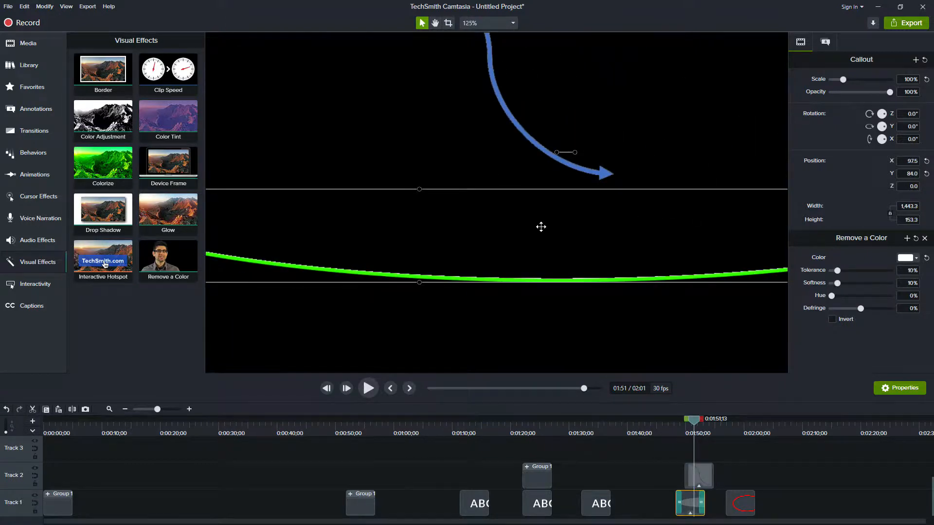
pyautogui.scroll(-2, 541, 227)
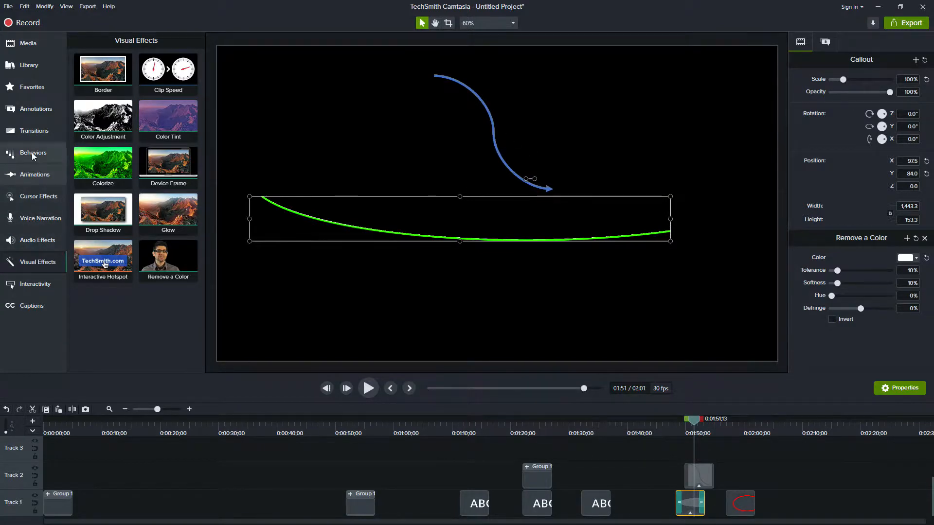
# Apply the Page roll transition to the arrow clip on Track 2
pyautogui.click(40, 135)
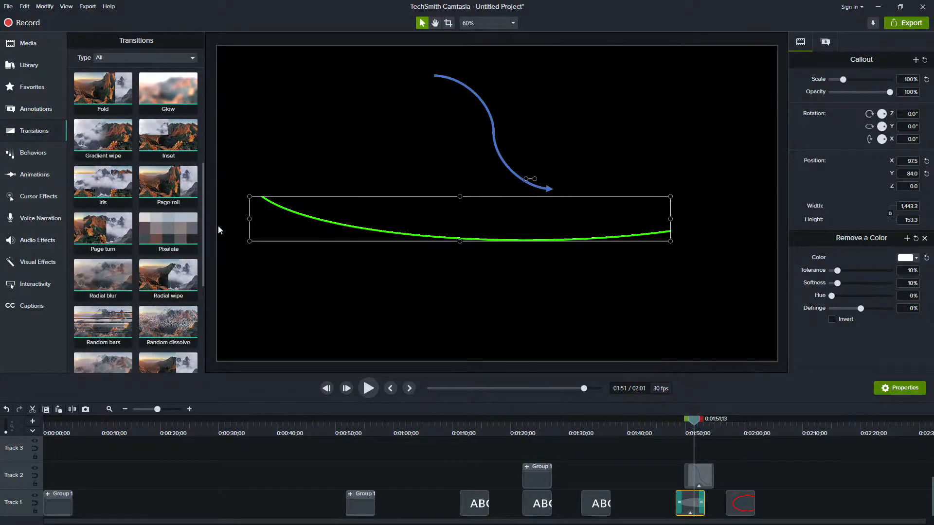
pyautogui.scroll(-1, 158, 213)
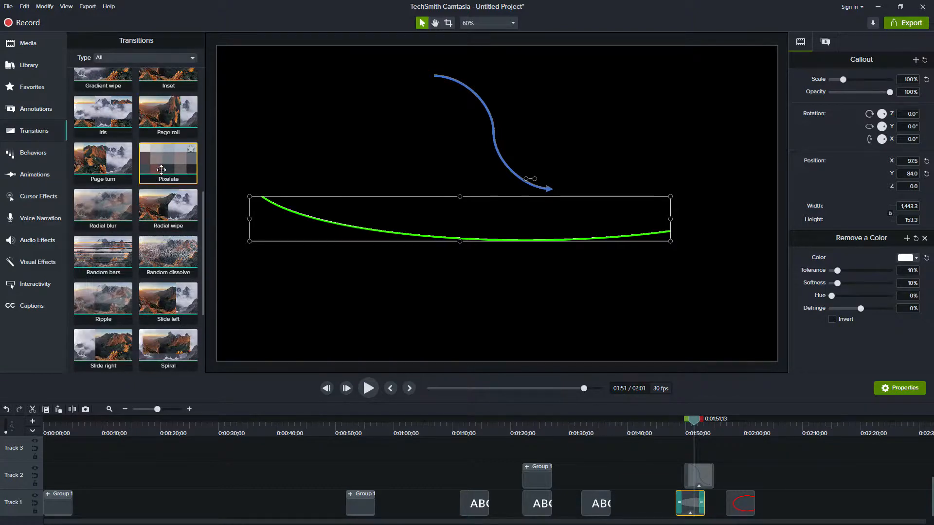
pyautogui.scroll(-1, 161, 161)
pyautogui.moveTo(159, 142); pyautogui.dragTo(700, 479)
# Play the timeline from just before the arrow clip to preview its Page roll reveal
pyautogui.click(681, 431)
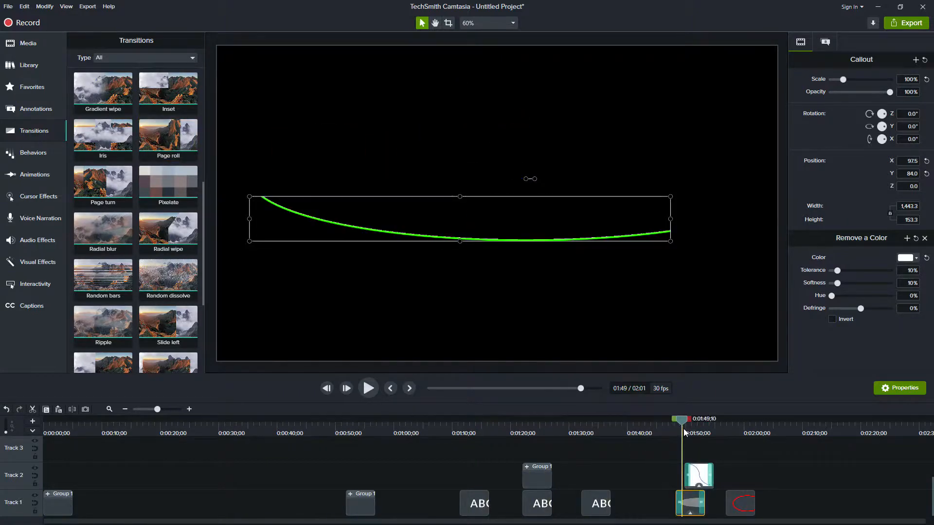
pyautogui.click(368, 388)
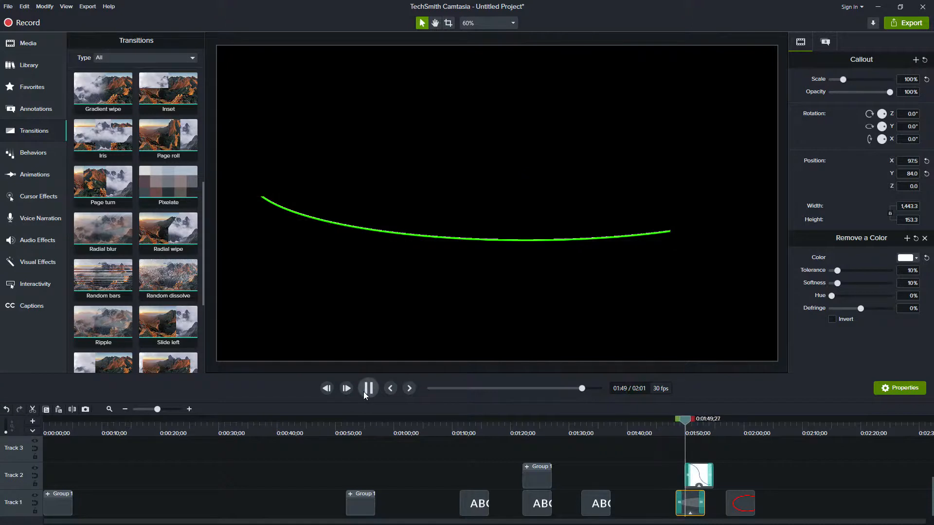
pyautogui.click(365, 392)
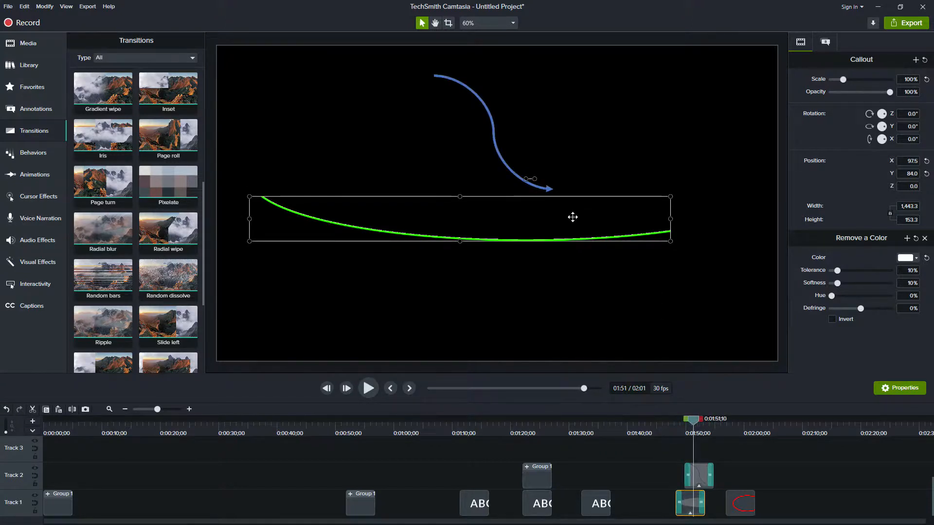
# Undo a trial rotation of the green curve and rotate the blue arrow image 180° about the Z axis
pyautogui.moveTo(535, 180)
pyautogui.mouseDown()
pyautogui.moveTo(530, 170)
pyautogui.moveTo(534, 183)
pyautogui.mouseUp()
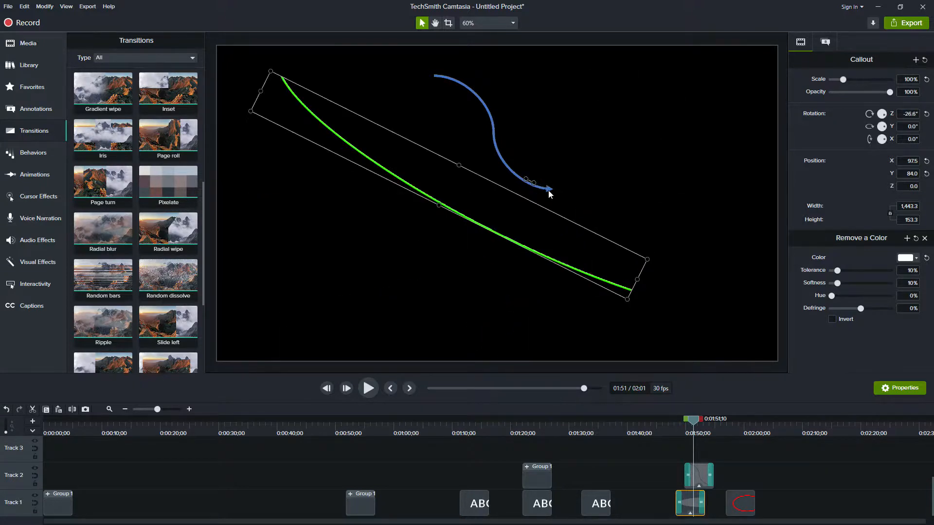
pyautogui.hotkey('ctrl', 'z')
pyautogui.click(496, 133)
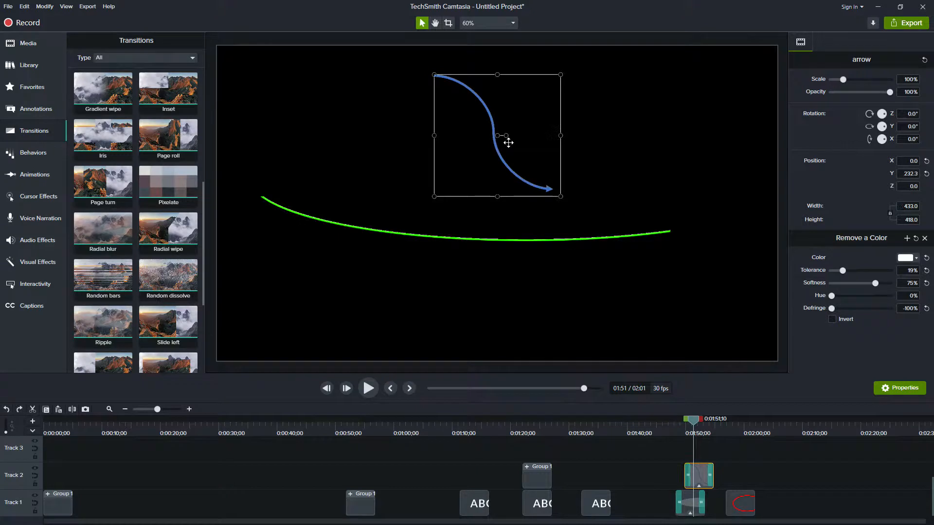
pyautogui.moveTo(507, 135); pyautogui.dragTo(489, 135)
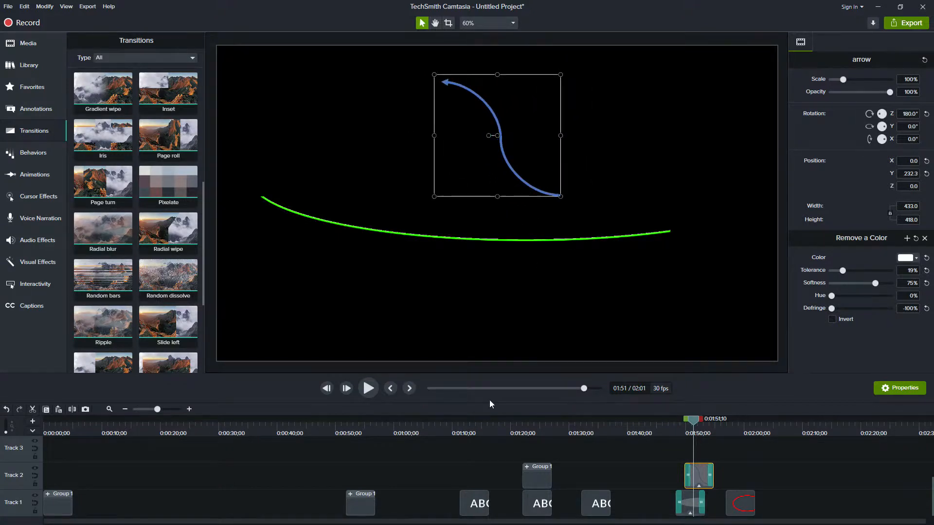
# Replay the rotated arrow's reveal and inspect the properties of its starting Page roll transition
pyautogui.moveTo(696, 433); pyautogui.dragTo(679, 428)
pyautogui.click(368, 388)
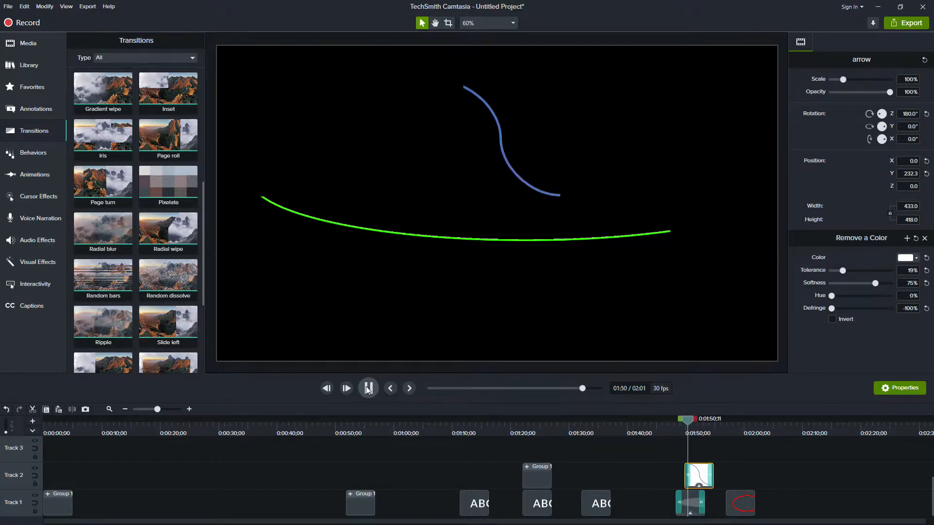
pyautogui.click(367, 388)
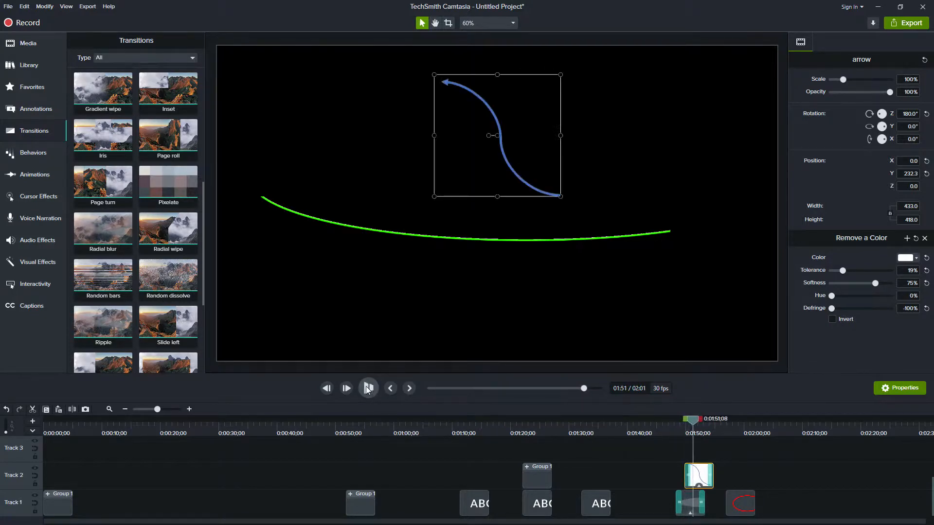
pyautogui.click(691, 474)
pyautogui.click(685, 425)
pyautogui.press('space')
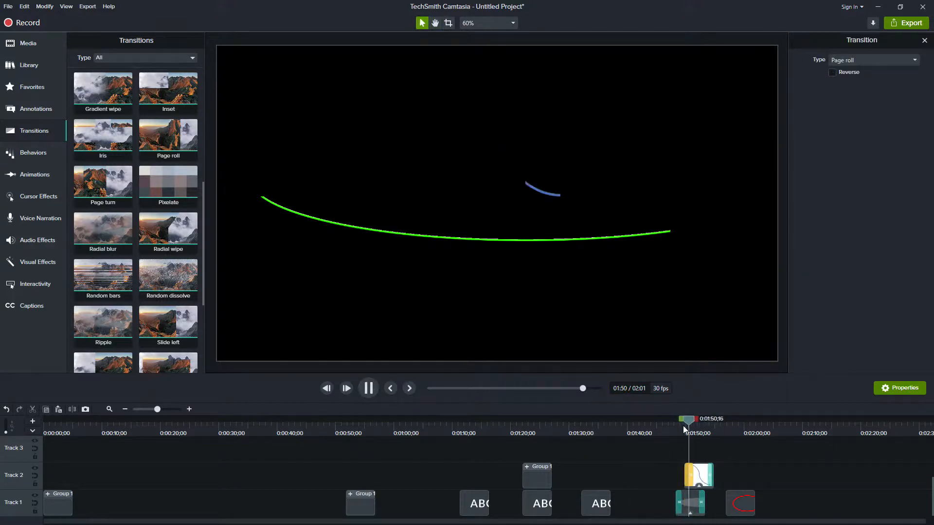
pyautogui.press('space')
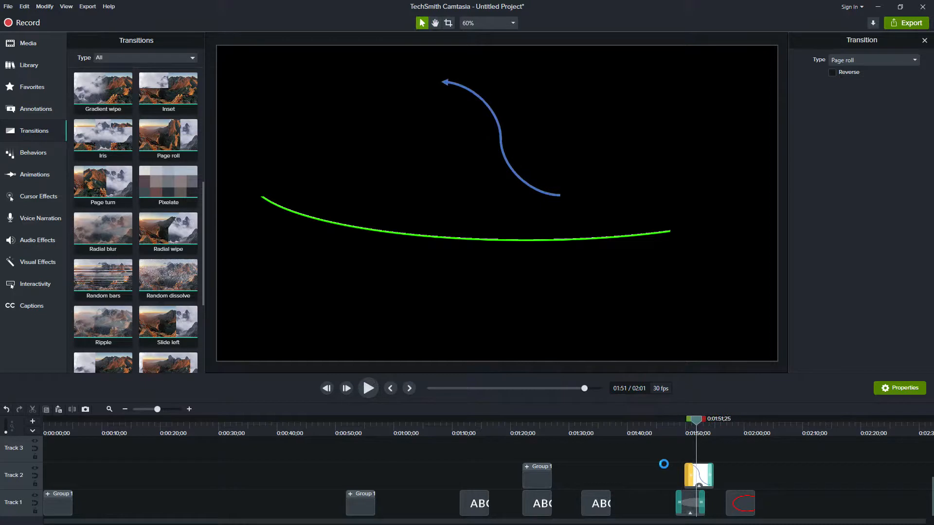